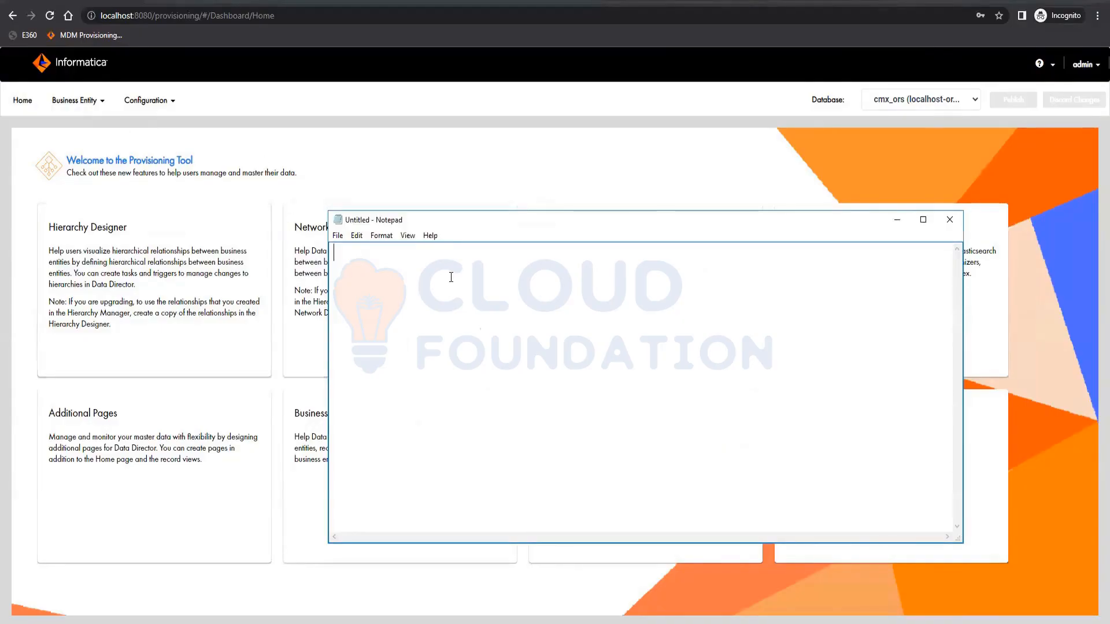
Write a long dashed flow line from BO to UI, moved down five lines and indented five tab stops
type("BO---------------------------------------------------------------UI")
left_click(923, 220)
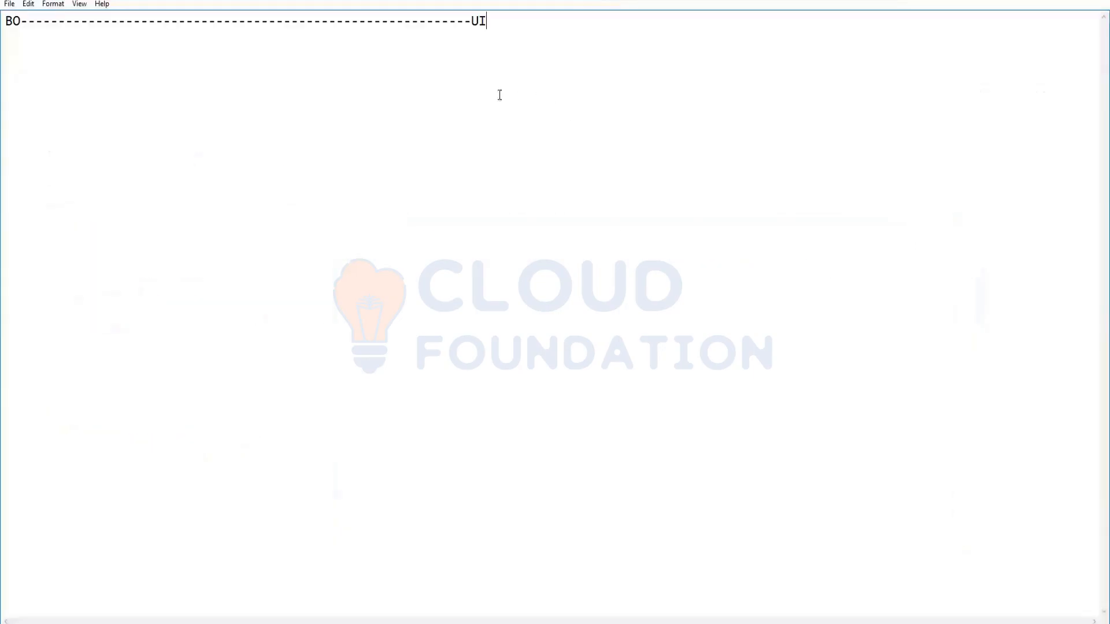
left_click(7, 21)
key("Return")
key("Return")
key("Return")
key("Return")
key("Return")
key("Tab")
key("Tab")
key("Tab")
key("Tab")
key("Tab")
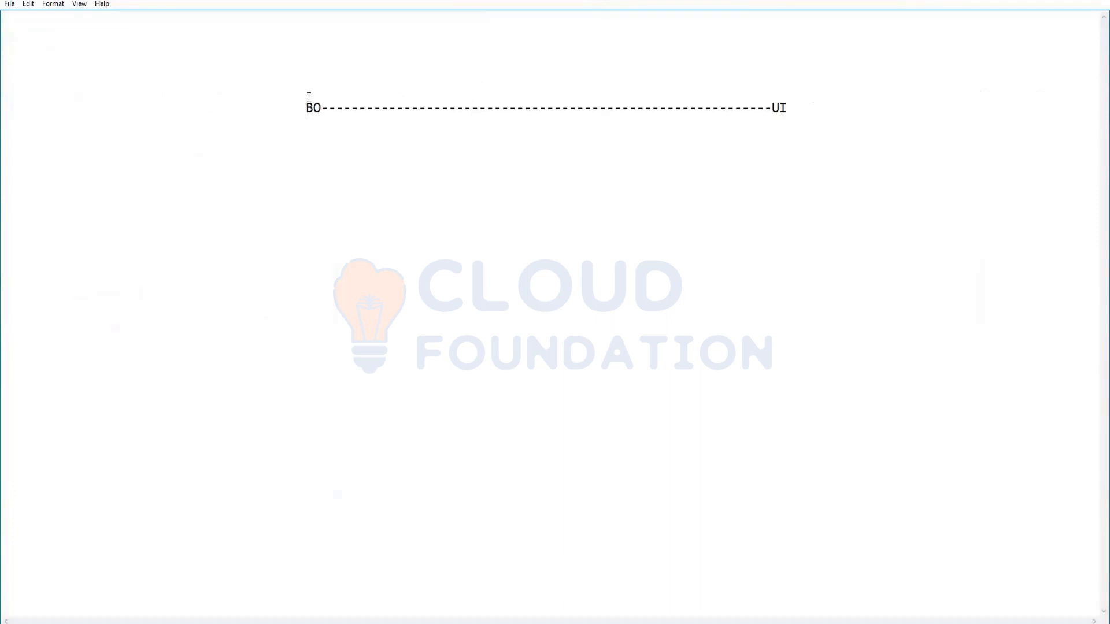
Above it, write the dashed flow line linking Source, ETL, LND, STG and BO
left_click(14, 35)
type("Source")
type("------ET:")
type("L_--")
key("BackSpace")
key("BackSpace")
key("BackSpace")
type("-------LND")
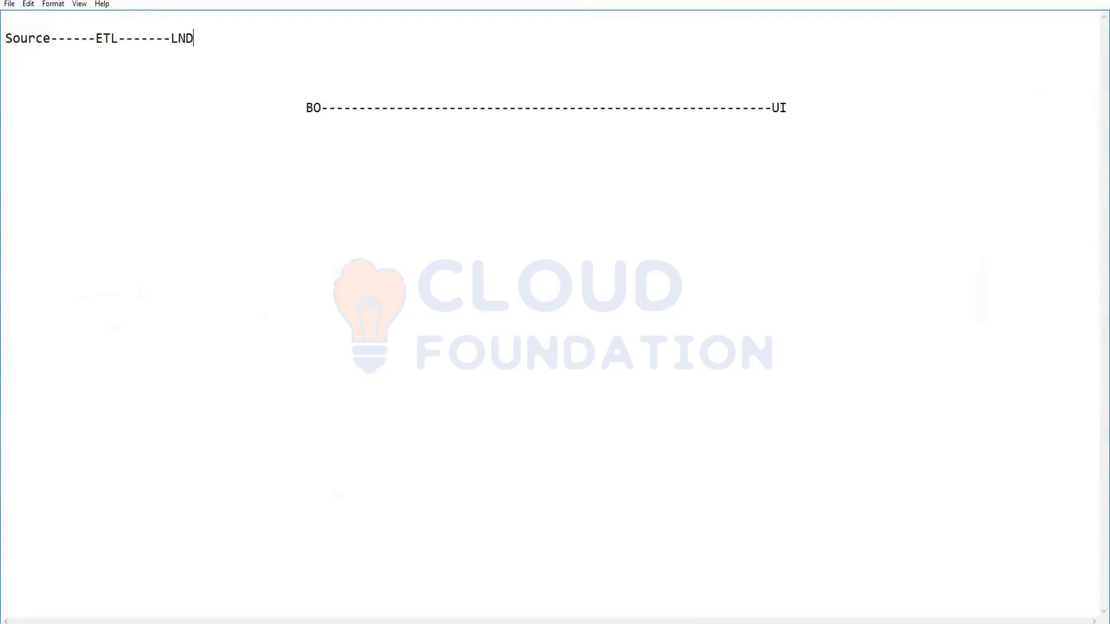
type("-------STG--------BO")
left_click_drag(6, 40, 355, 38)
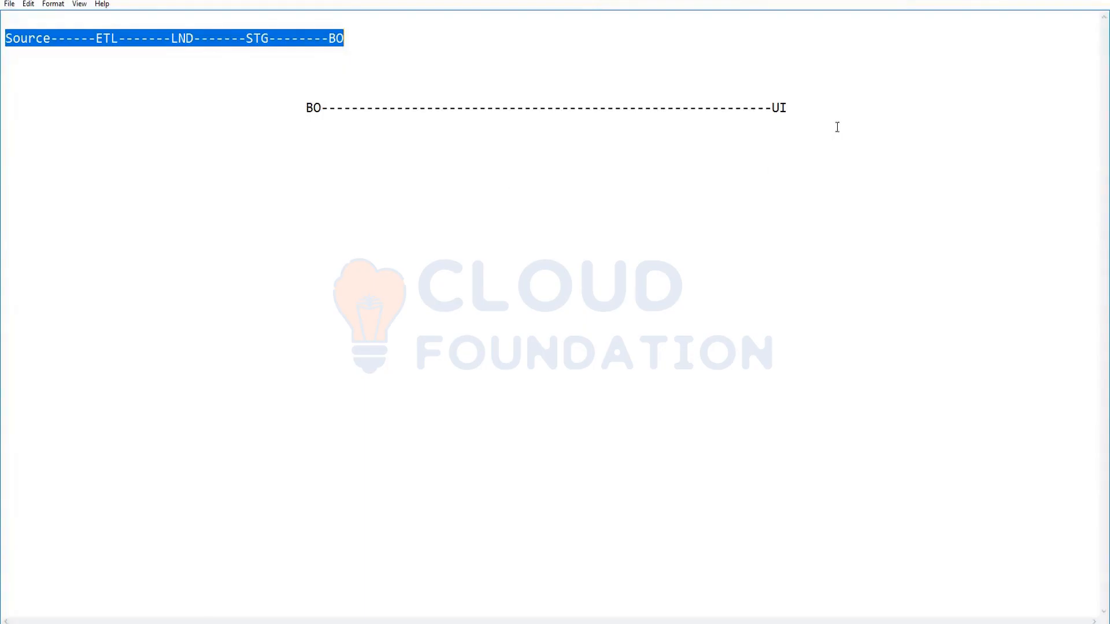
Append "(E360, R360,P360)" after UI on the BO-to-UI flow line
left_click_drag(771, 108, 787, 110)
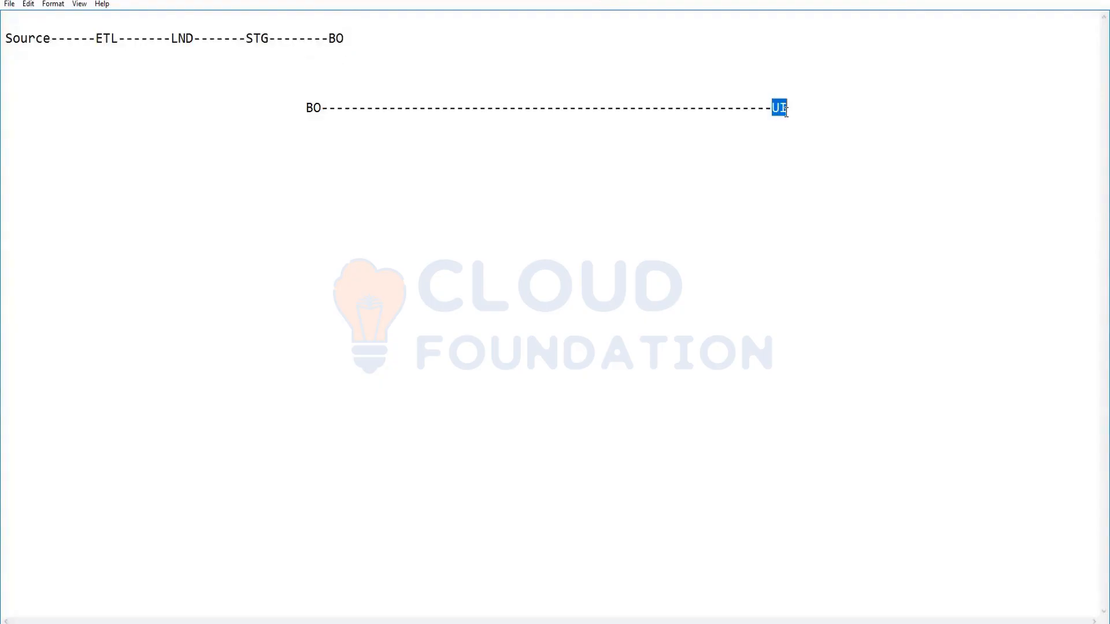
left_click(798, 113)
type("(E360, R360,P3")
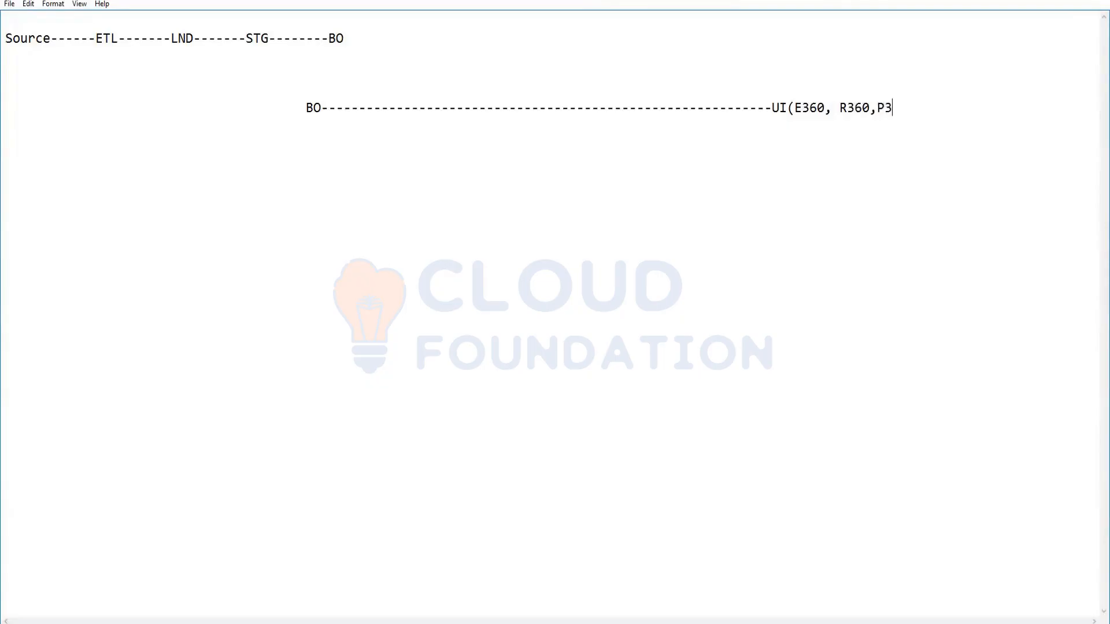
type("60)")
left_click(382, 108)
key("Left")
Below the BO-to-UI line, add an indented entry reading "Reference Entities (RE)"
left_click(930, 110)
key("Return")
key("Tab")
key("Tab")
key("Tab")
type("RE")
key("BackSpace")
type("eference ")
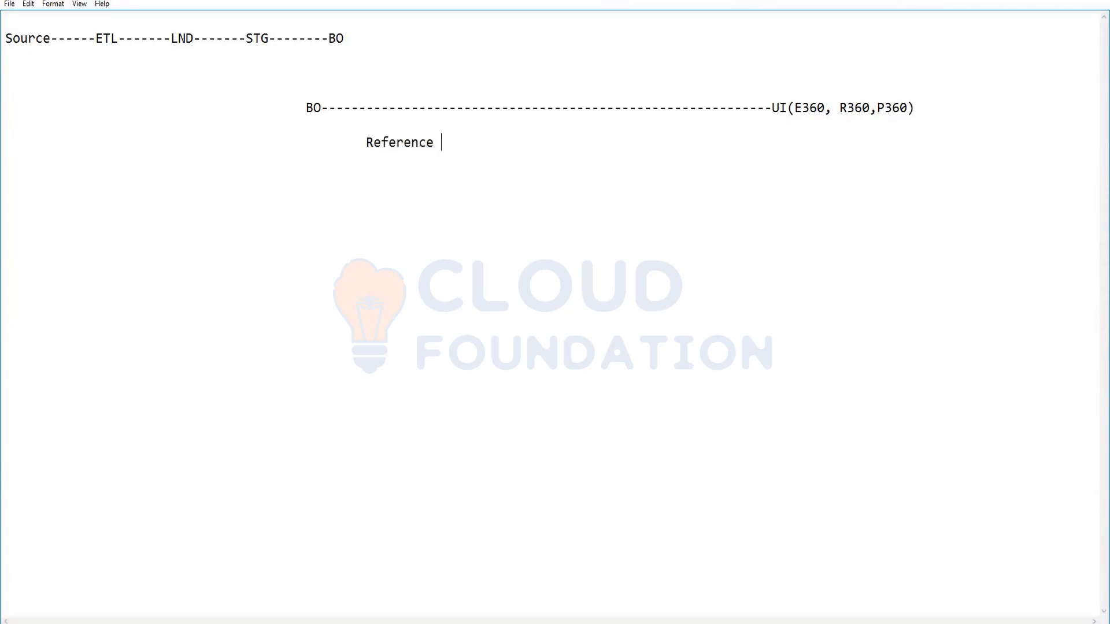
type("Entities (RE)")
Add the entry "Business Entities (BE)" under the Reference Entities line
key("Return")
type("Businee")
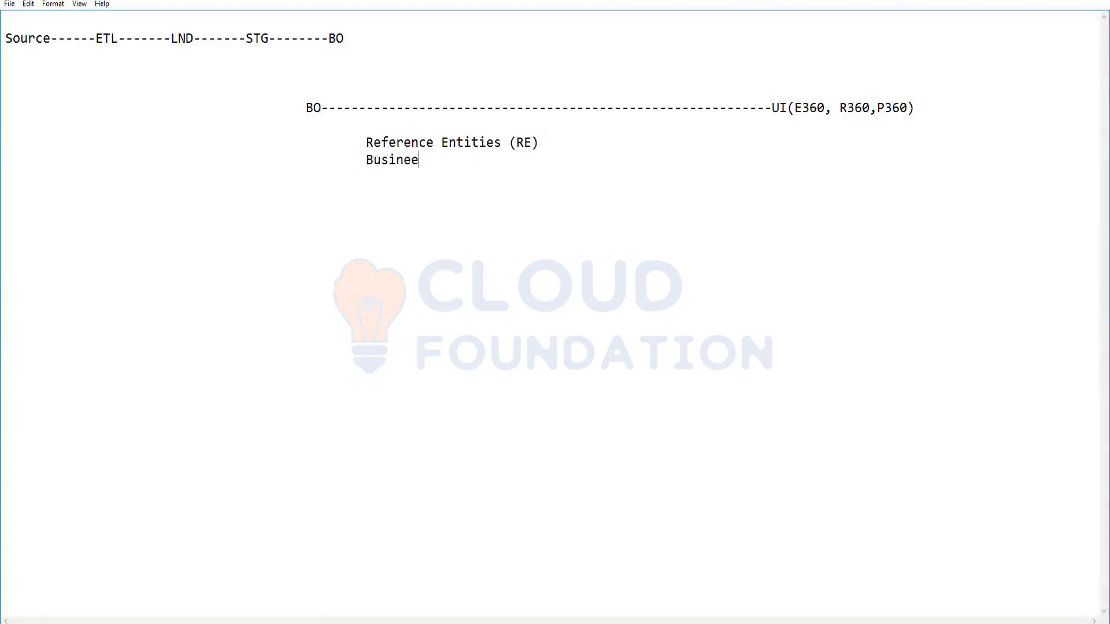
key("BackSpace")
type("ss Enititie")
key("BackSpace")
key("BackSpace")
key("BackSpace")
key("BackSpace")
key("BackSpace")
key("BackSpace")
type("tities  (BE) BE")
Add the entry "Business Entity View (BEV)" under the Business Entities line
key("BackSpace")
type("usiness En")
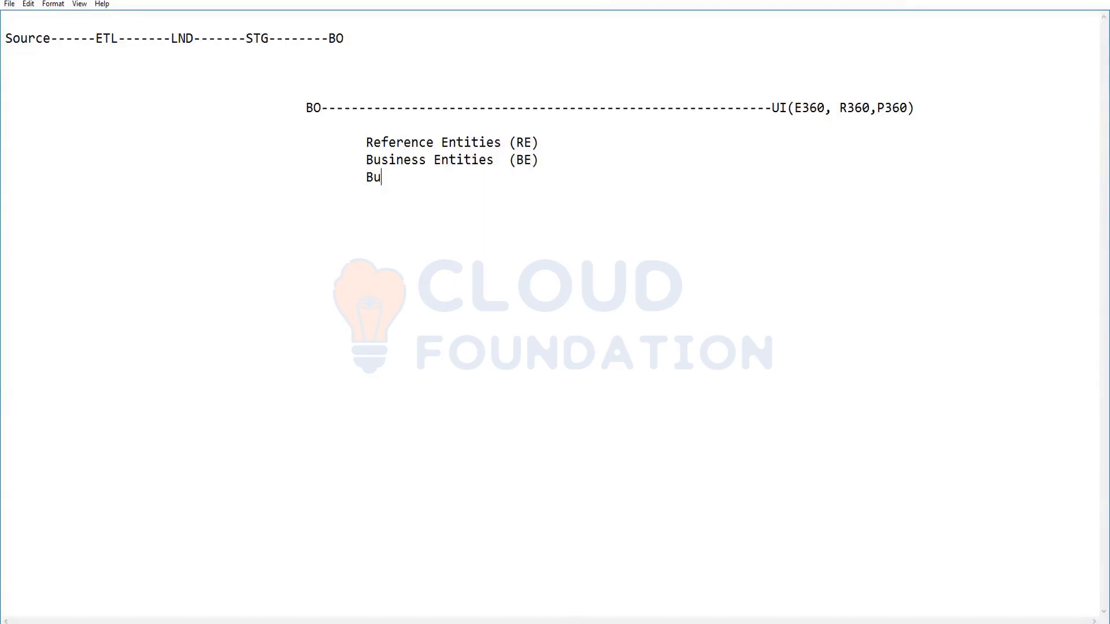
type("tity Vie")
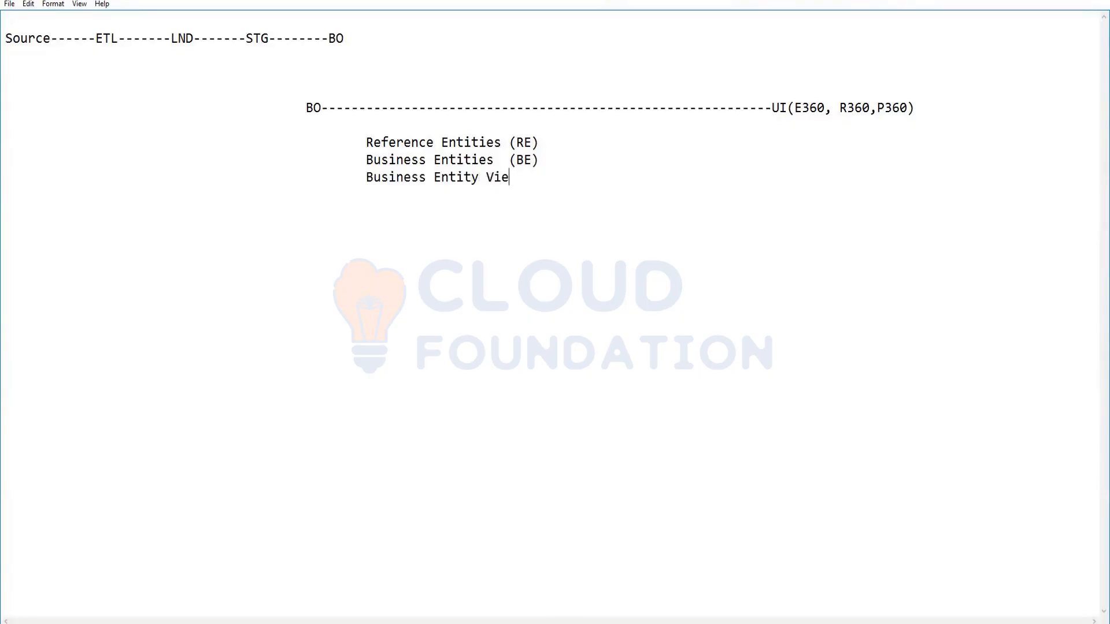
type("w(BEV)")
Align the (BE) and (RE) abbreviations with (BEV) in one column using spaces
key("Up")
key("Left")
key("Left")
key("Up")
key("Left")
key("Left")
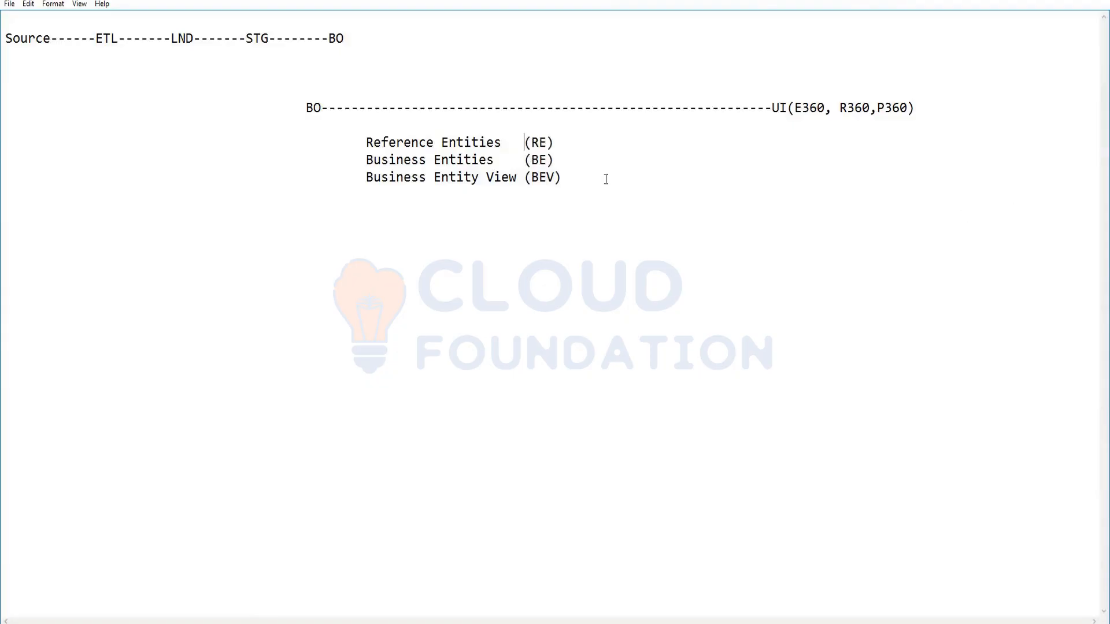
Describe the Business Entity View entry as "situational based" and the Business Entities entry as "CRUD Operation"
left_click(566, 177)
type("situational based")
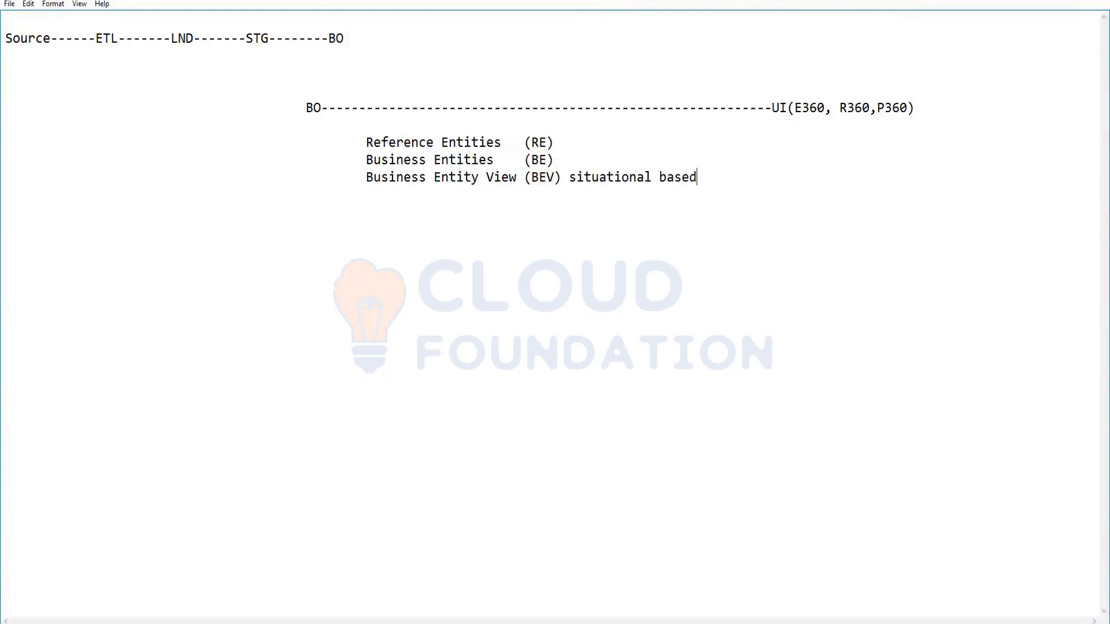
left_click(564, 154)
key("Tab")
type("CRUD Operation")
Describe the Reference Entities entry as "Drop down values for Lookup data", in line with the CRUD Operation text
key("Up")
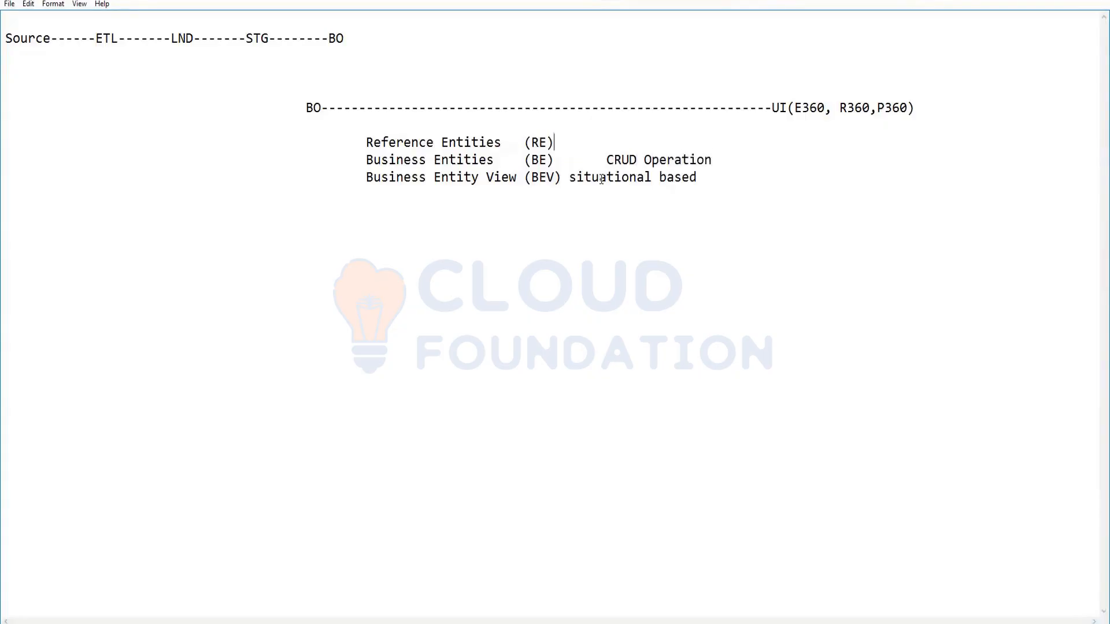
type("Drop down value")
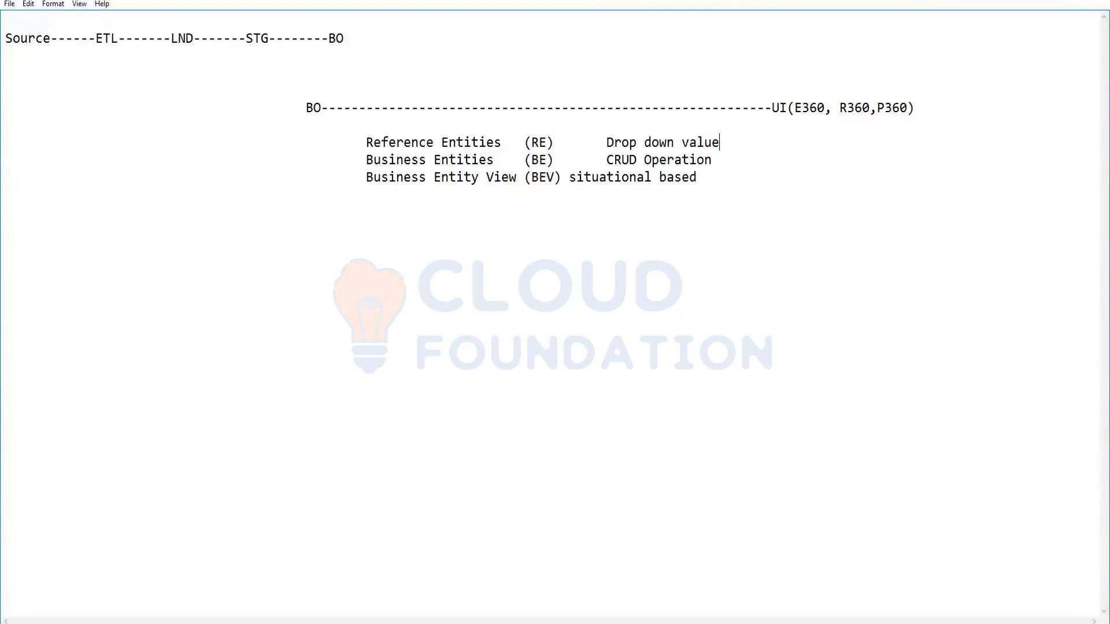
type("s for Lookup data")
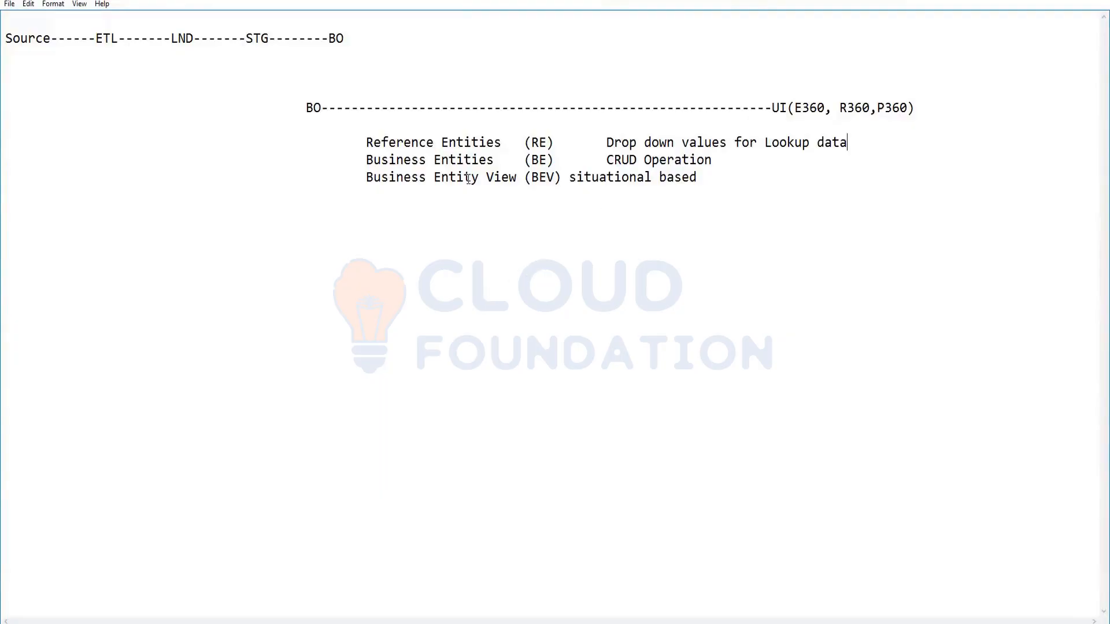
Append "(CRUD)" to the Business Entity View line and add the indented sub-item "1. Derived Attribute" below it
left_click(705, 176)
type("(CRUD")
type(")")
type("12")
key("BackSpace")
type(". Derived")
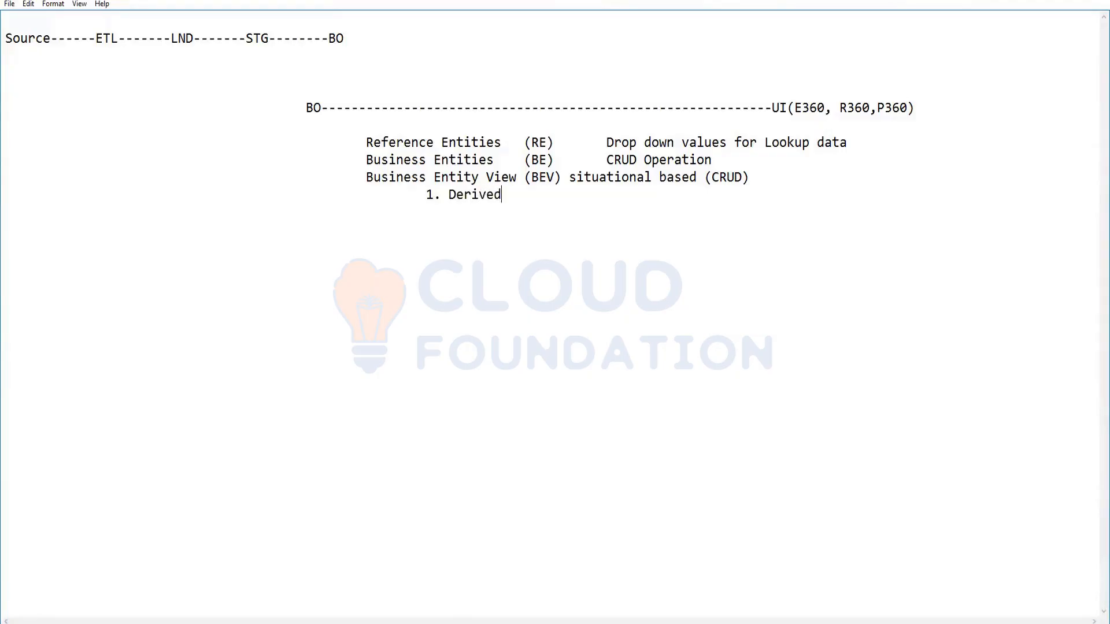
type(" Attribute")
Add the sub-item "3. Role based Layouts: Required Attribute Change accordingly" below Derived Attribute
key("Tab")
key("Tab")
type("3. Role based")
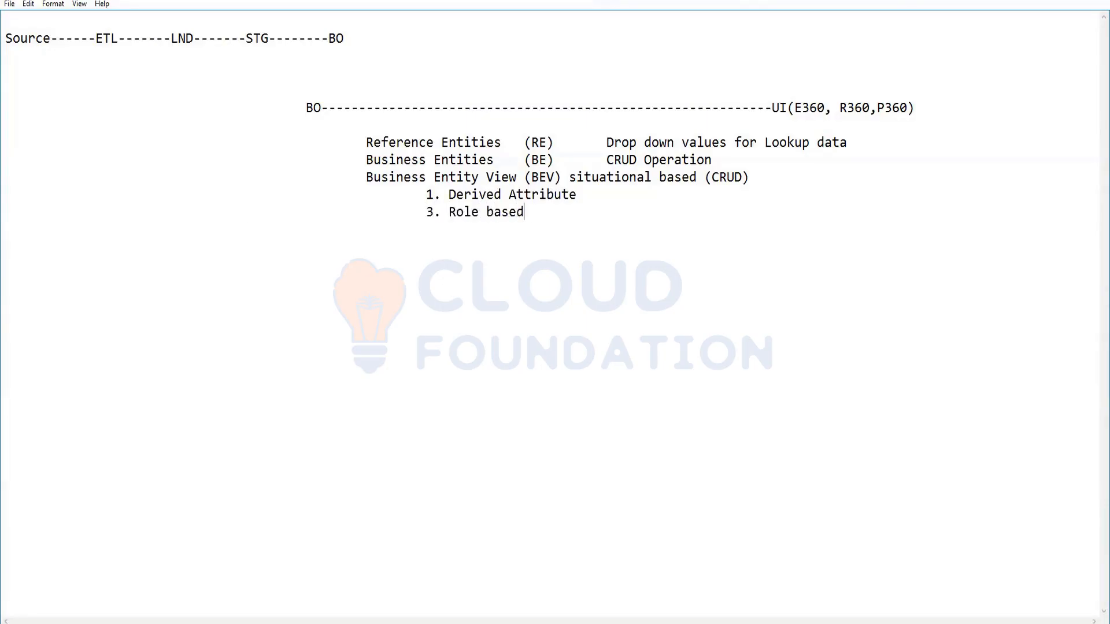
type(" Layouts")
type(": Required Attr")
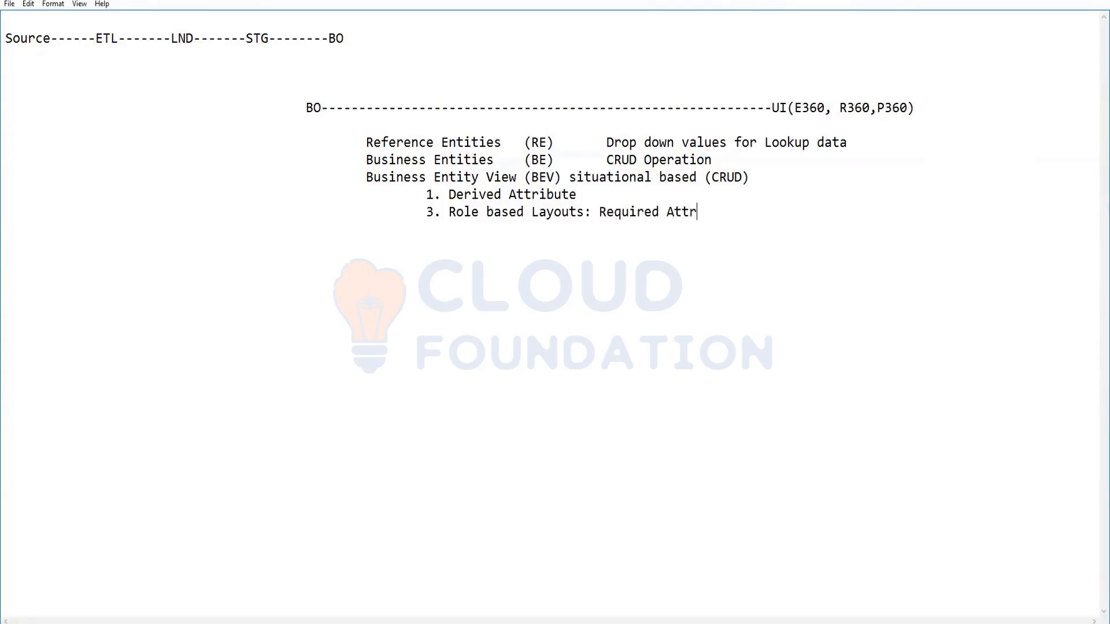
type("ibute Change accordingly")
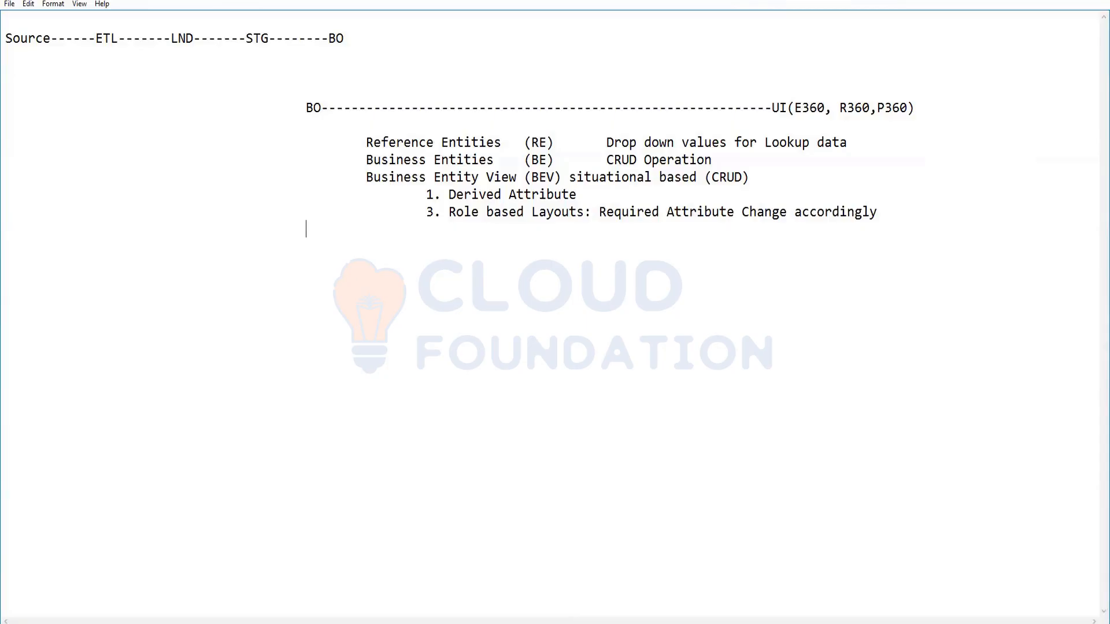
Renumber the Role based Layouts sub-item as 2
key("Up")
key("Right")
key("Right")
key("BackSpace")
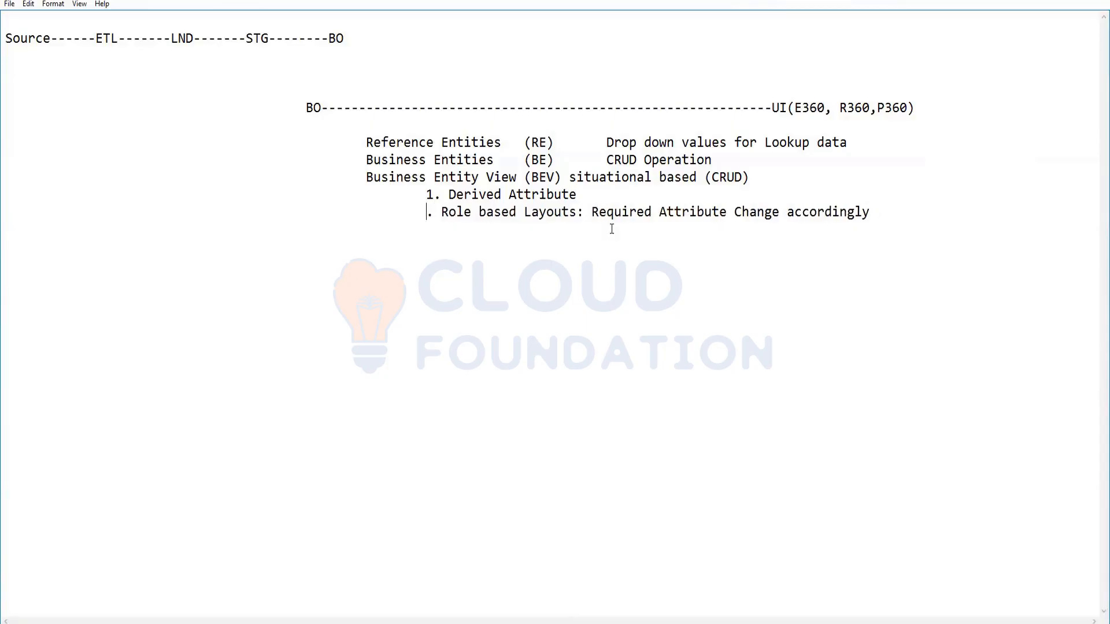
type("2")
Add the sub-item "3. Validation Approaches for each Role is different" below Role based Layouts
key("Down")
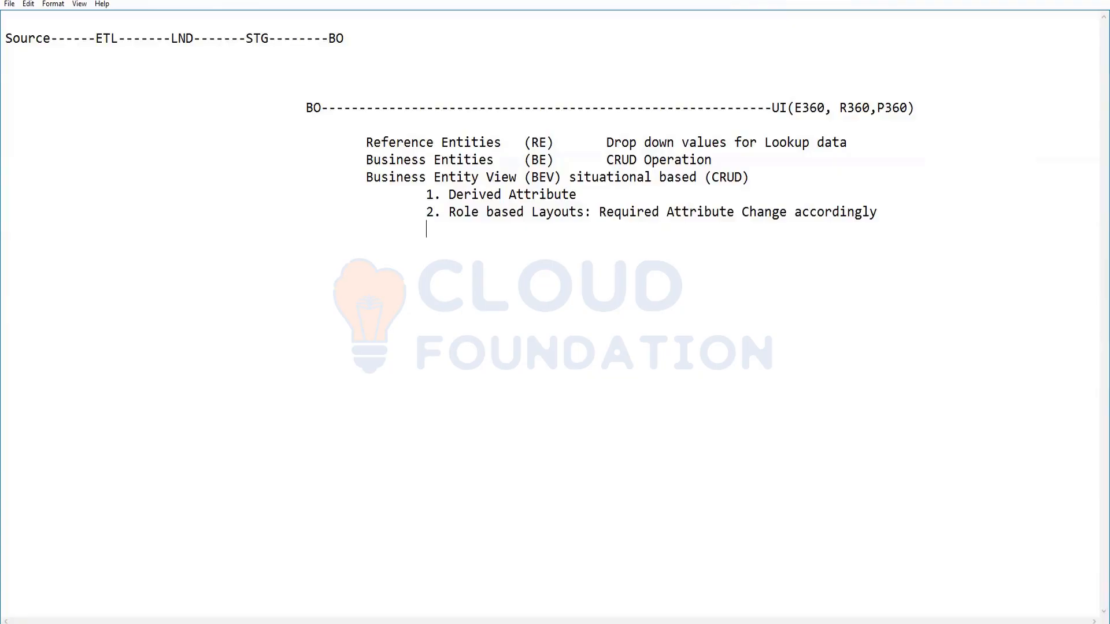
type("3. Validation Appp")
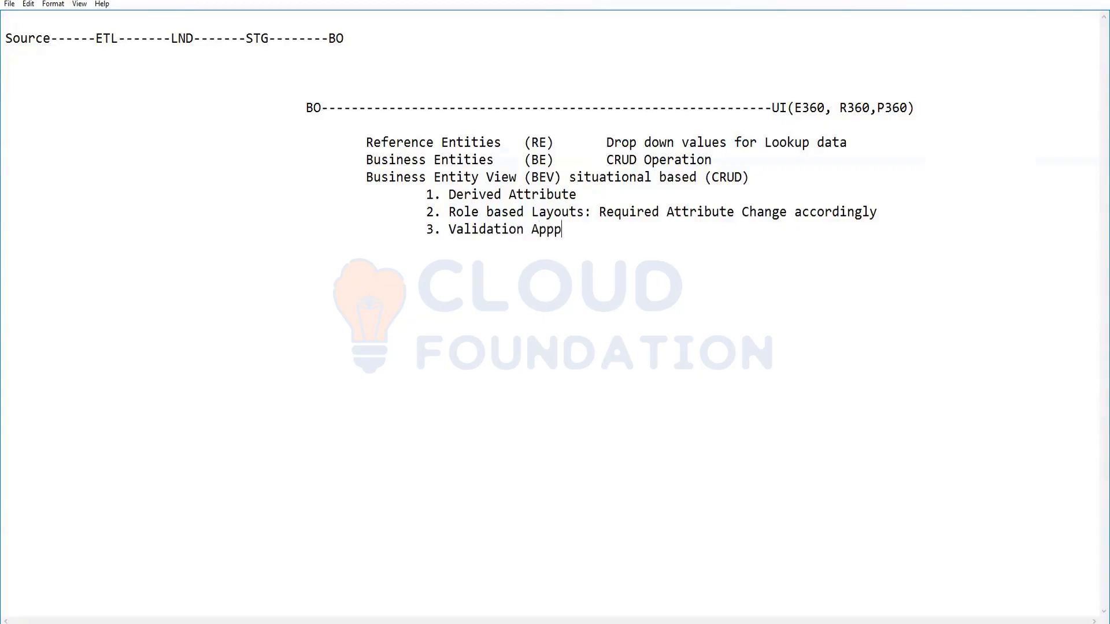
key("BackSpace")
type("roached")
key("BackSpace")
type("s for e")
key("BackSpace")
type("each Role")
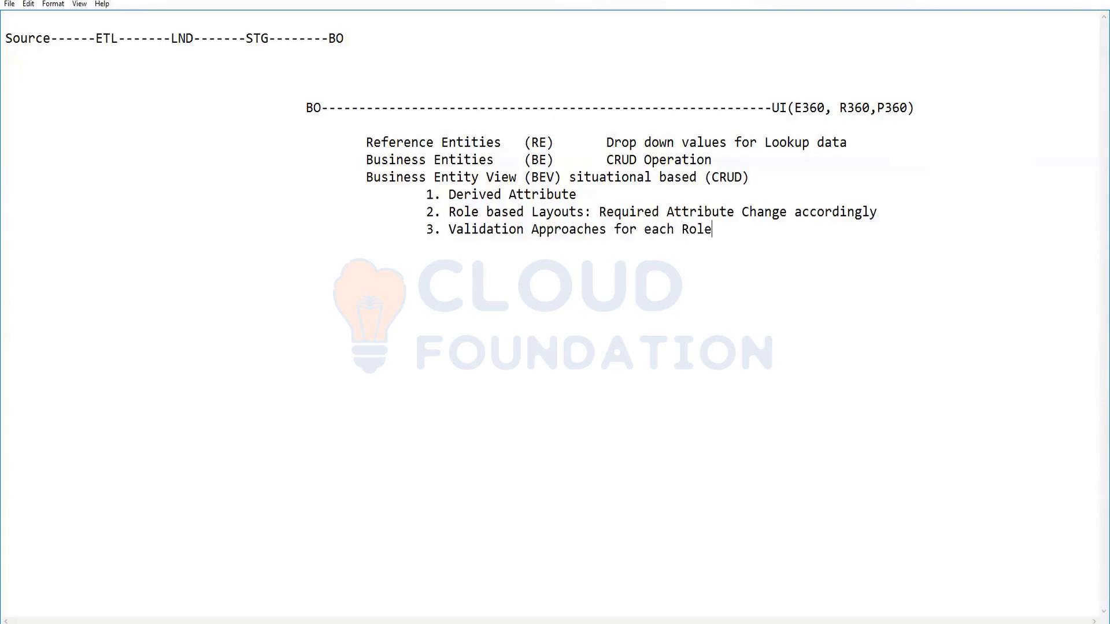
type(" is different")
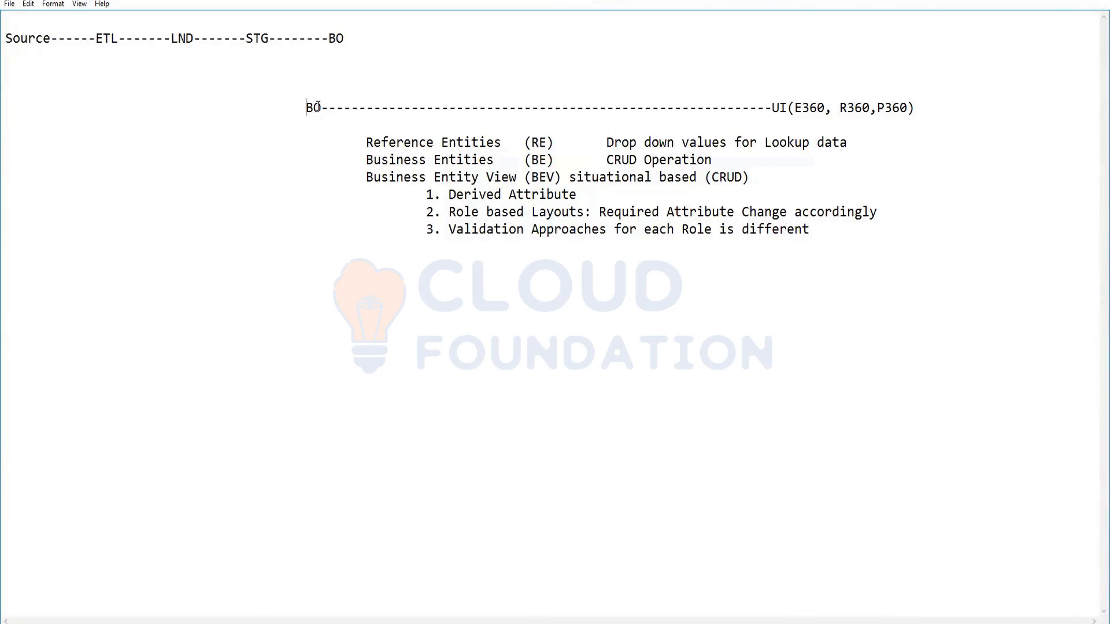
Extend the starting BO label of the BO-to-UI flow line to "BO/LKP"
left_click_drag(305, 107, 321, 106)
key("Right")
type("/")
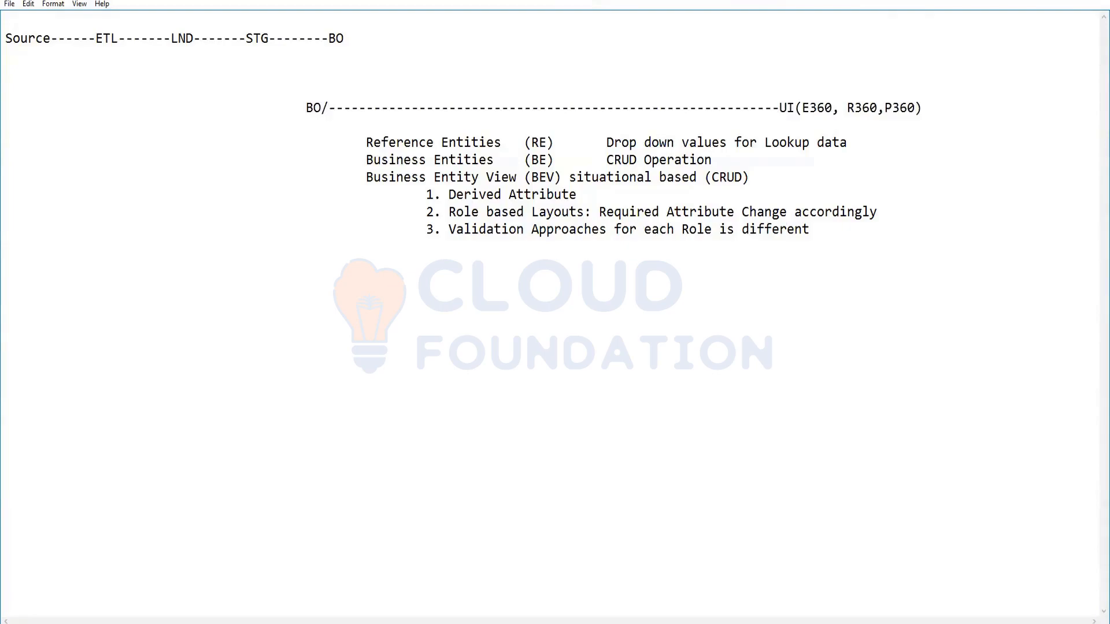
type("LKP")
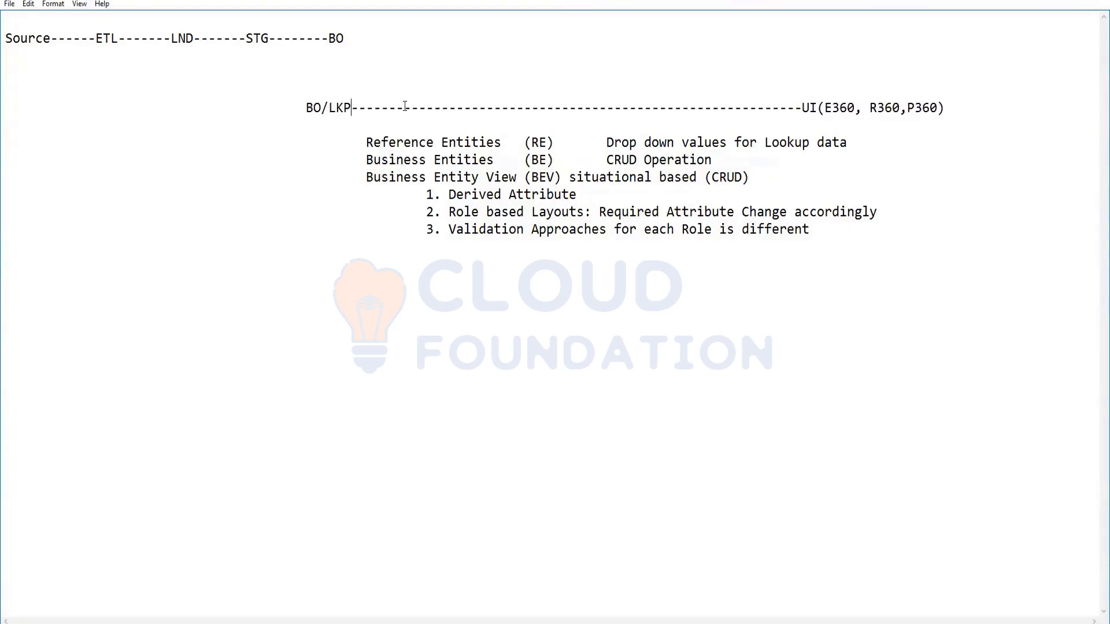
Insert "RE/BE" into the dashes shortly after BO/LKP on the flow line to UI
left_click_drag(404, 107, 427, 107)
type("RE?BE")
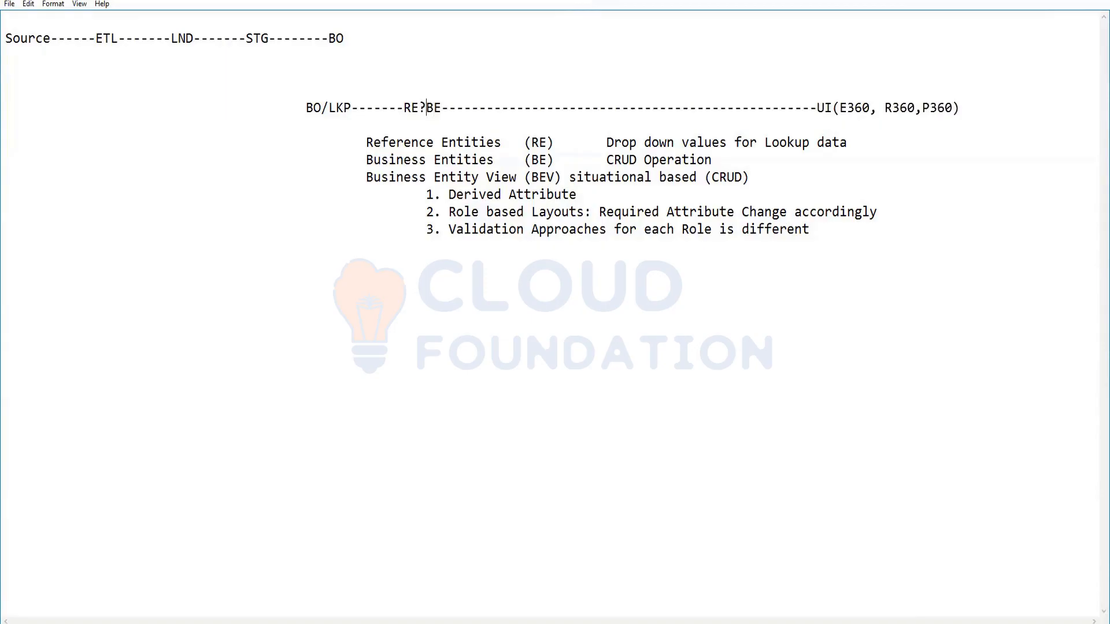
key("Delete")
type("/")
left_click_drag(388, 184, 493, 179)
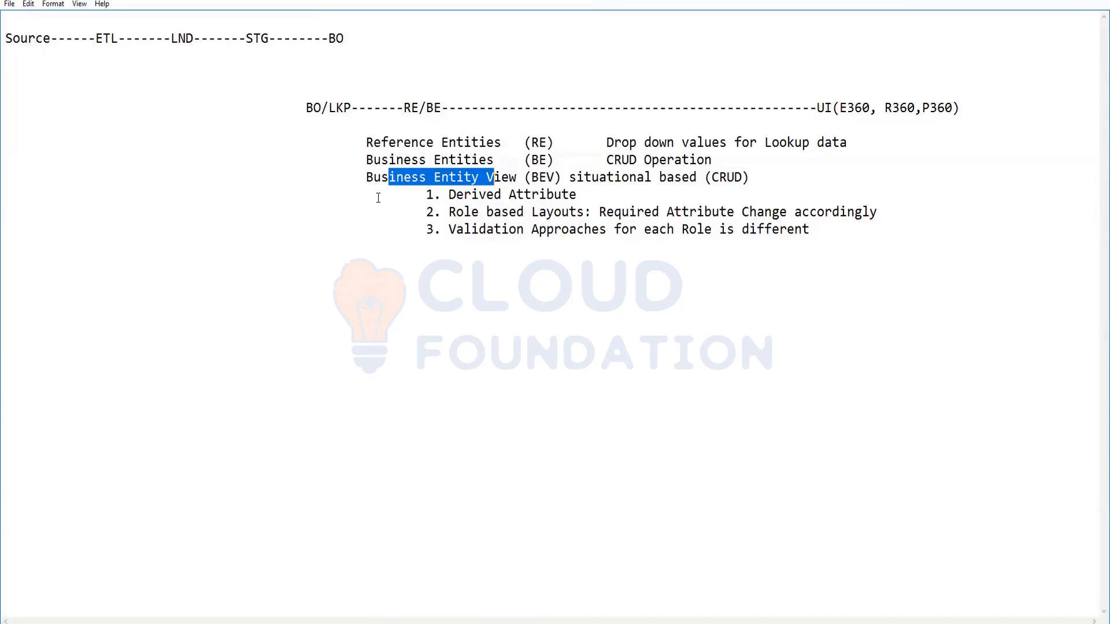
left_click(419, 162)
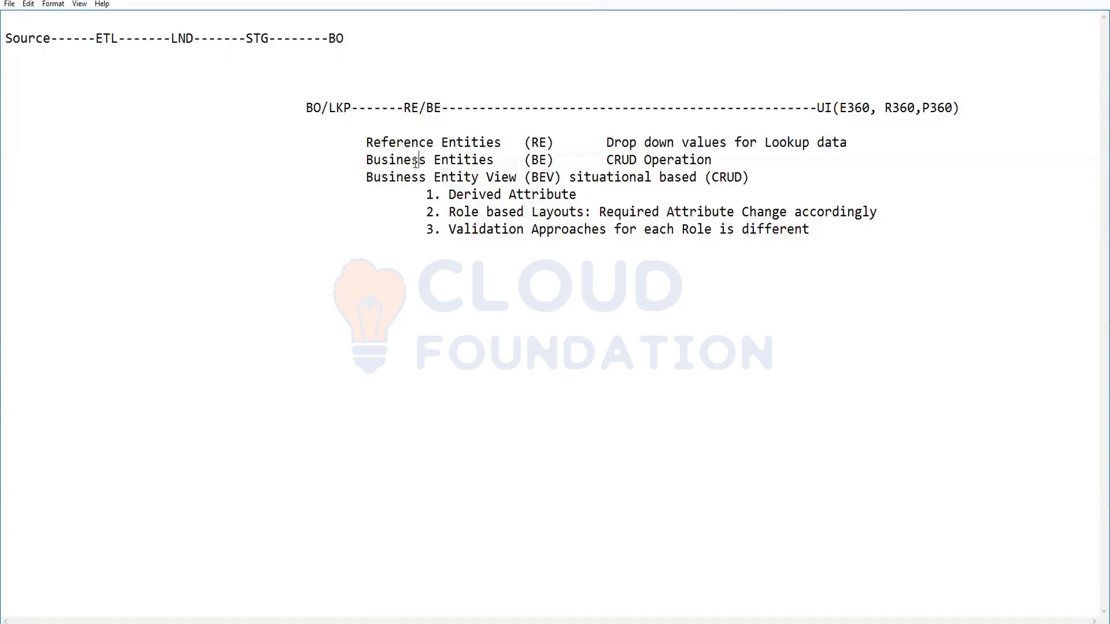
Label the Business Entities line with "(STG)" and the Business Entity View line with "(LND)" in front of the text
left_click(365, 159)
type(")")
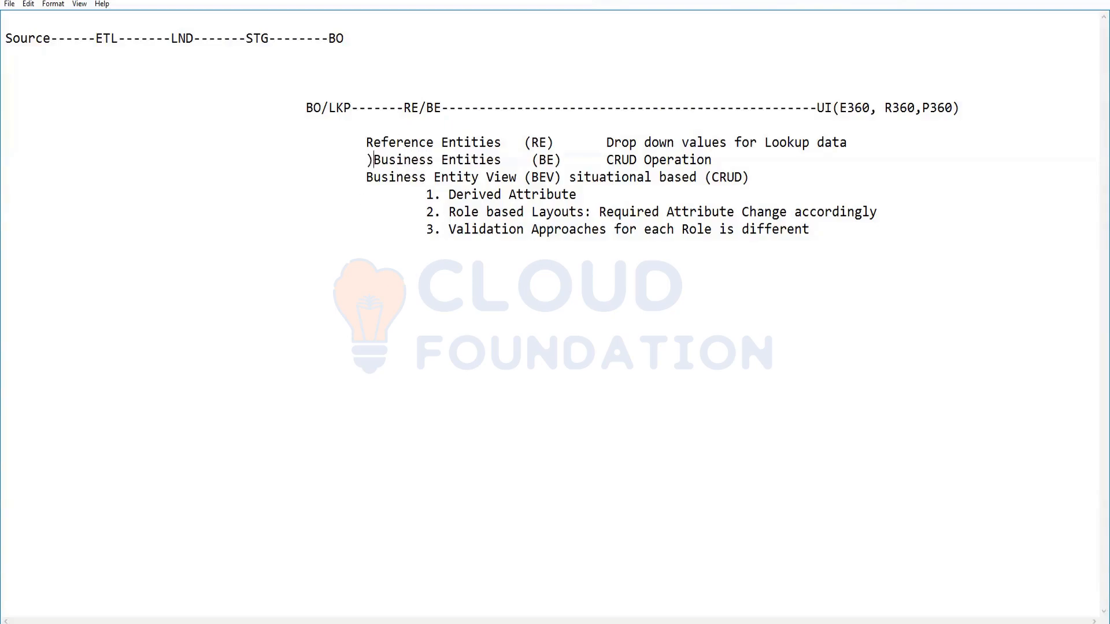
type("(")
key("shift+Right")
type("STG")
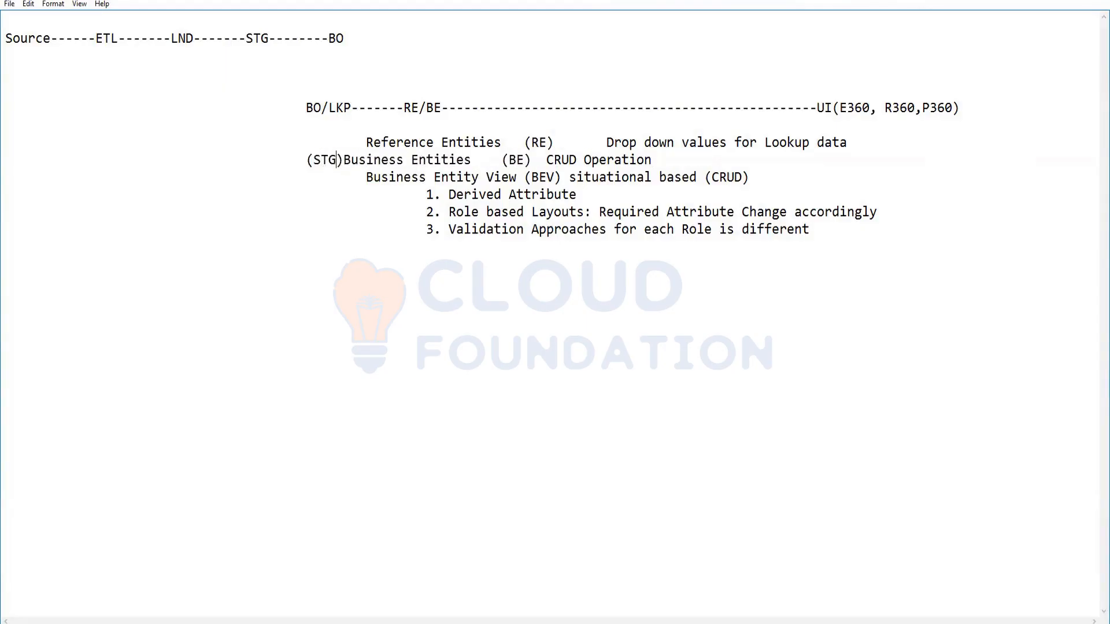
key("Tab")
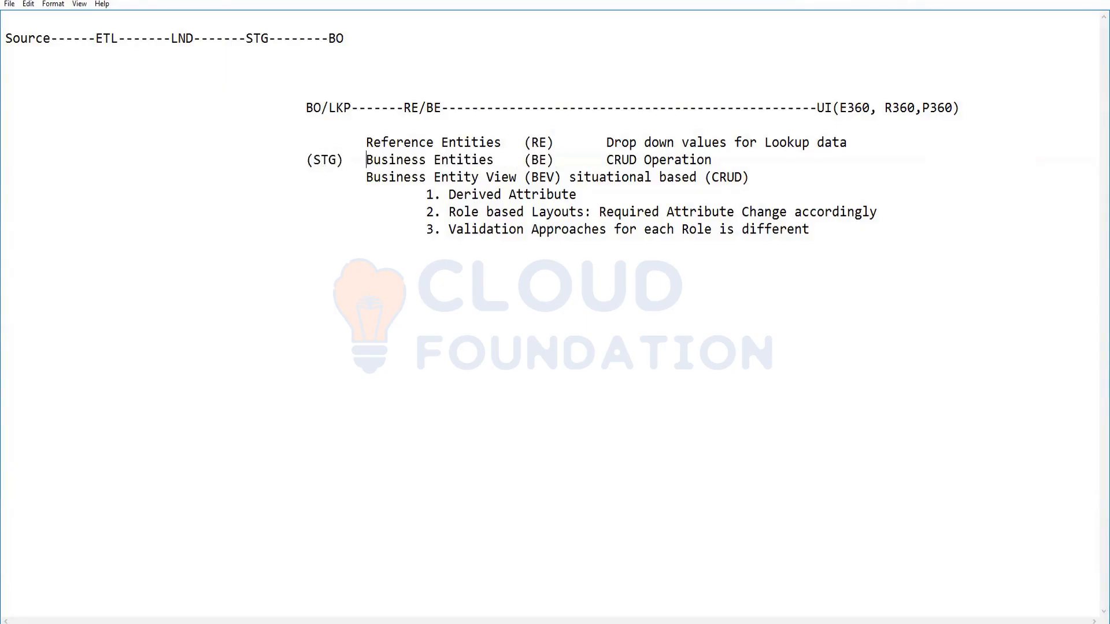
key("Down")
type("(LND)")
Remove the (STG) and (LND) labels in front of the Business Entities and Business Entity View lines
double_click(334, 160)
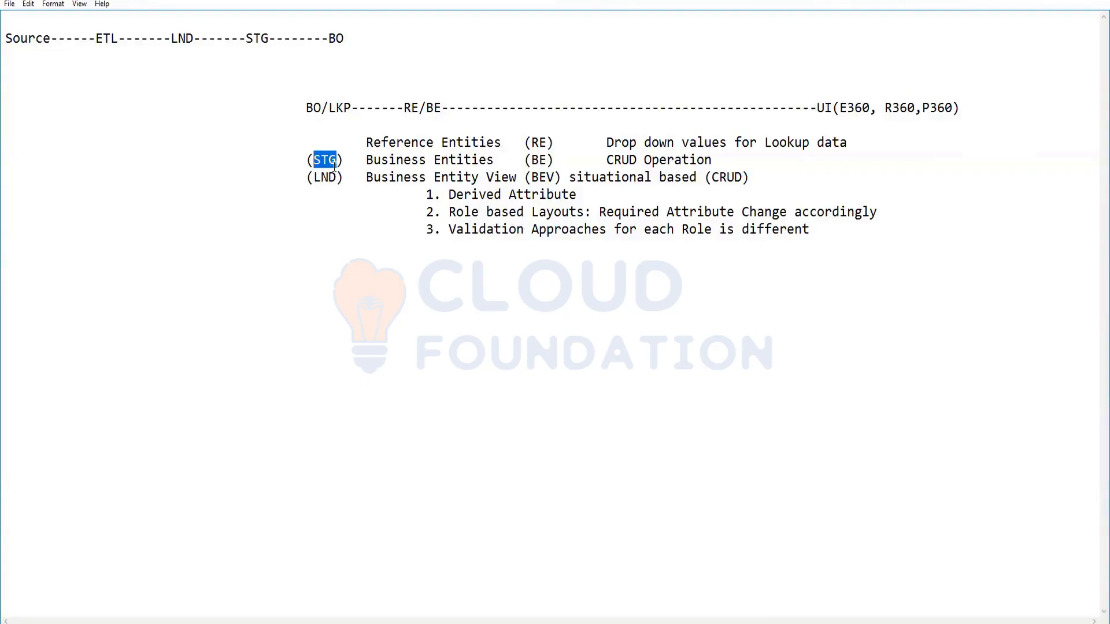
left_click_drag(344, 177, 303, 162)
left_click(749, 339)
left_click_drag(346, 177, 307, 177)
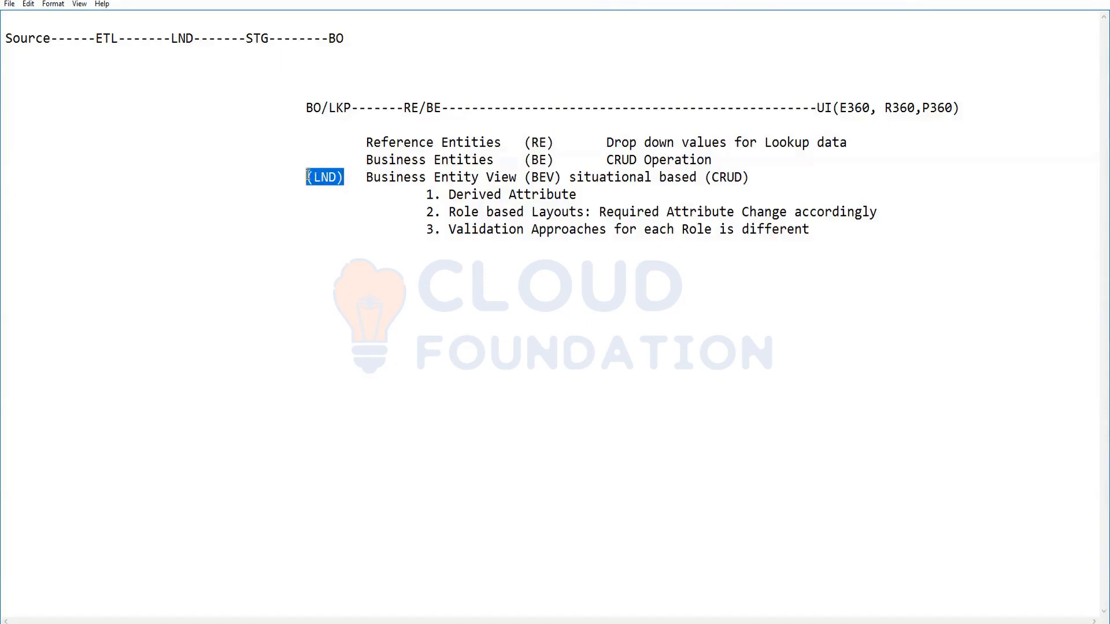
key("BackSpace")
left_click(393, 286)
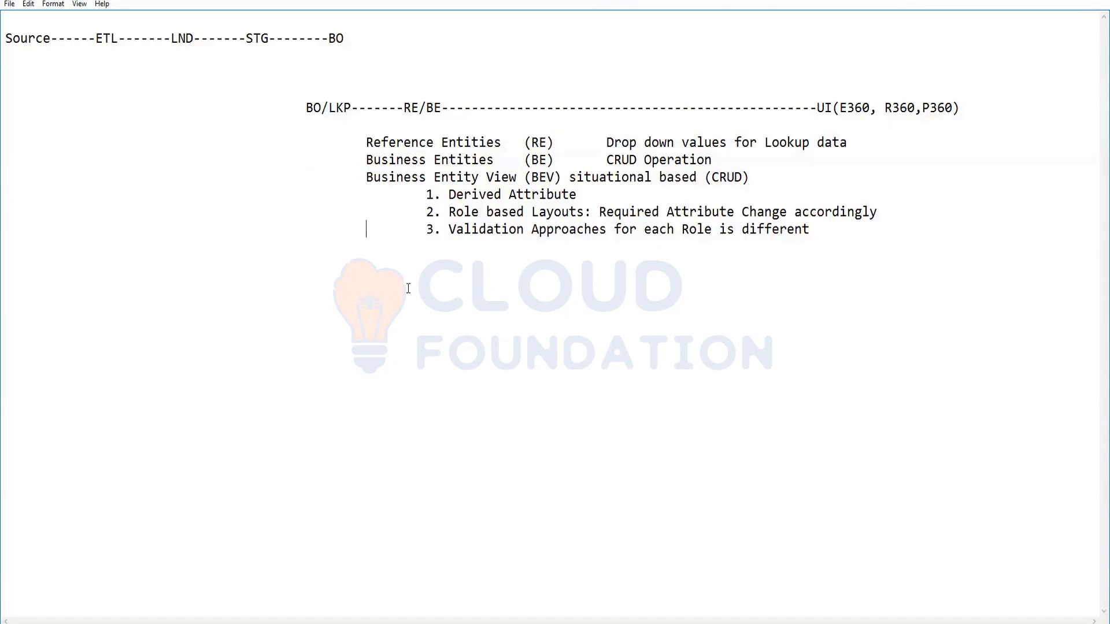
Add the line "Transformations: Connecting BE to BEV" below the three Business Entity View points, separated by a blank line
left_click(830, 240)
key("Return")
key("Tab")
type("`")
key("BackSpace")
type("Transformatins")
key("BackSpace")
key("BackSpace")
type("n")
key("BackSpace")
type("ons: Connection")
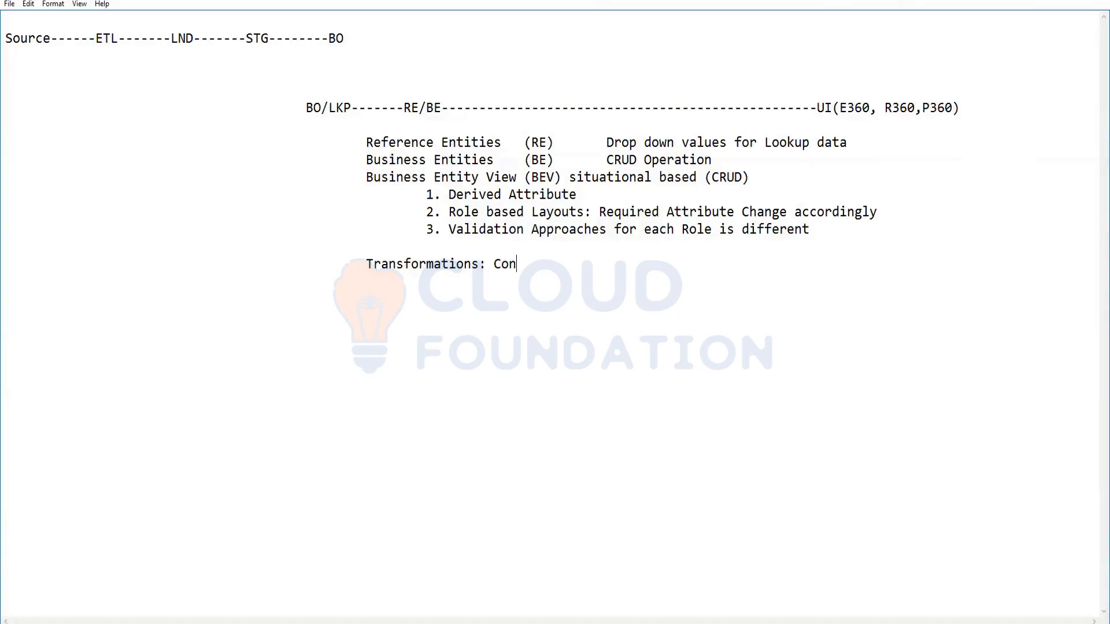
key("BackSpace")
key("BackSpace")
type("ng BE to BEV")
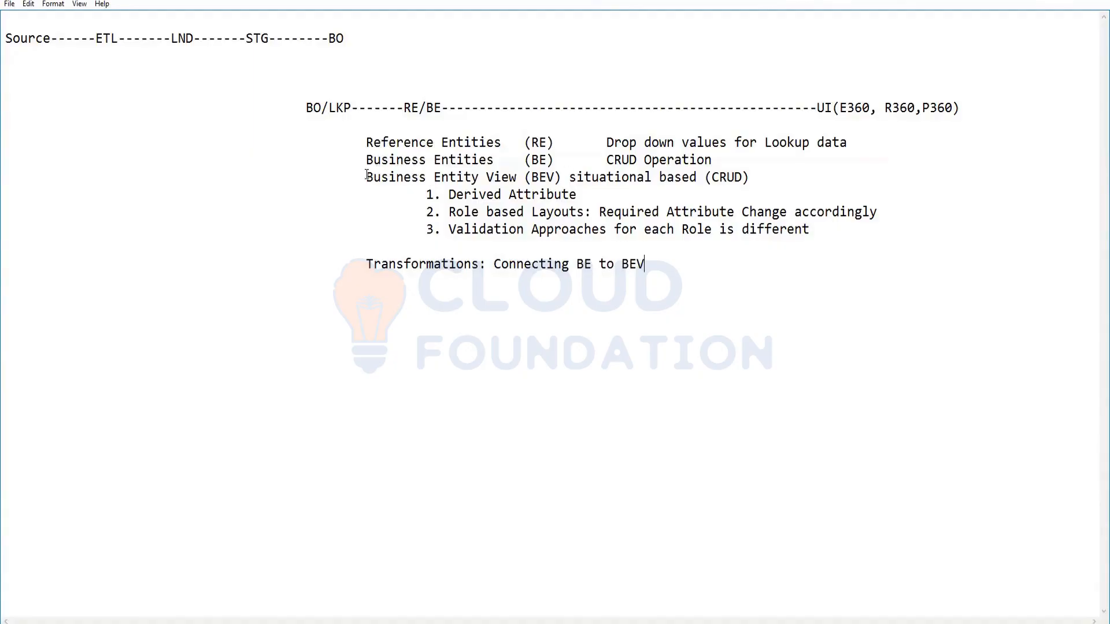
Insert "BEV" in place of some dashes between RE/BE and UI on the flow line
left_click_drag(366, 177, 515, 175)
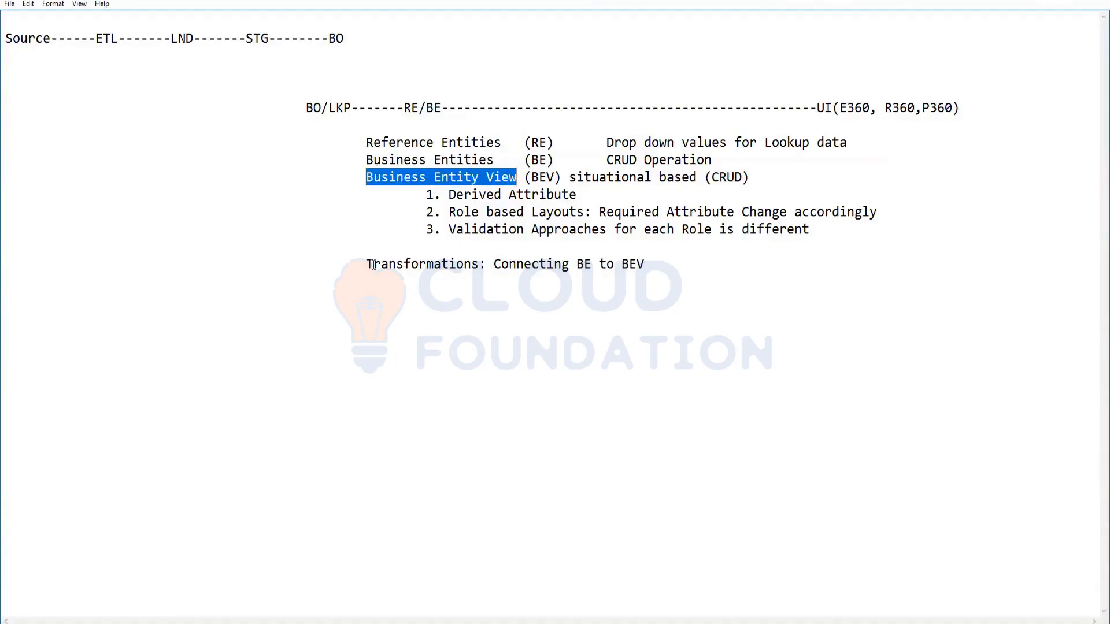
left_click(758, 175)
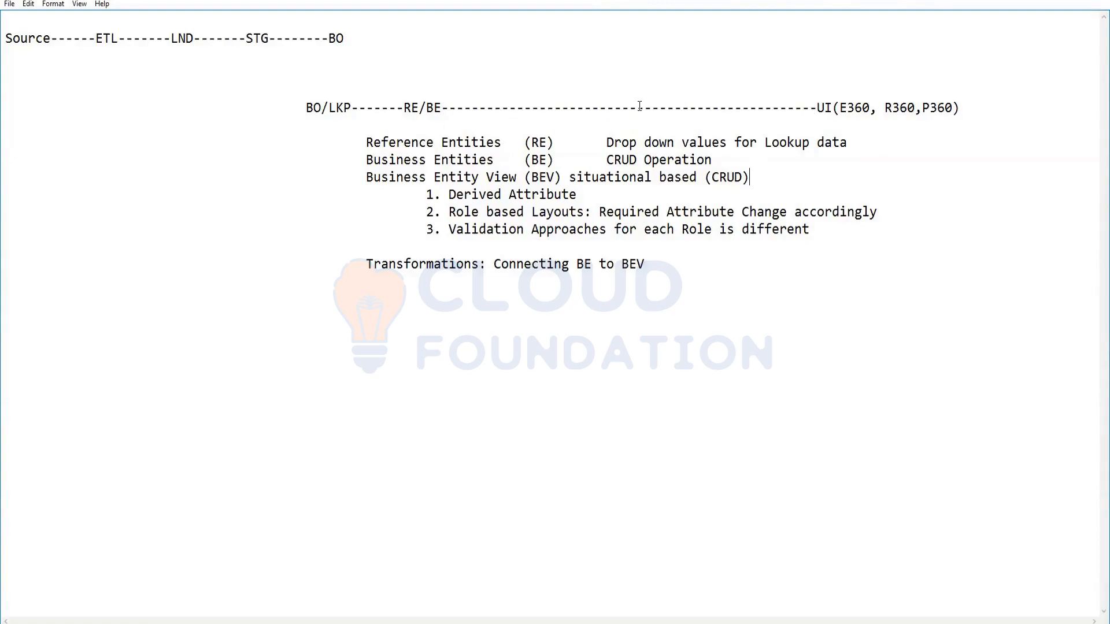
left_click_drag(629, 107, 663, 106)
type("BEV")
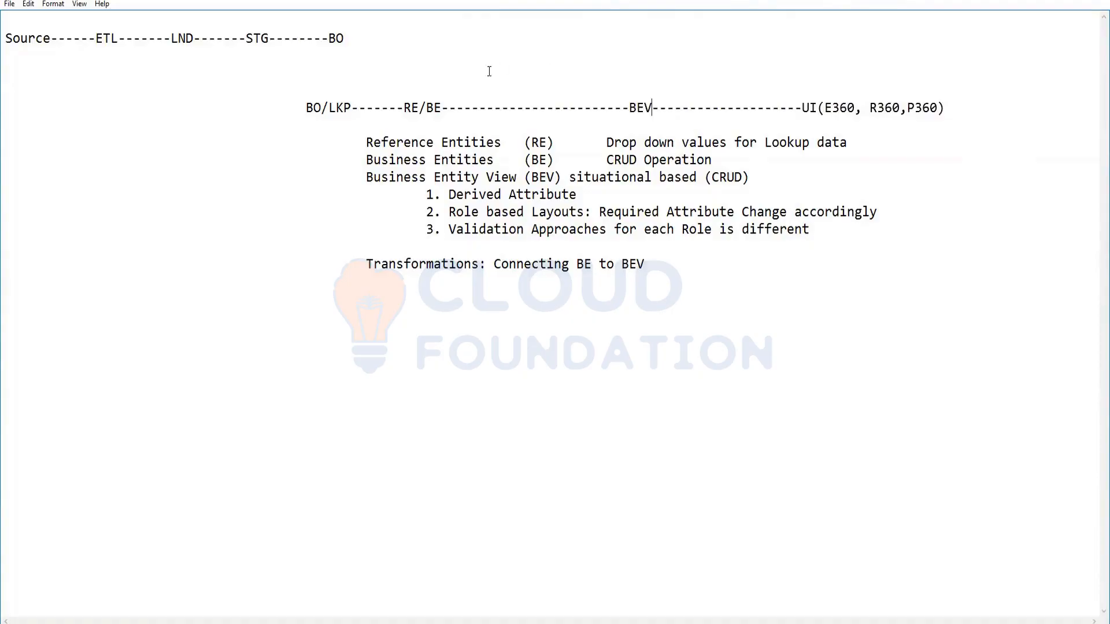
Insert "Transformation" in place of some dashes between RE/BE and BEV on the flow line
left_click_drag(500, 107, 540, 108)
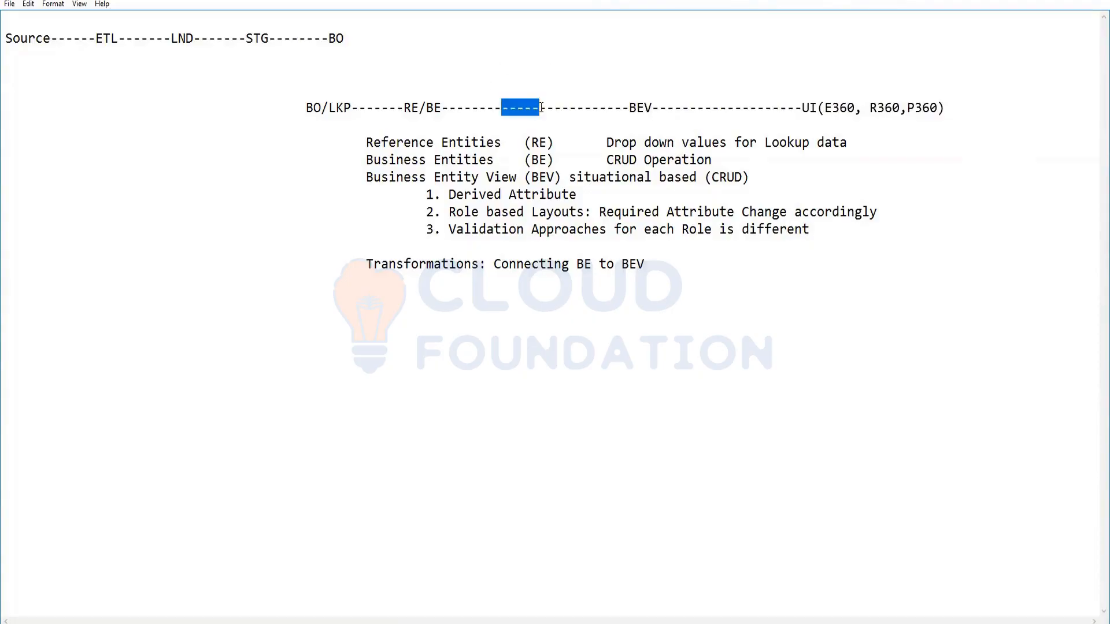
type("Transforma")
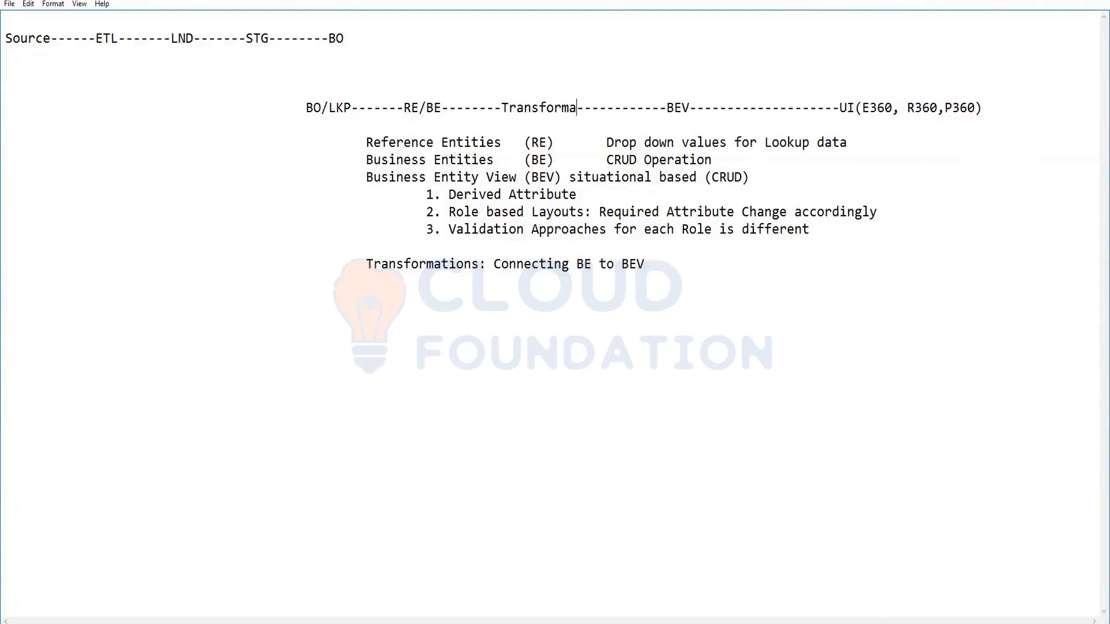
type("tion")
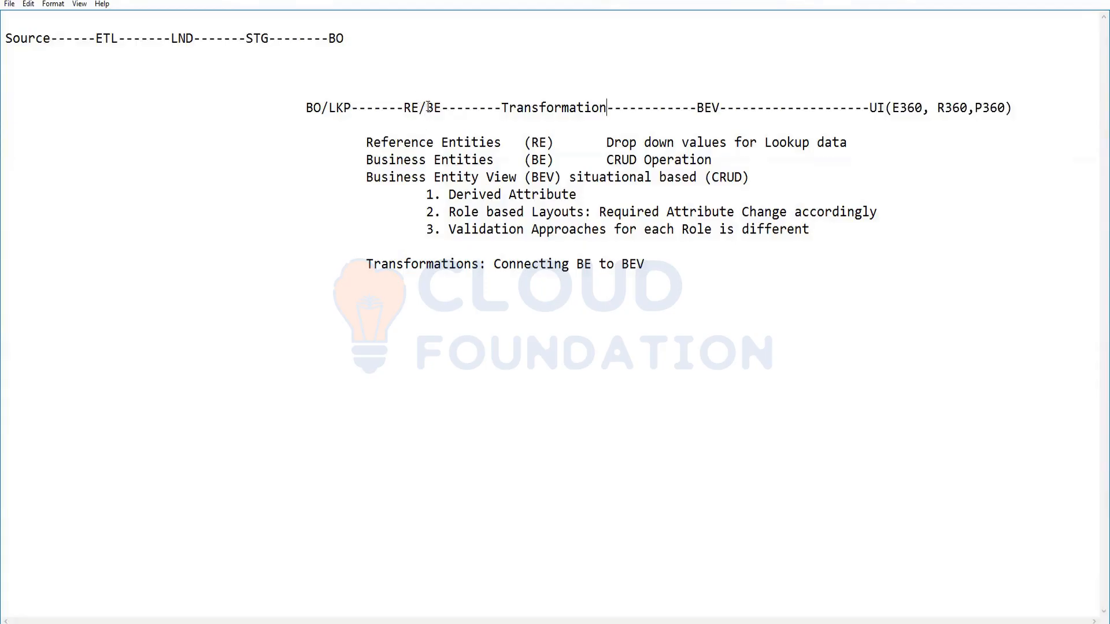
left_click_drag(720, 108, 706, 110)
double_click(562, 110)
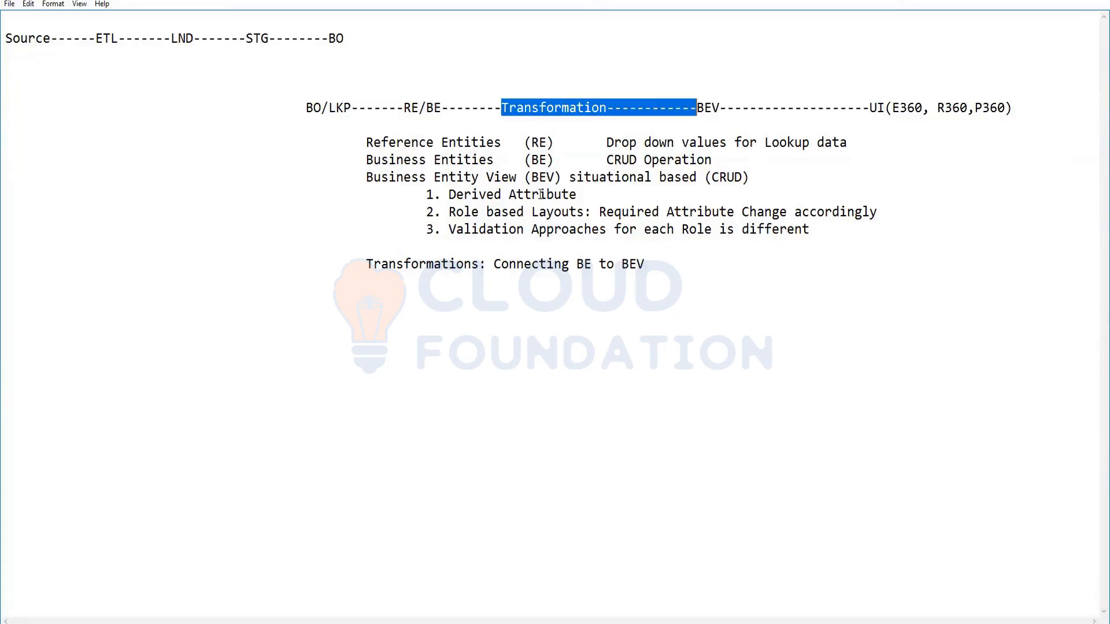
left_click(553, 110)
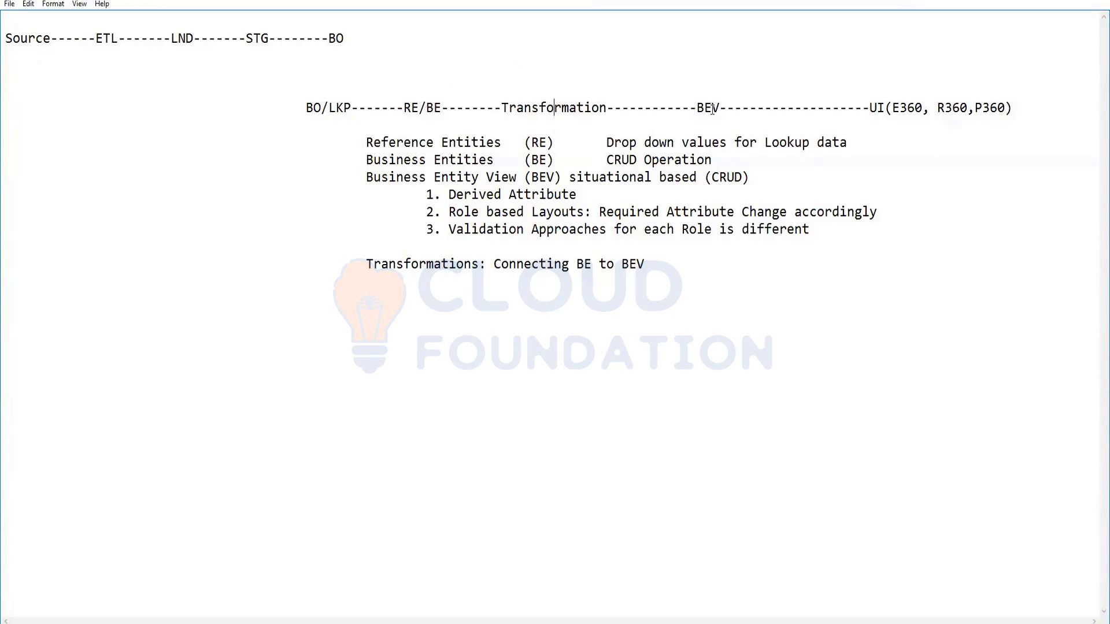
Insert "Layouts" in place of some dashes between BEV and UI on the flow line
left_click_drag(712, 107, 703, 110)
left_click(720, 108)
left_click_drag(787, 107, 824, 124)
type("Layouts")
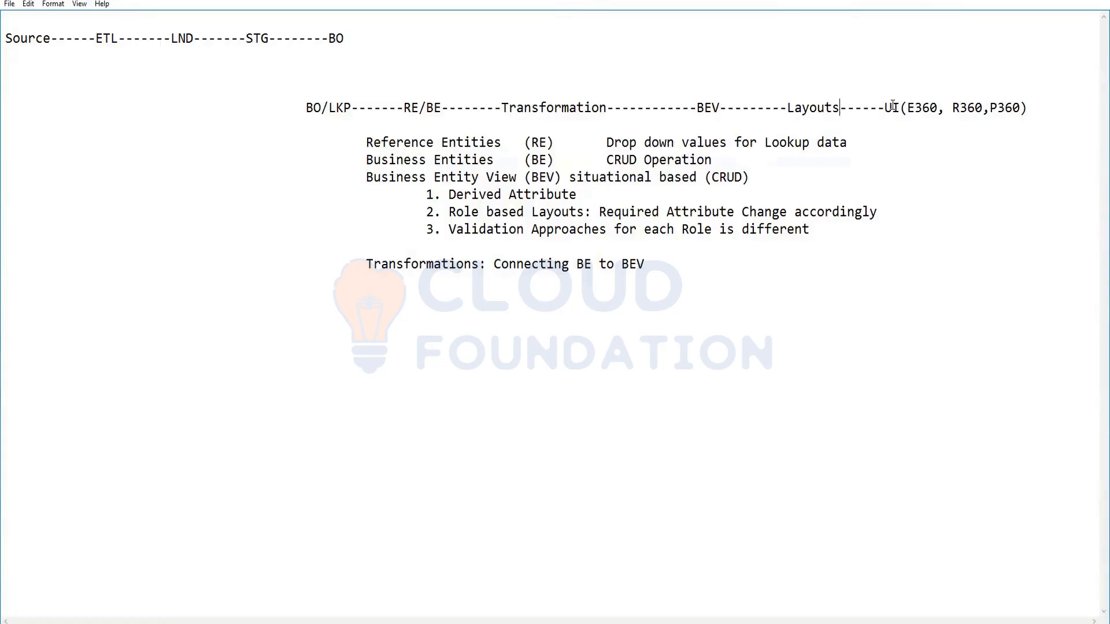
left_click(809, 107)
left_click_drag(303, 106, 351, 107)
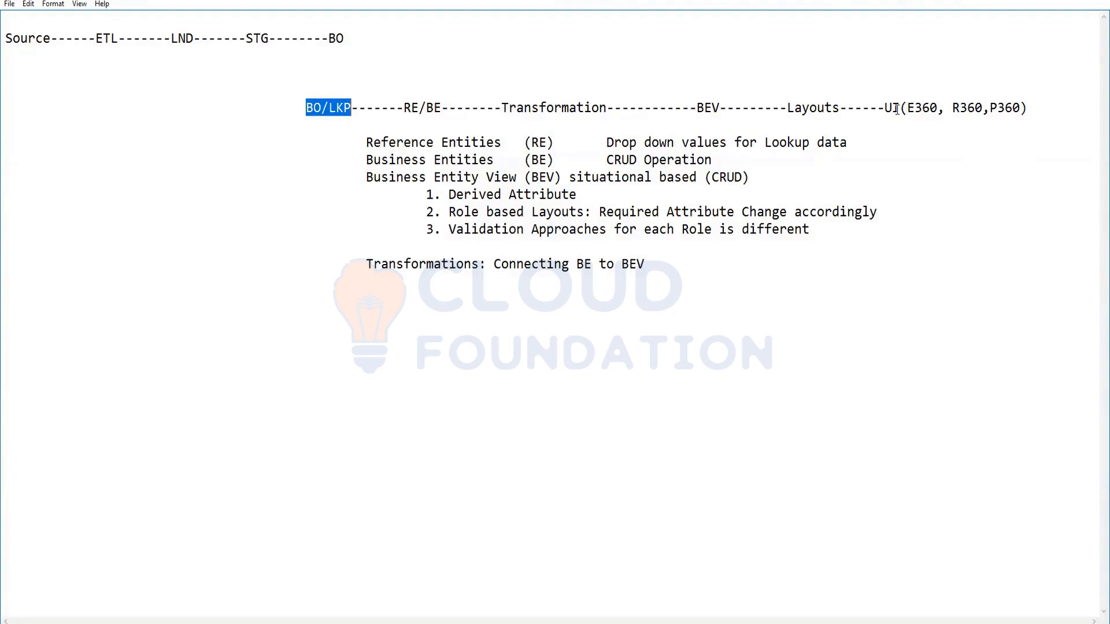
left_click_drag(902, 108, 885, 109)
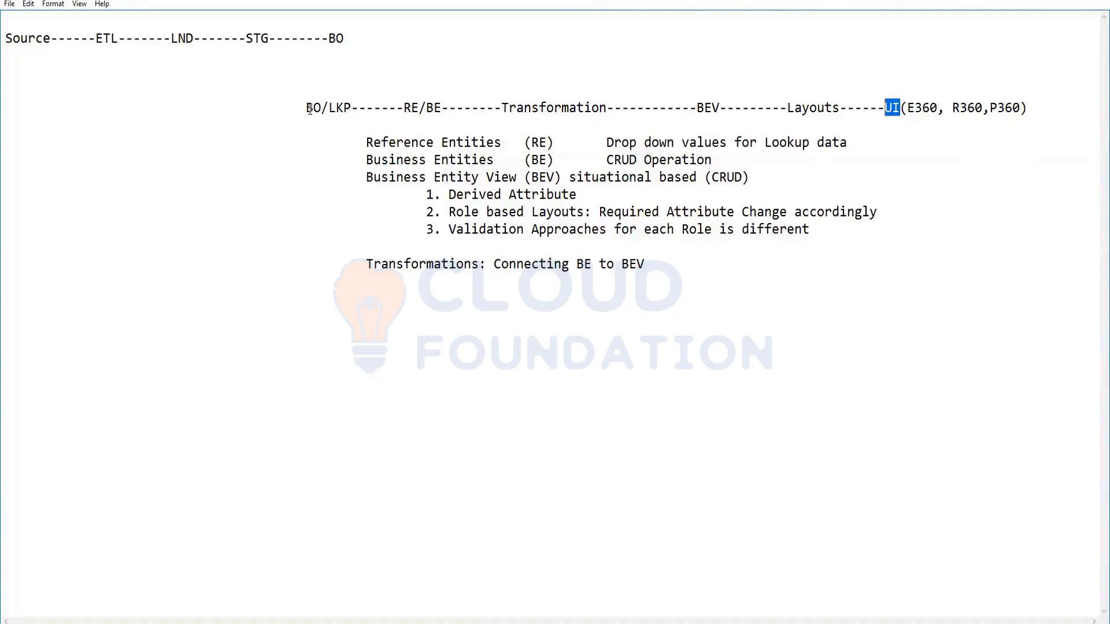
Start a list headed "5Types" below the Transformations line, with the indented first item "1. BE to BEV"
left_click(437, 264)
double_click(437, 264)
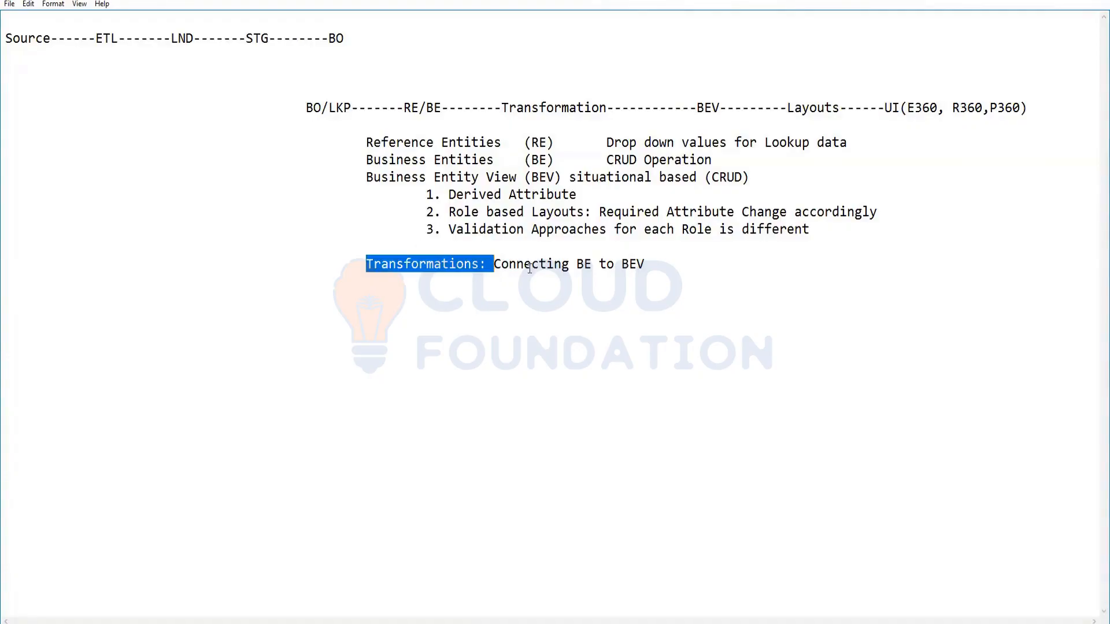
left_click(698, 263)
key("Return")
key("Return")
key("Return")
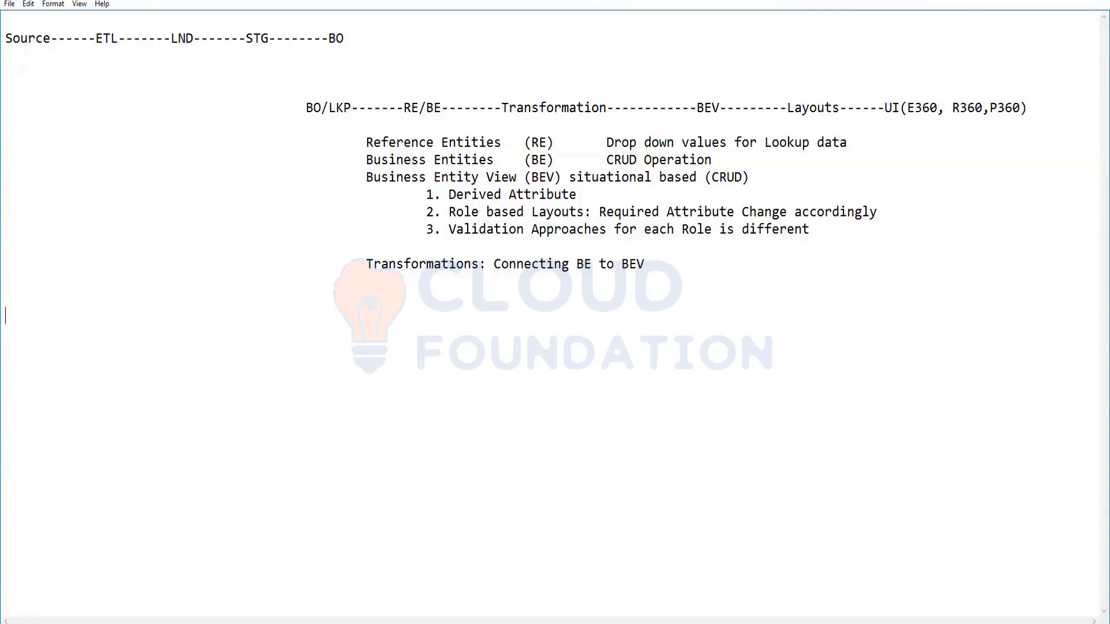
type("5Types")
key("Return")
key("Tab")
type("1. BE to BEV")
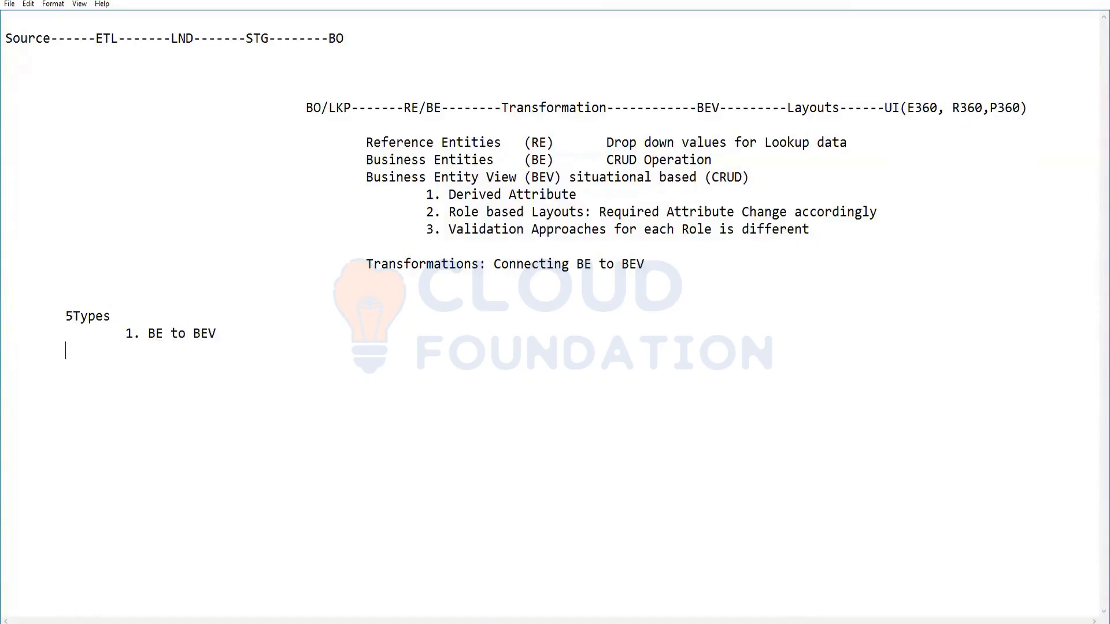
Add the items "2. BEV to BE" and "3. BE to BE" to the 5Types list
type("2. BEV")
type(" to BE")
type("3 BE to ")
type("BE")
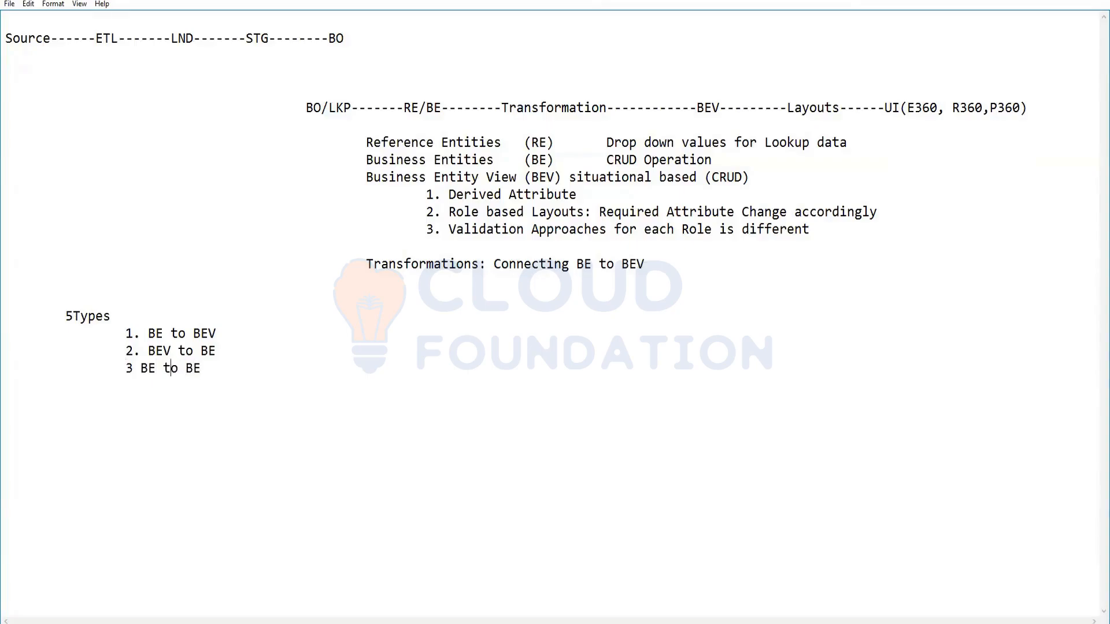
type(".")
Complete the 5Types list with the items "4. BE to XML" and "5. XML to BE"
left_click(6, 386)
type("4. BE to ")
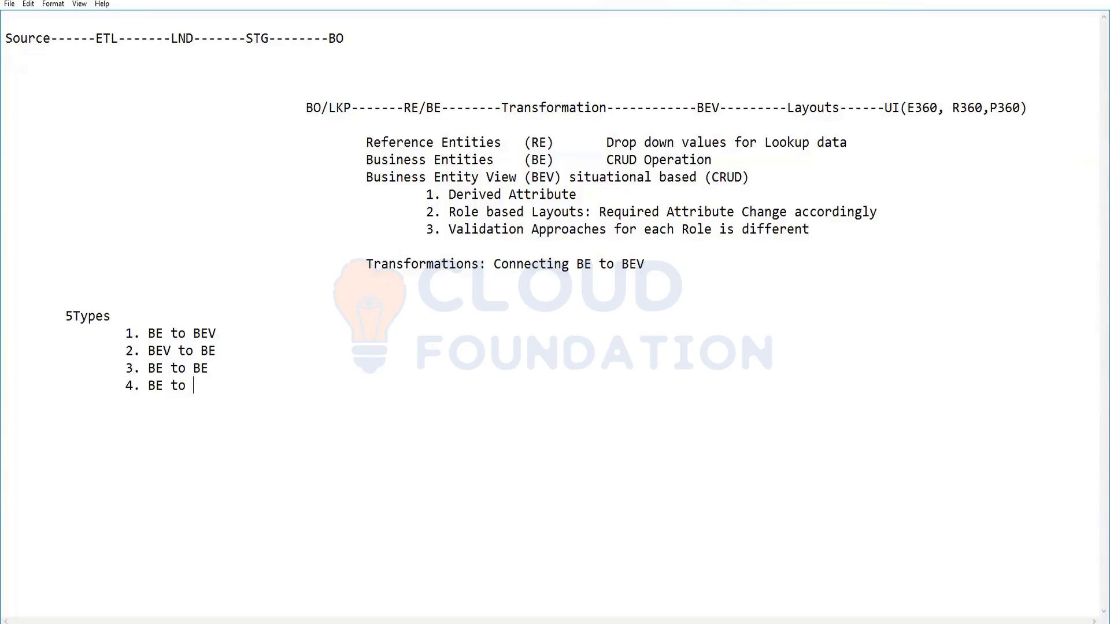
type("XML")
key("Return")
type("4")
key("BackSpace")
type("5. XML to BE")
left_click_drag(219, 402, 103, 391)
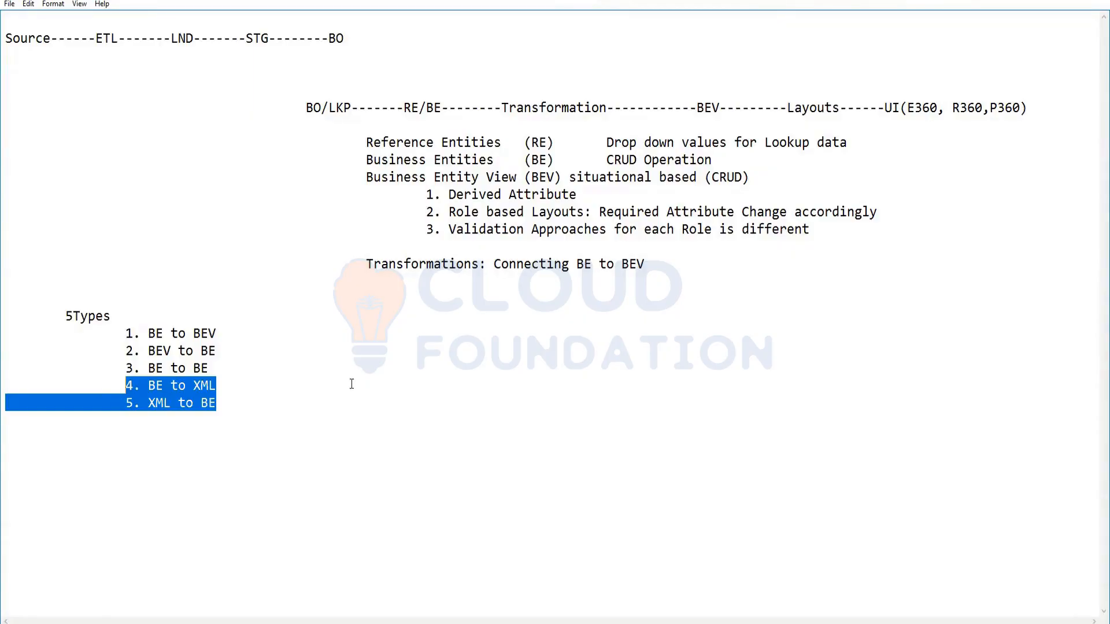
Annotate the third transformation type, BE to BE, with "(Validation Approaches)"
left_click(219, 371)
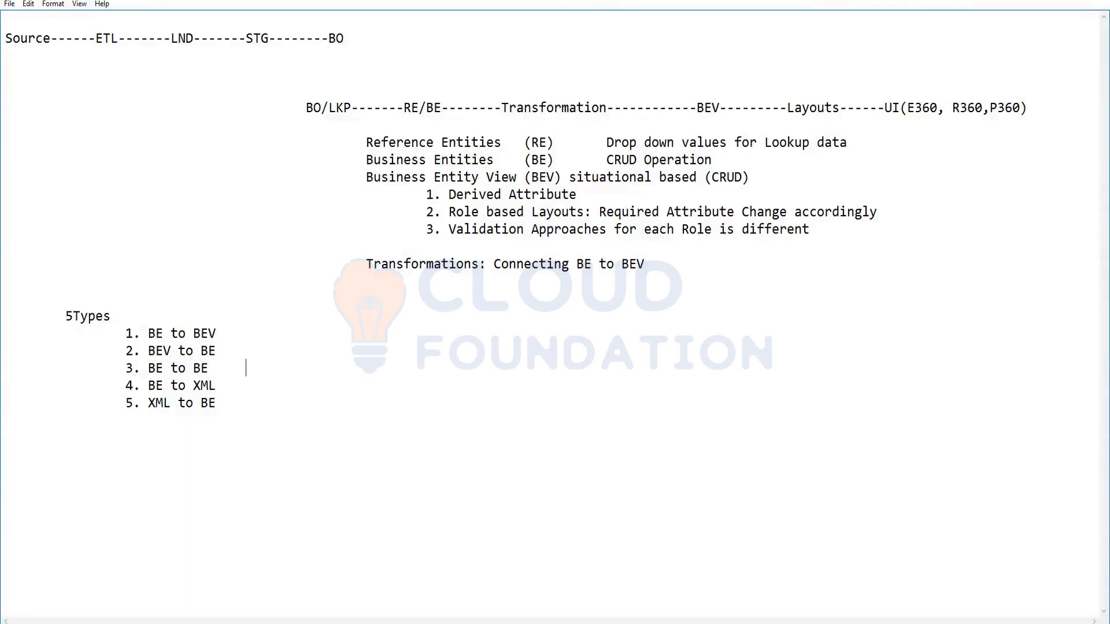
key("Tab")
type("(Validation")
key("BackSpace")
key("BackSpace")
key("BackSpace")
type("tion Approa")
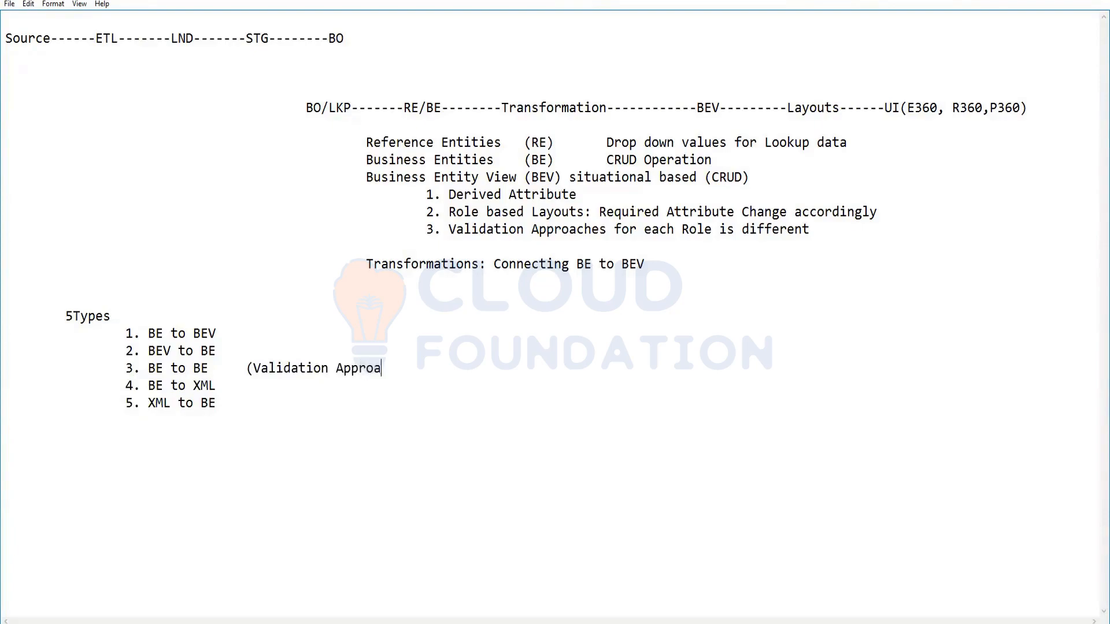
type("ches )")
left_click_drag(449, 230, 598, 236)
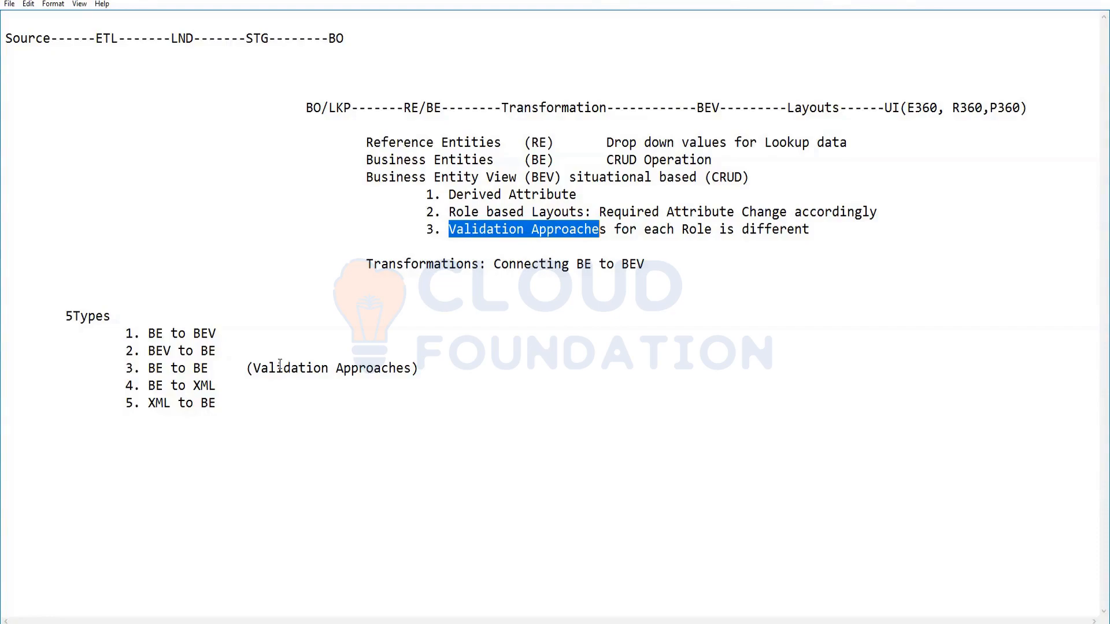
left_click_drag(254, 368, 410, 367)
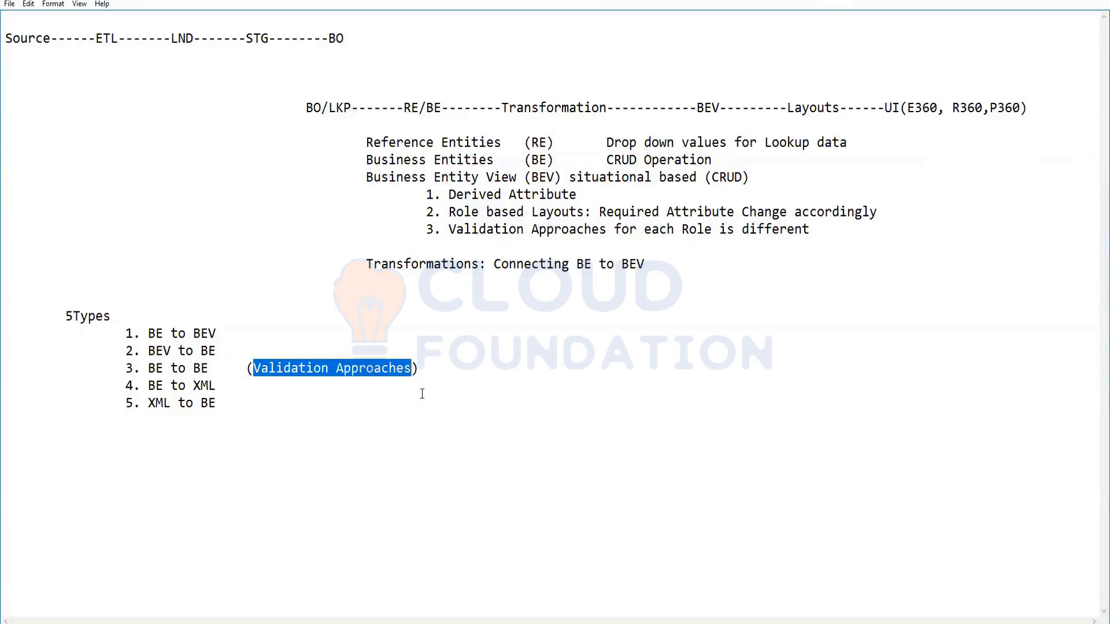
Append the example "(email validation--)" to the Validation Approaches note of the BE to BE item
left_click(427, 369)
type("(")
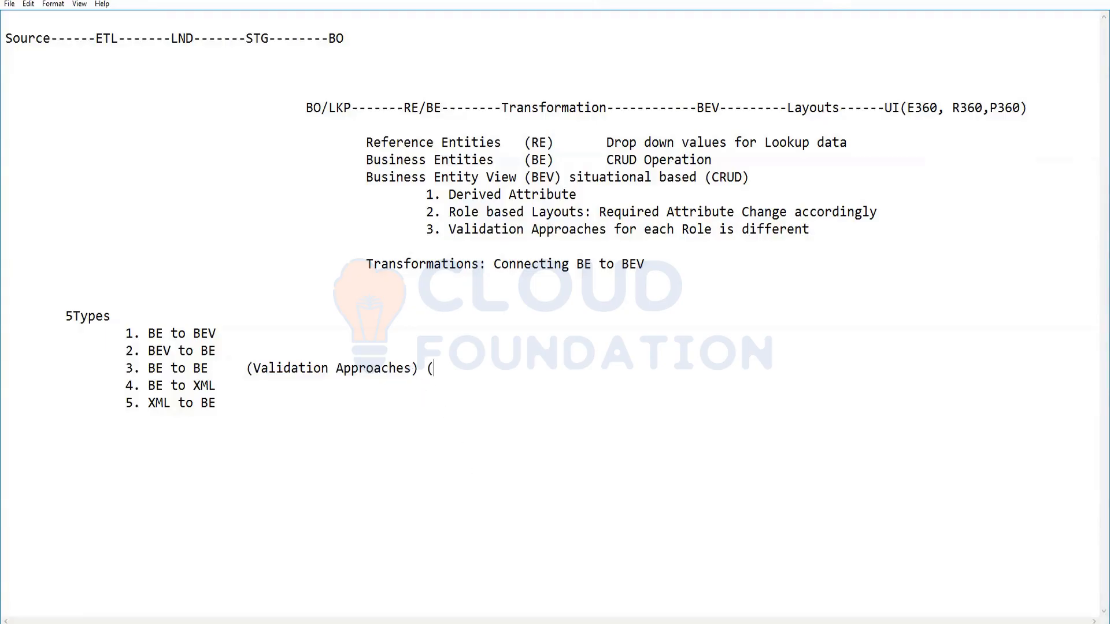
type("email ")
type("valida")
type("tion")
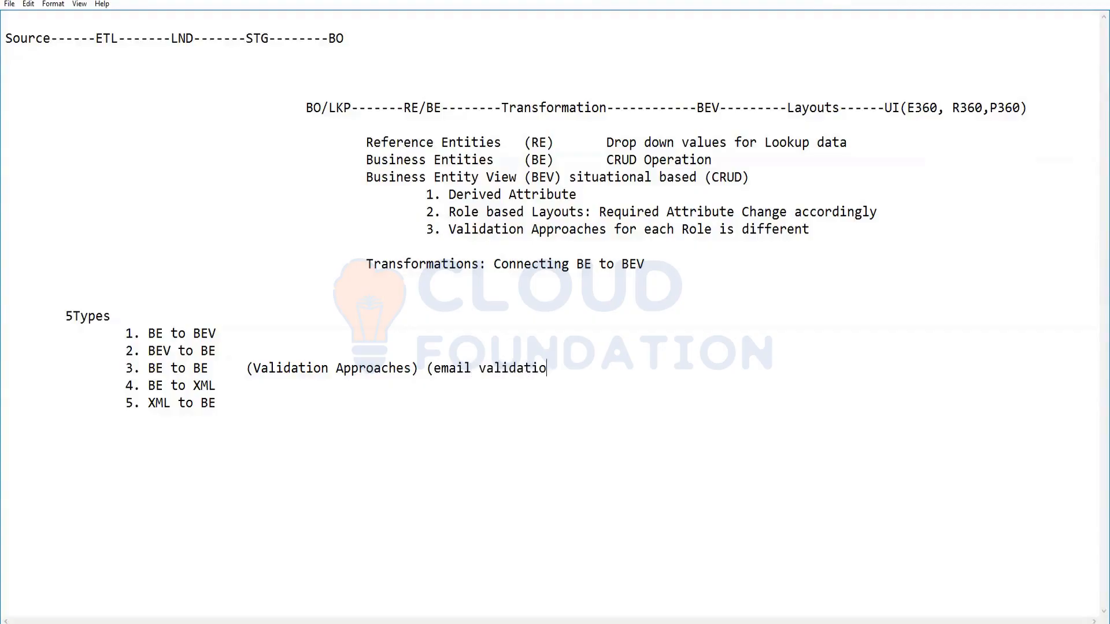
type("--)")
left_click_drag(434, 368, 557, 366)
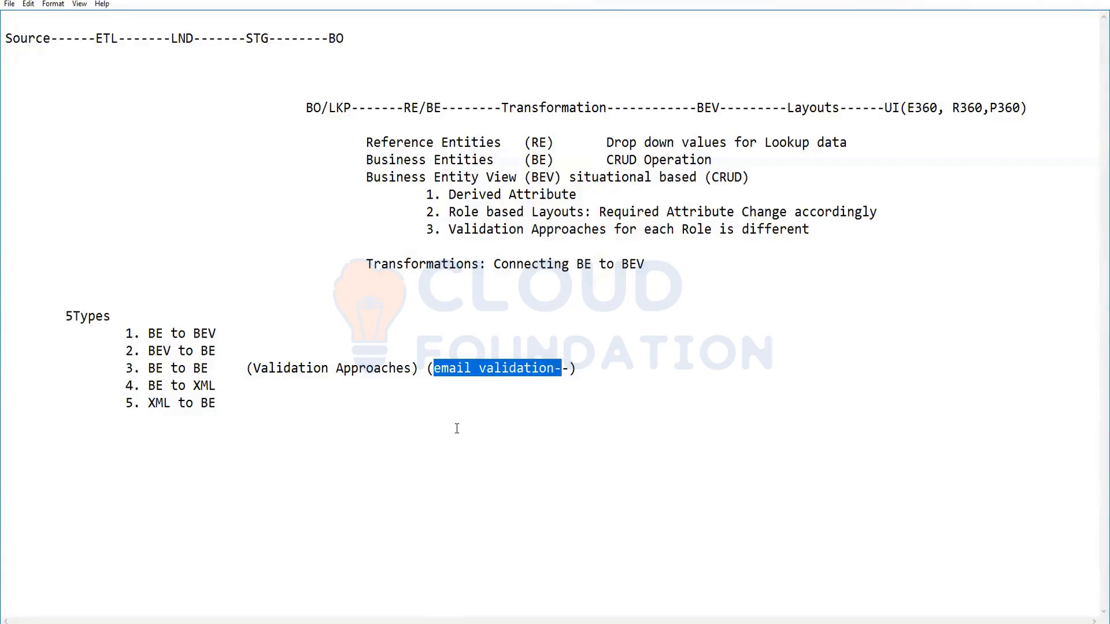
double_click(149, 370)
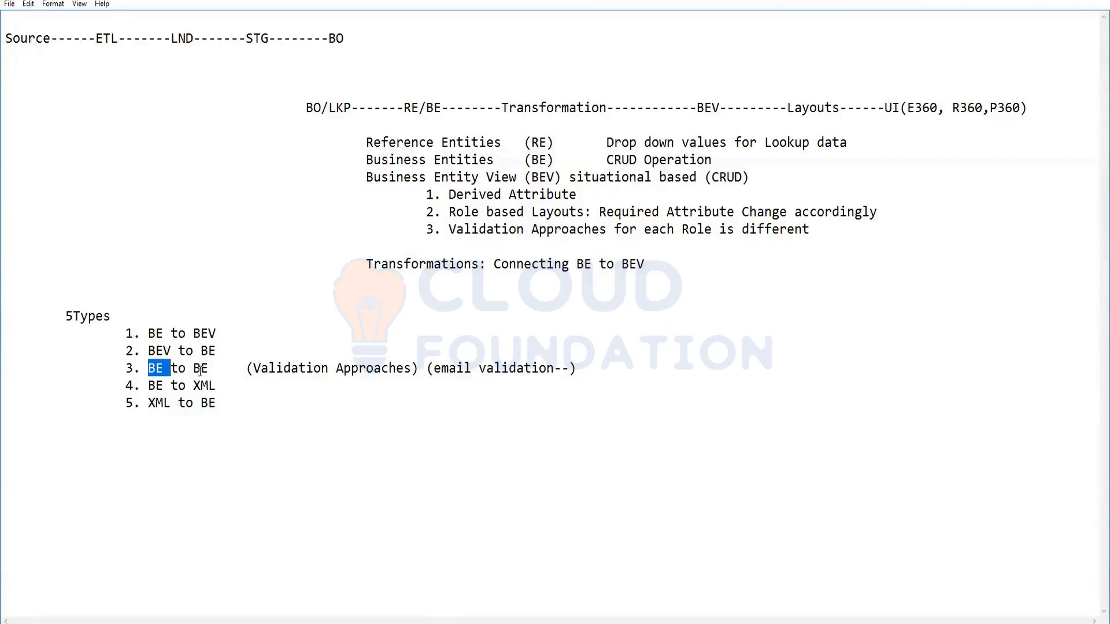
left_click_drag(200, 371, 212, 373)
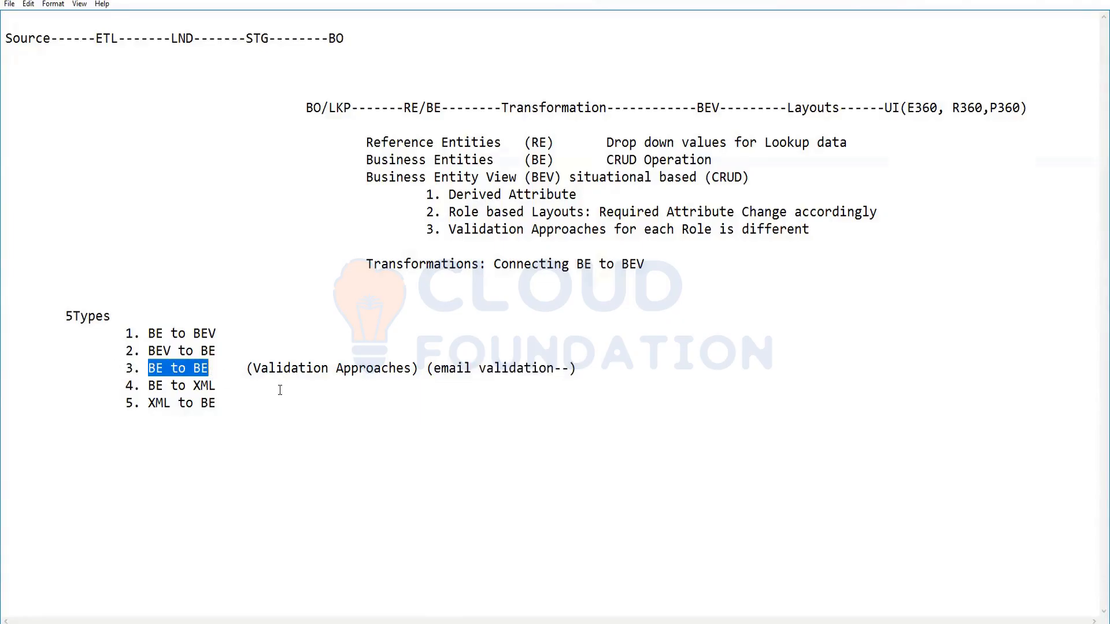
Annotate the BE to BEV item with "Read" and the BEV to BE item with "Write"
left_click(230, 322)
left_click_drag(147, 334, 230, 334)
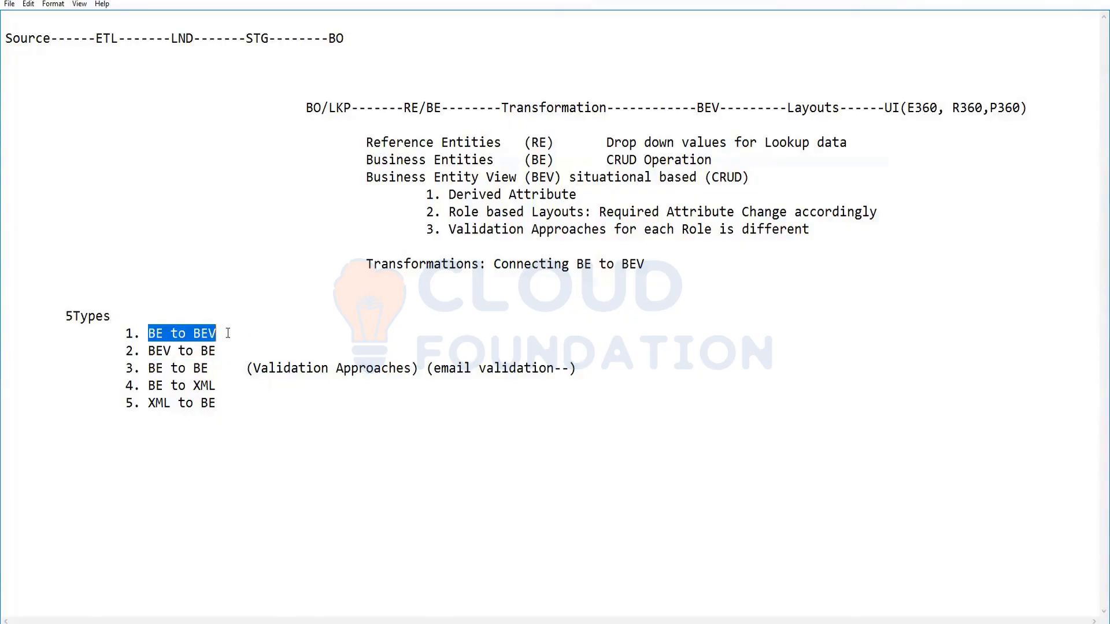
left_click_drag(307, 107, 749, 104)
left_click_drag(419, 108, 441, 108)
left_click_drag(696, 109, 720, 109)
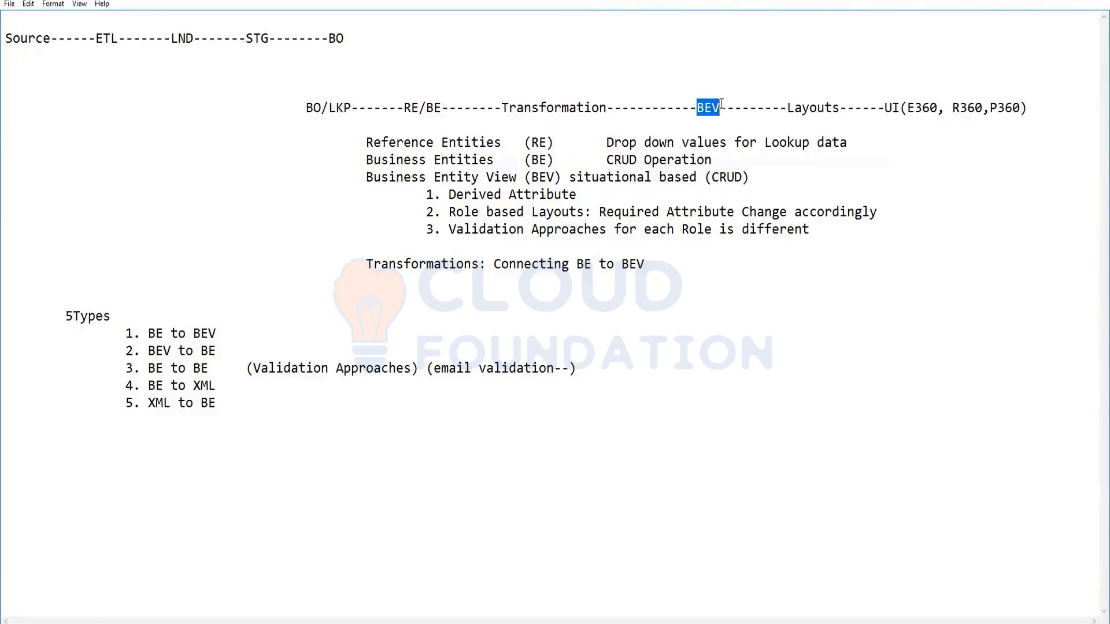
left_click(254, 341)
type("Read")
key("Down")
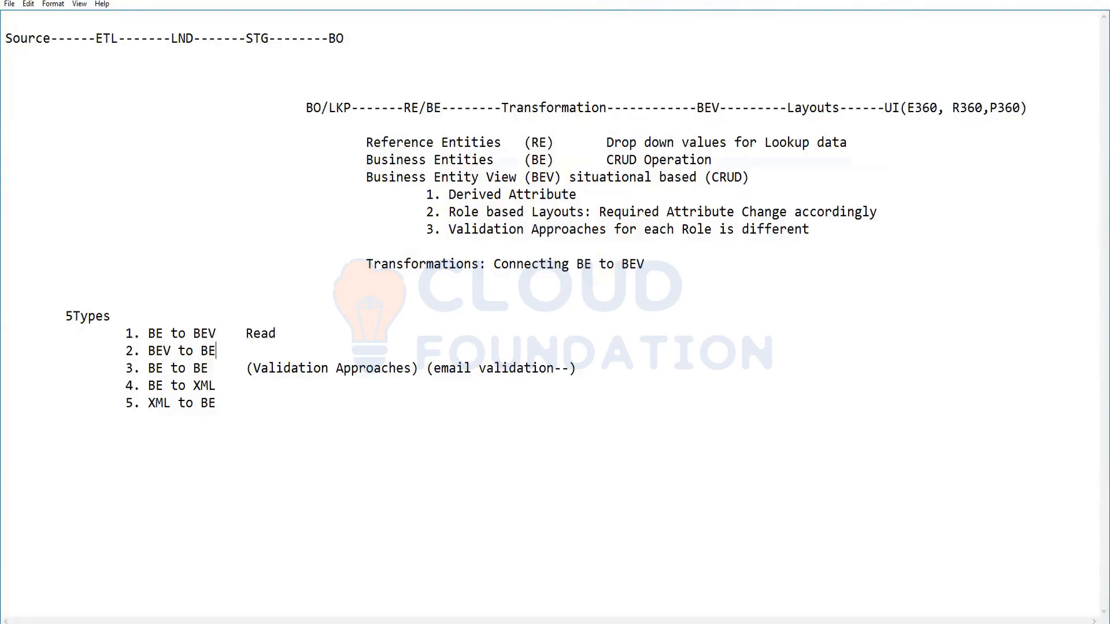
type("Write")
Switch to the Provisioning Tool in the browser and open the business entity modeling page
left_click(255, 386)
left_click(271, 582)
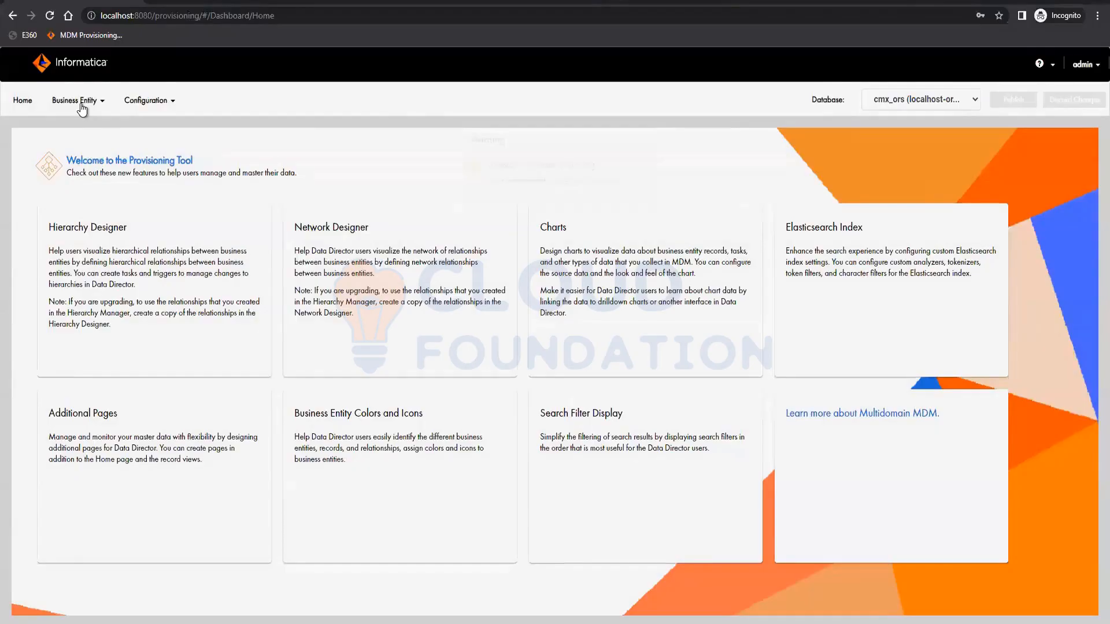
left_click(81, 107)
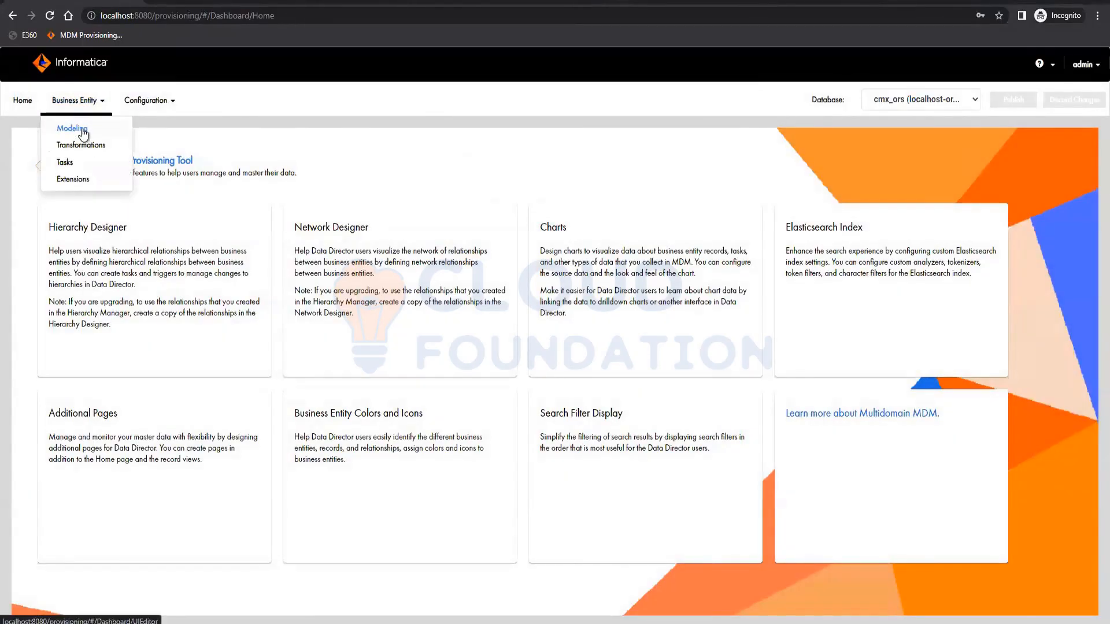
left_click(83, 130)
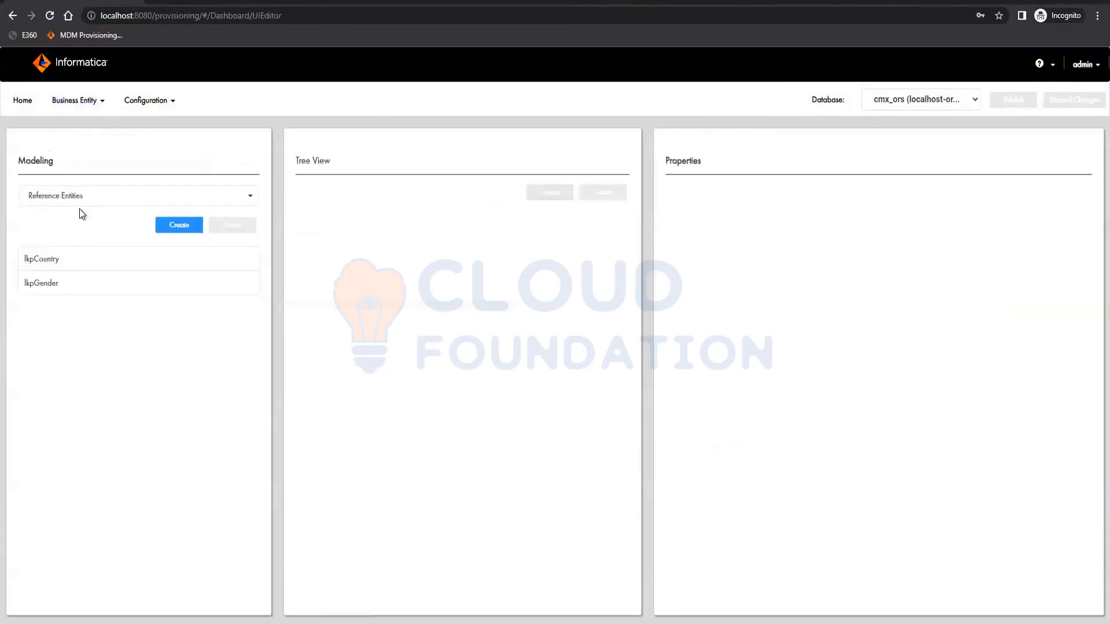
Review the available modeling types and delete the existing lkpGender reference entity
left_click(82, 196)
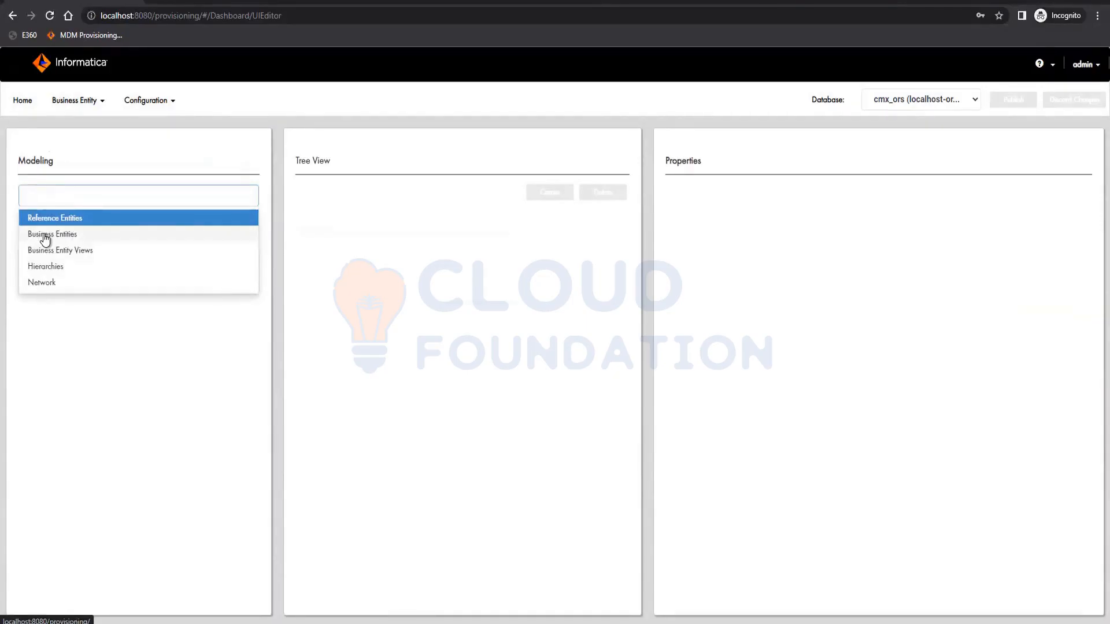
left_click(143, 382)
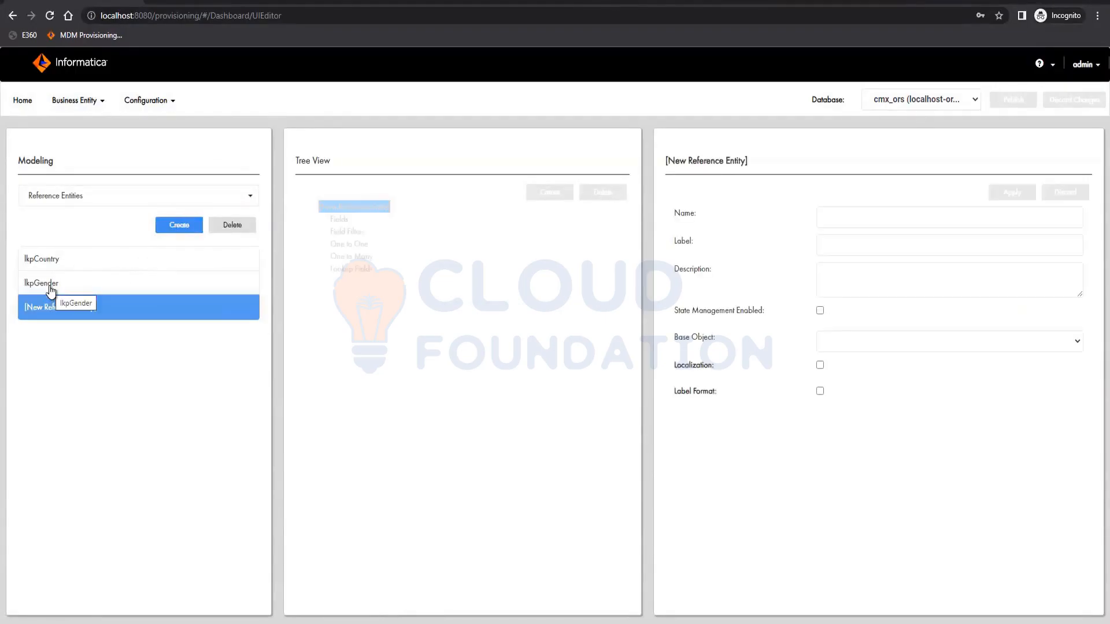
left_click(246, 226)
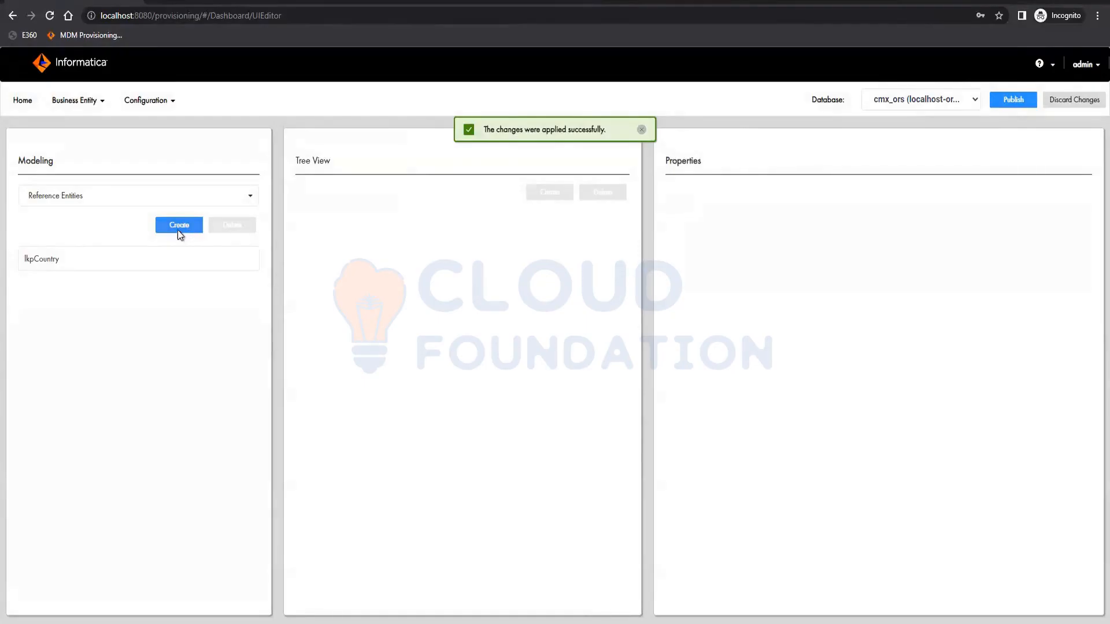
Create a new reference entity on base object C_LKP_GENDER and enable localization with base object C_LKP_GENDER_LCL
left_click(179, 224)
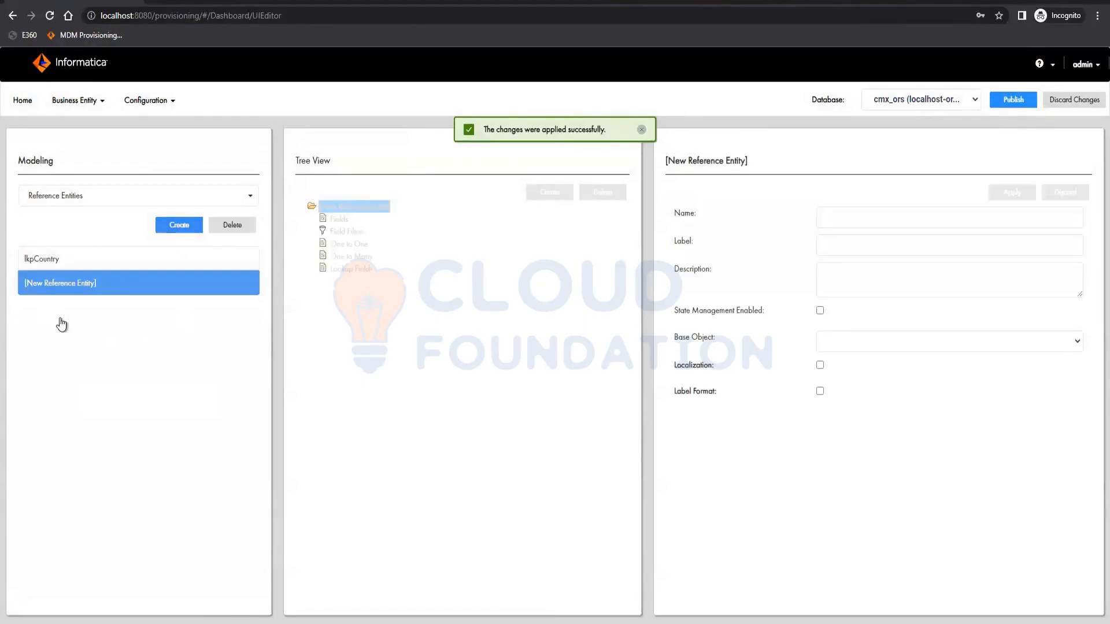
left_click(893, 345)
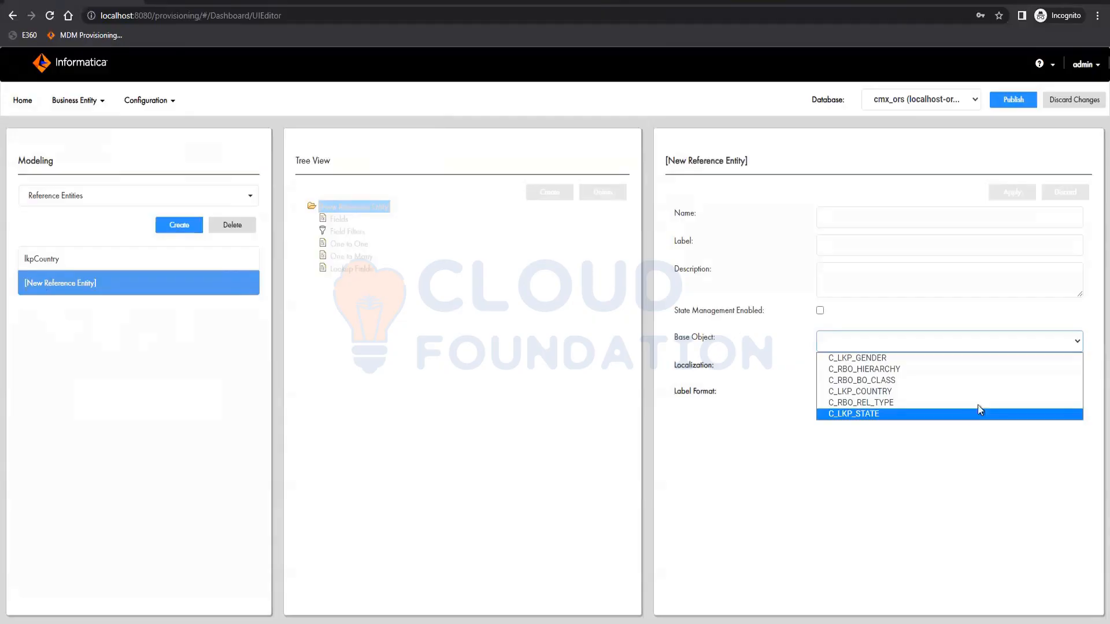
left_click(867, 358)
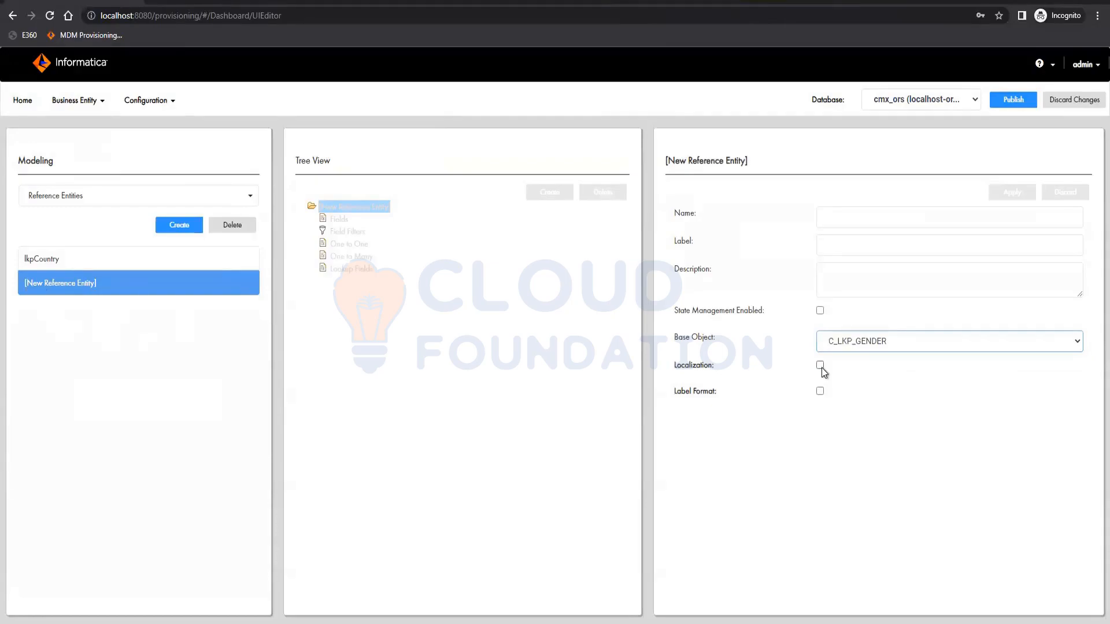
left_click(820, 365)
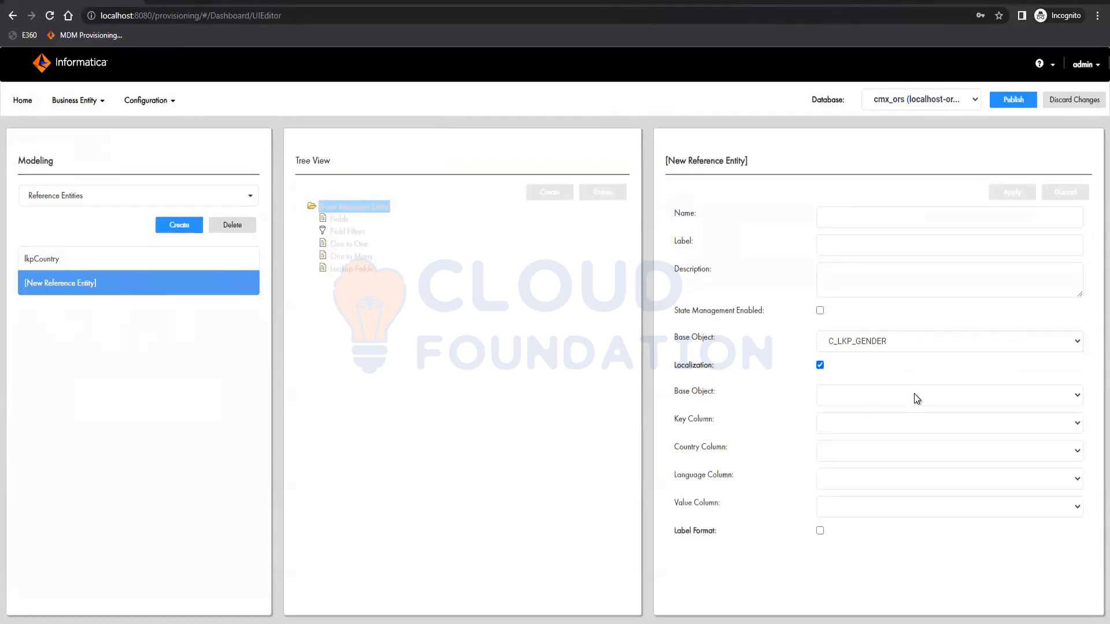
left_click(914, 394)
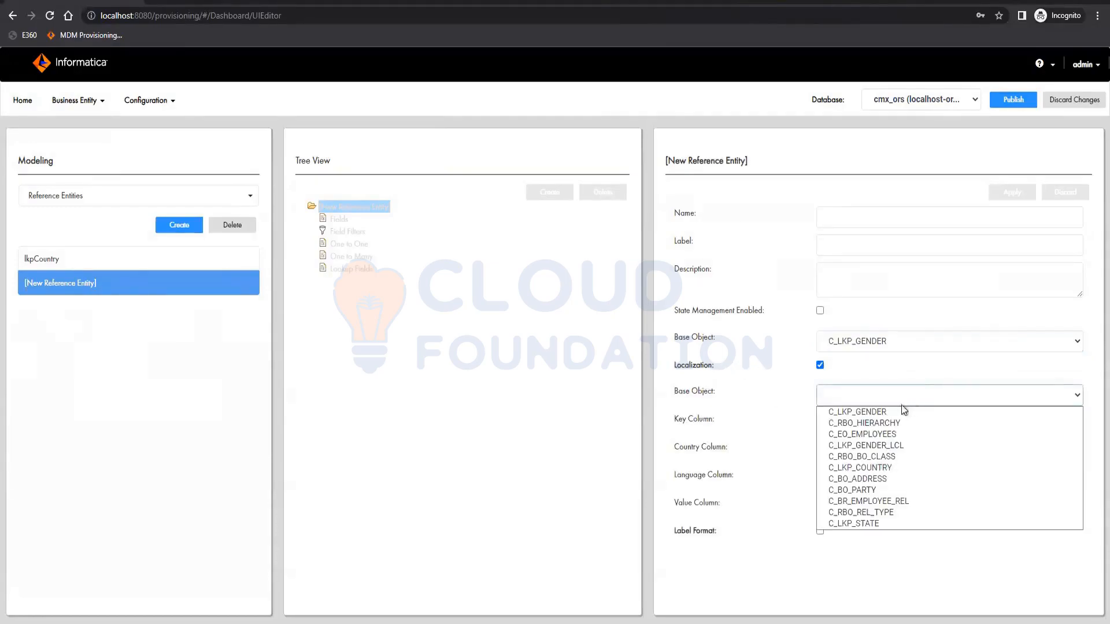
left_click(899, 446)
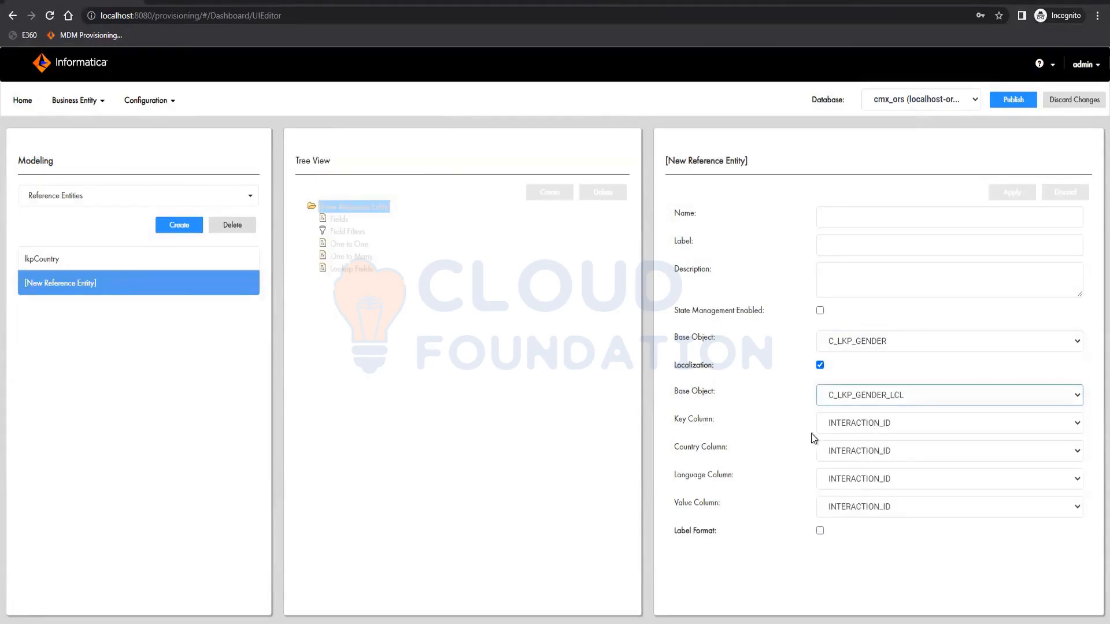
Map the localization columns: key to GENDER_CODE, country to COUNTRY, language to LANGUAGE_CODE and value to VALUE
left_click(919, 423)
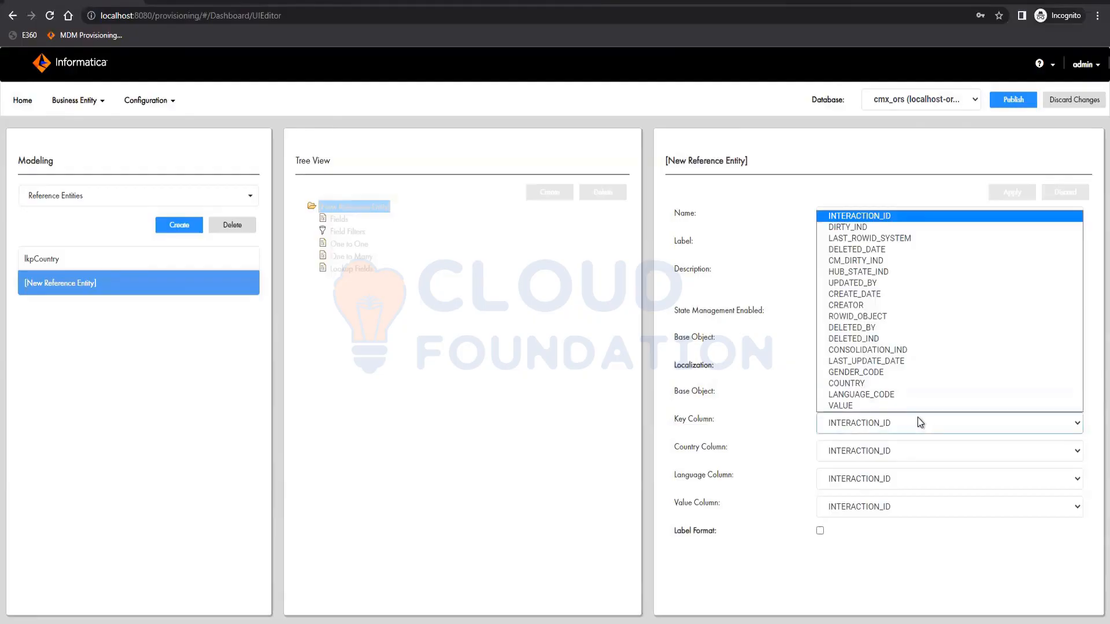
left_click(905, 374)
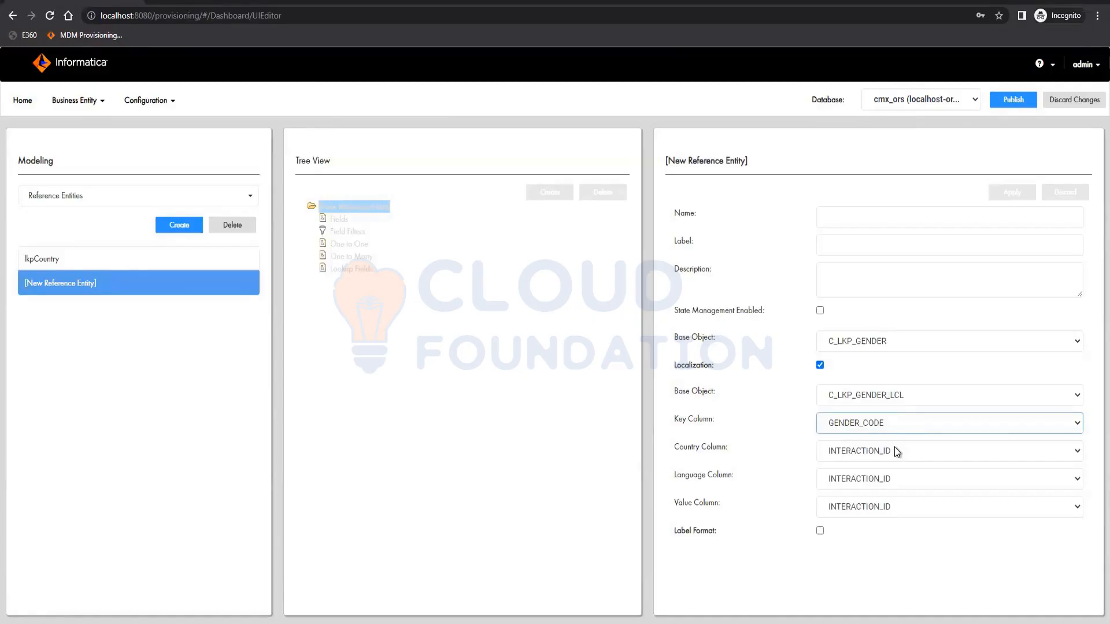
left_click(894, 447)
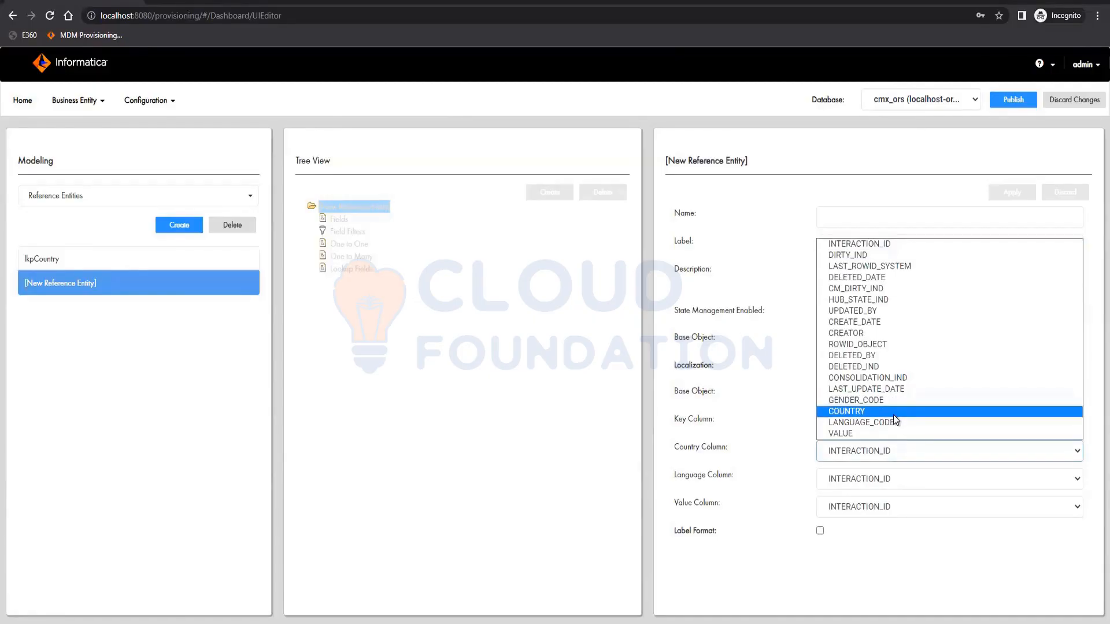
left_click(894, 413)
left_click(889, 476)
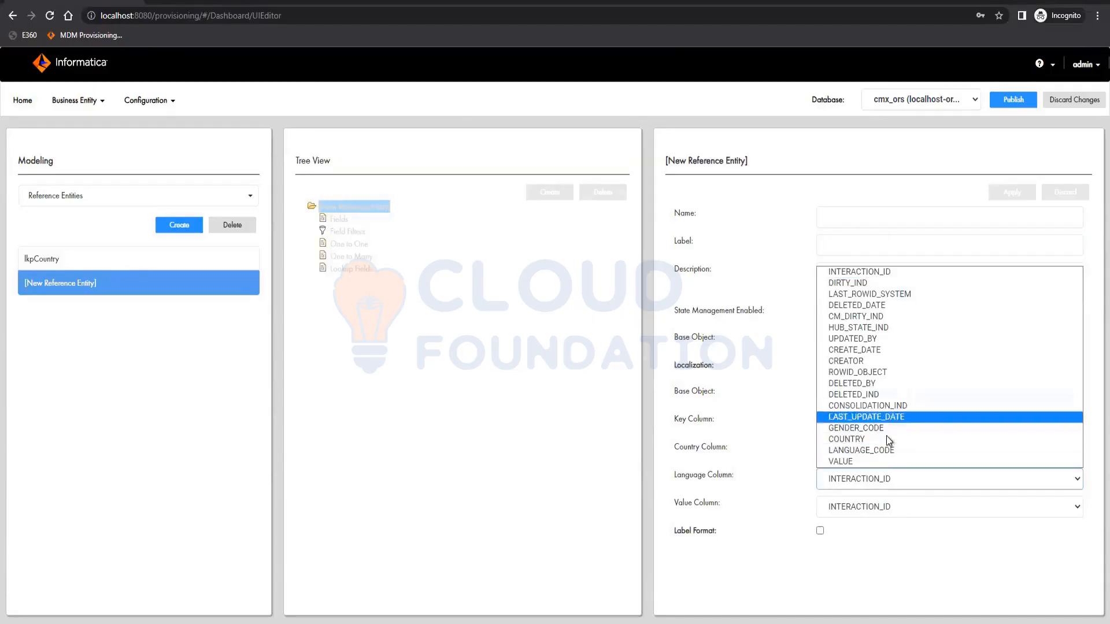
left_click(886, 449)
left_click(881, 504)
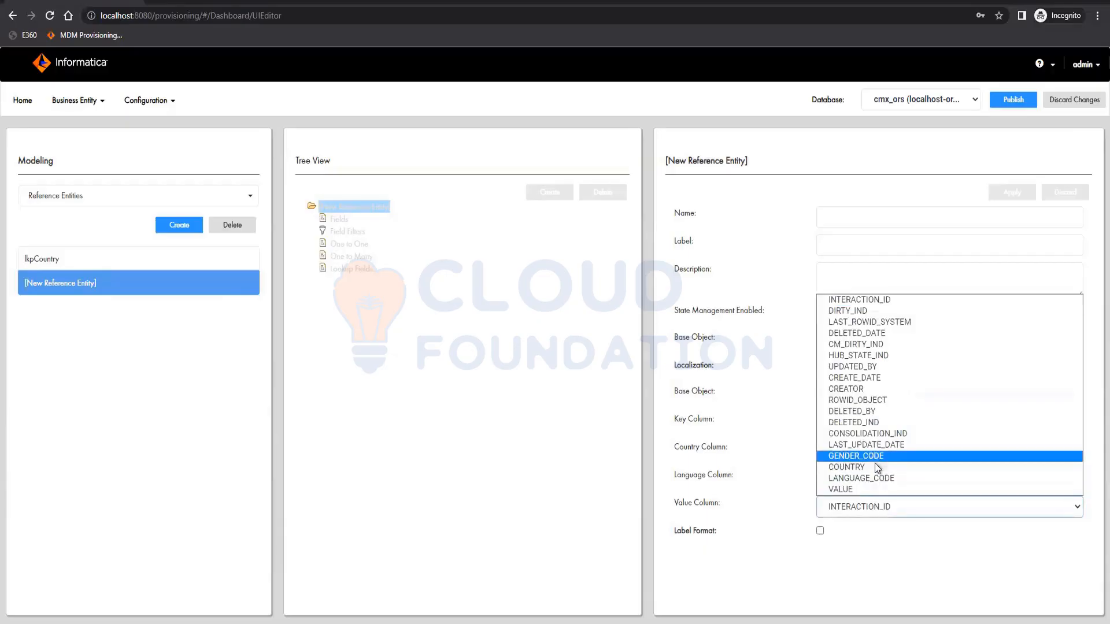
left_click(876, 489)
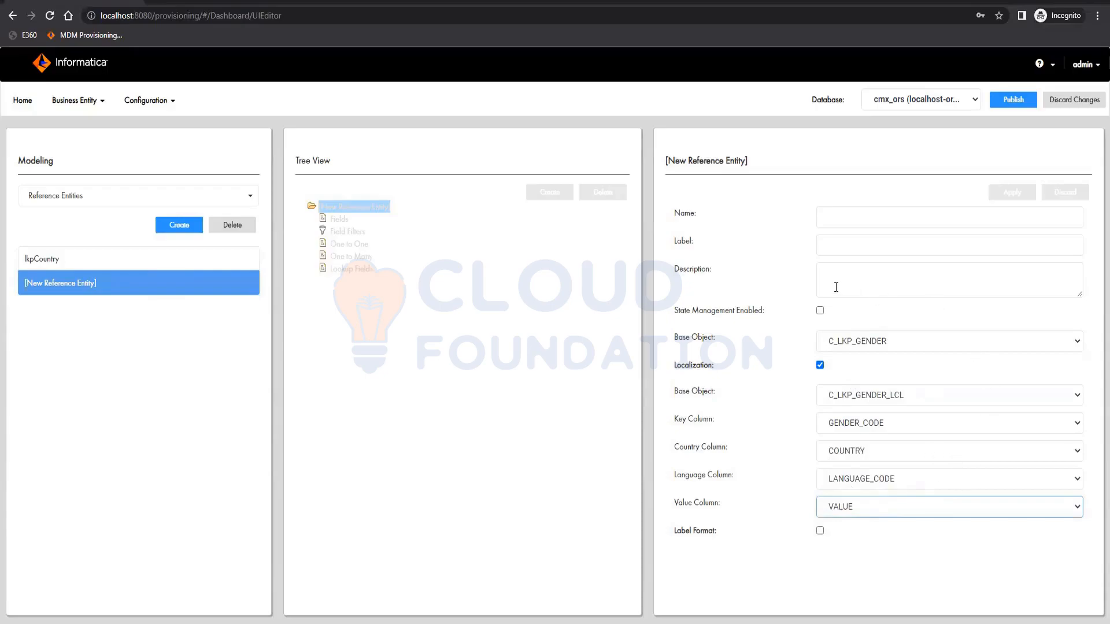
Name the new reference entity lkpGender and apply it
left_click(836, 222)
type("LKP")
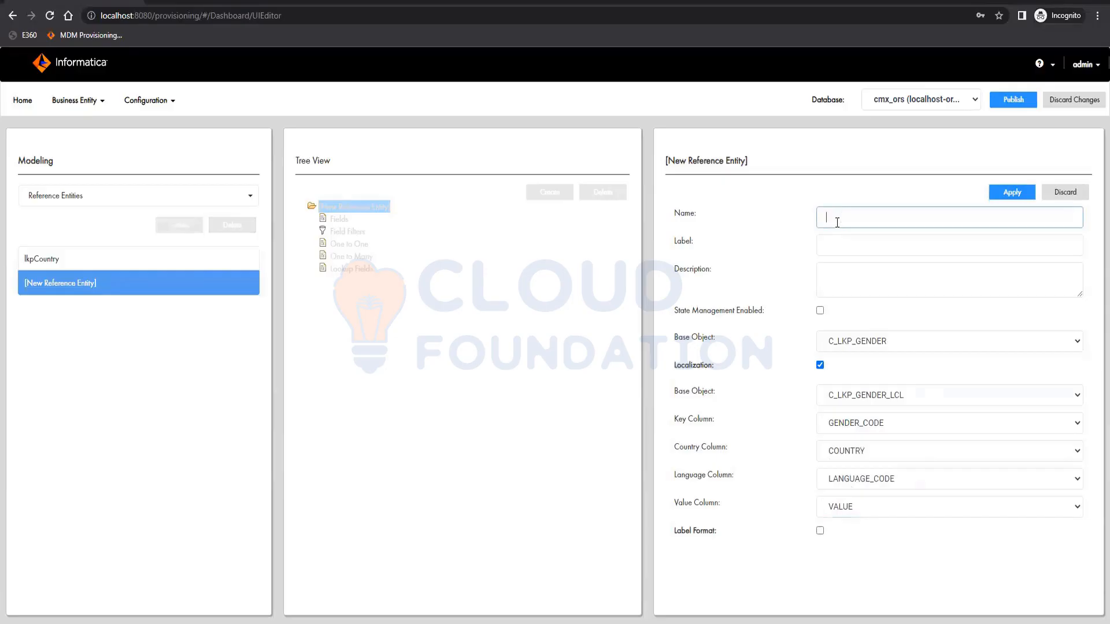
type("lkpGender")
left_click(1012, 193)
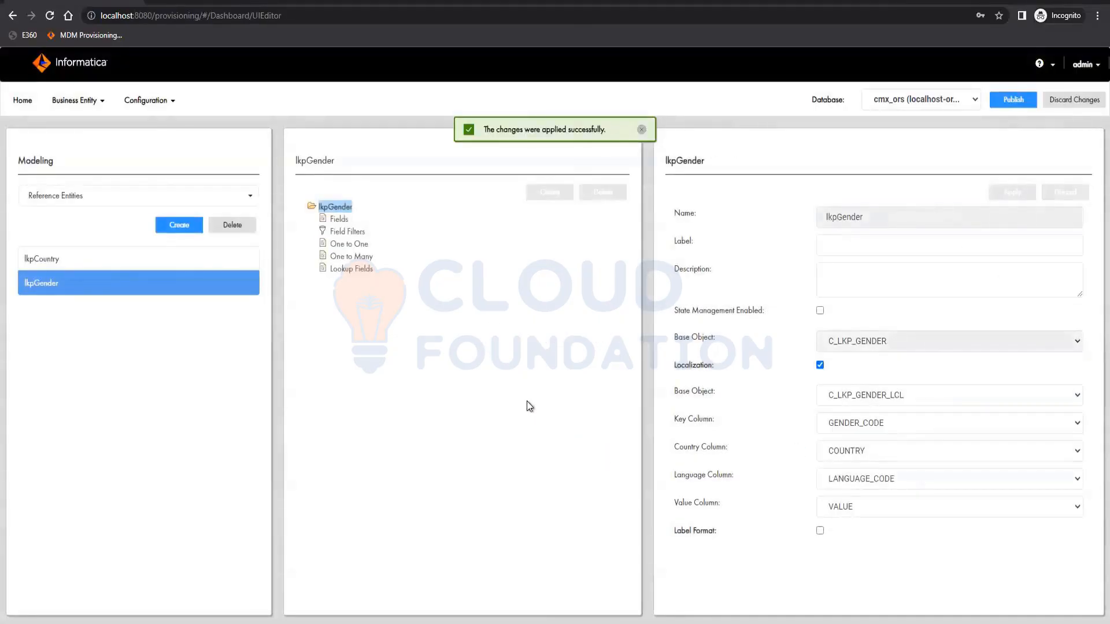
Add a new field to the lkpGender reference entity based on the column GENDER_CD
left_click(336, 220)
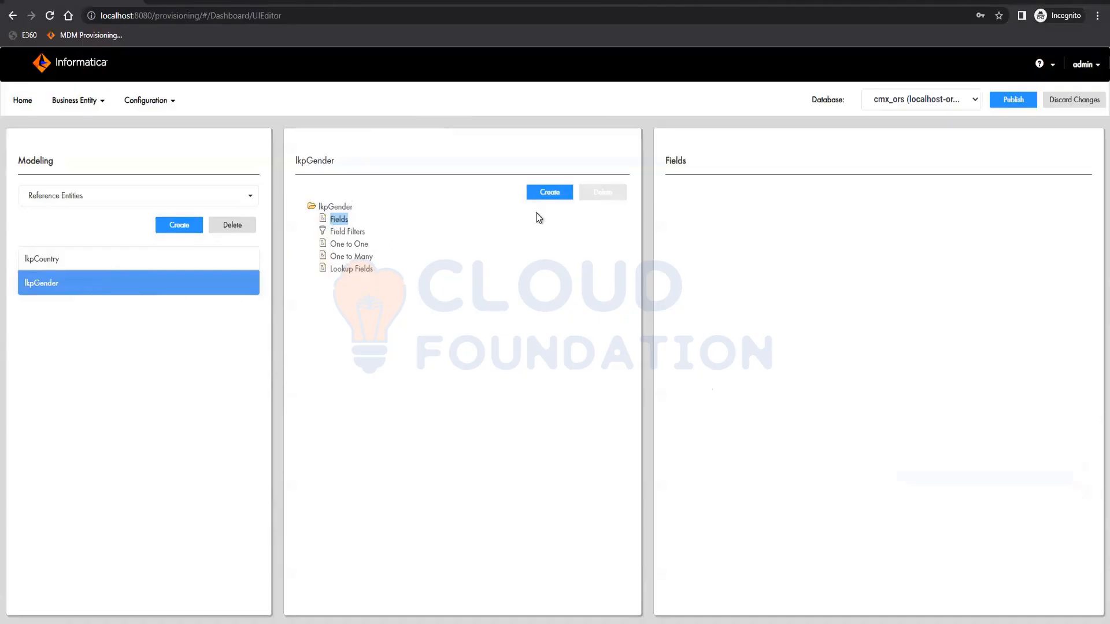
left_click(553, 196)
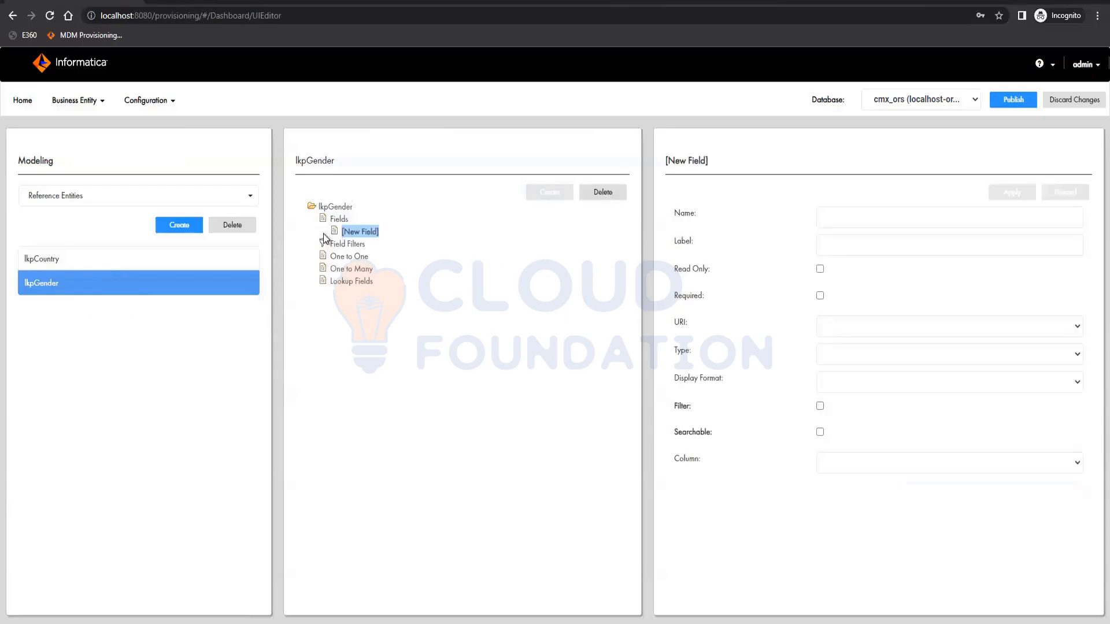
left_click(918, 471)
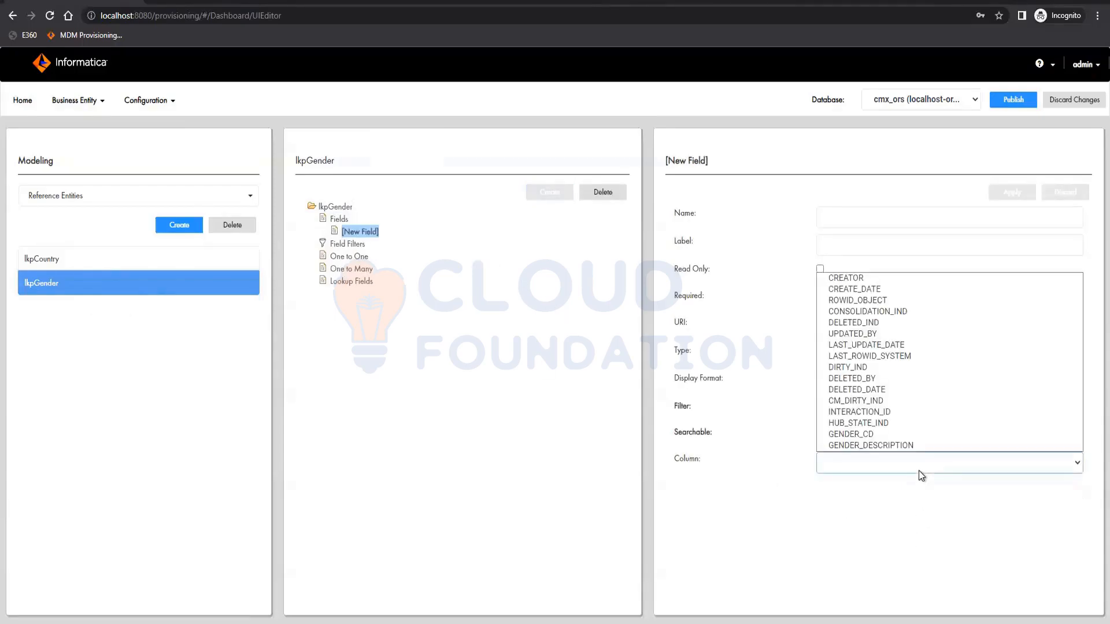
left_click(907, 435)
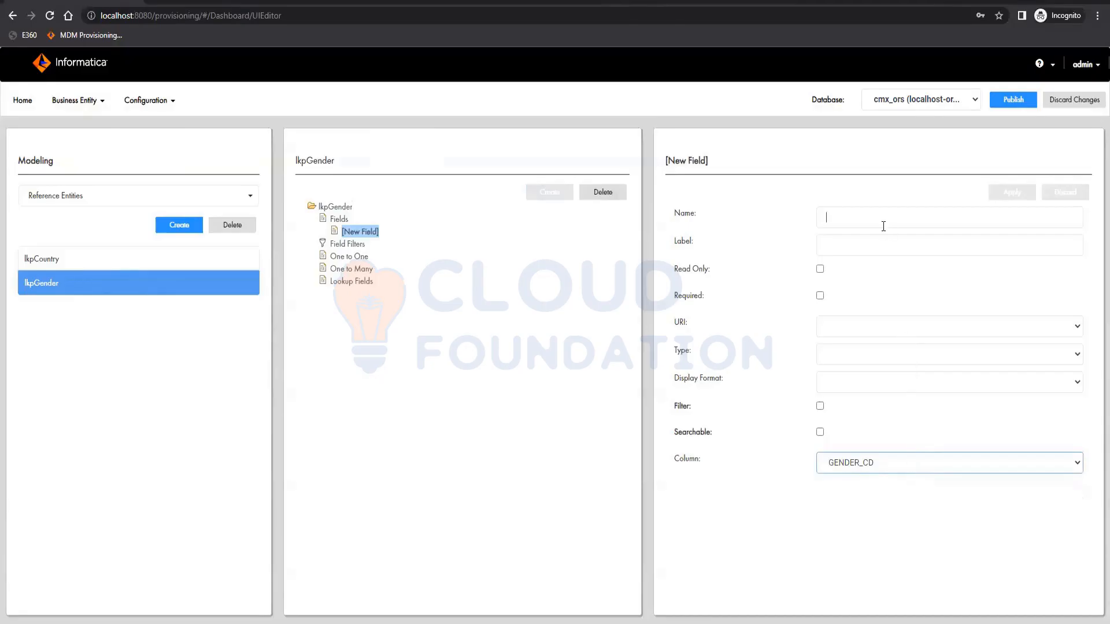
Name the field genderCD, label it "Gender Code" and apply it
type("gender")
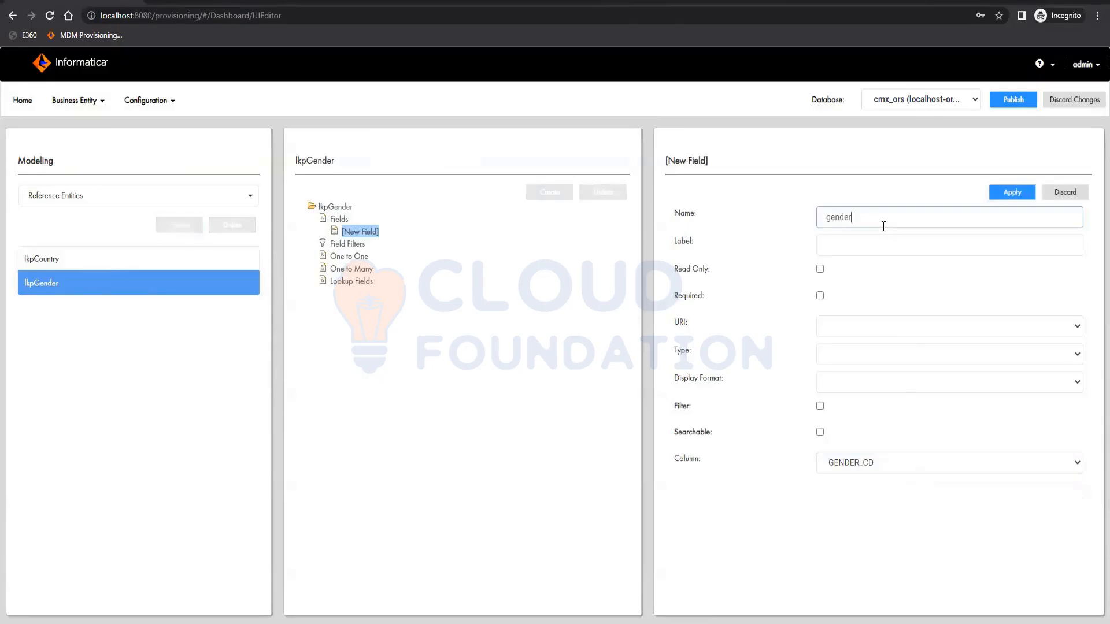
type("CD")
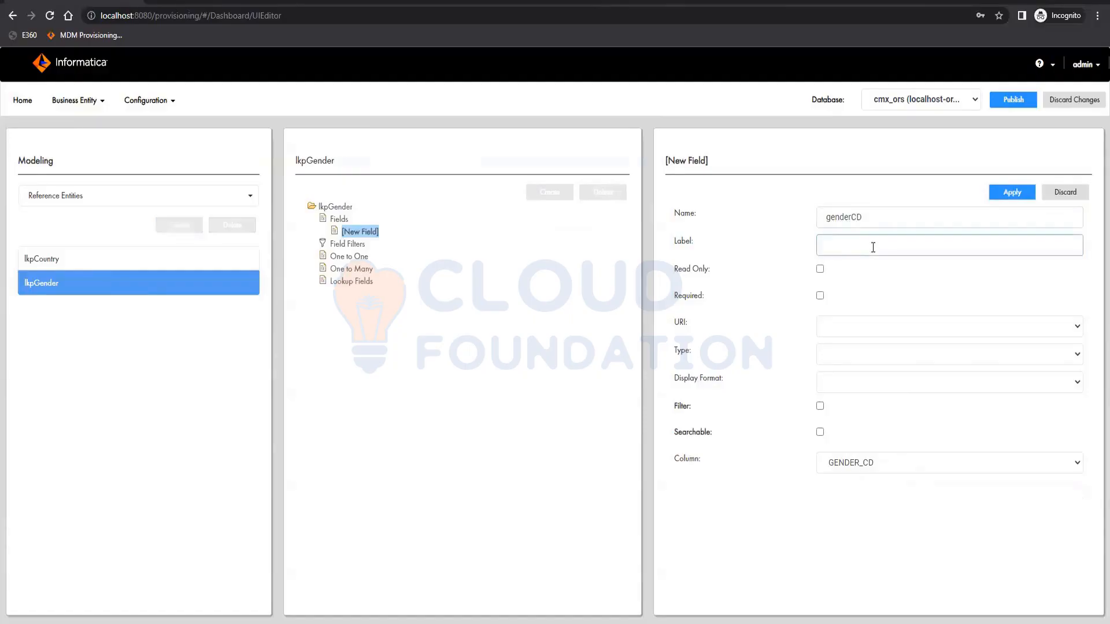
type("gender Code")
key("Delete")
type("G")
left_click(1011, 193)
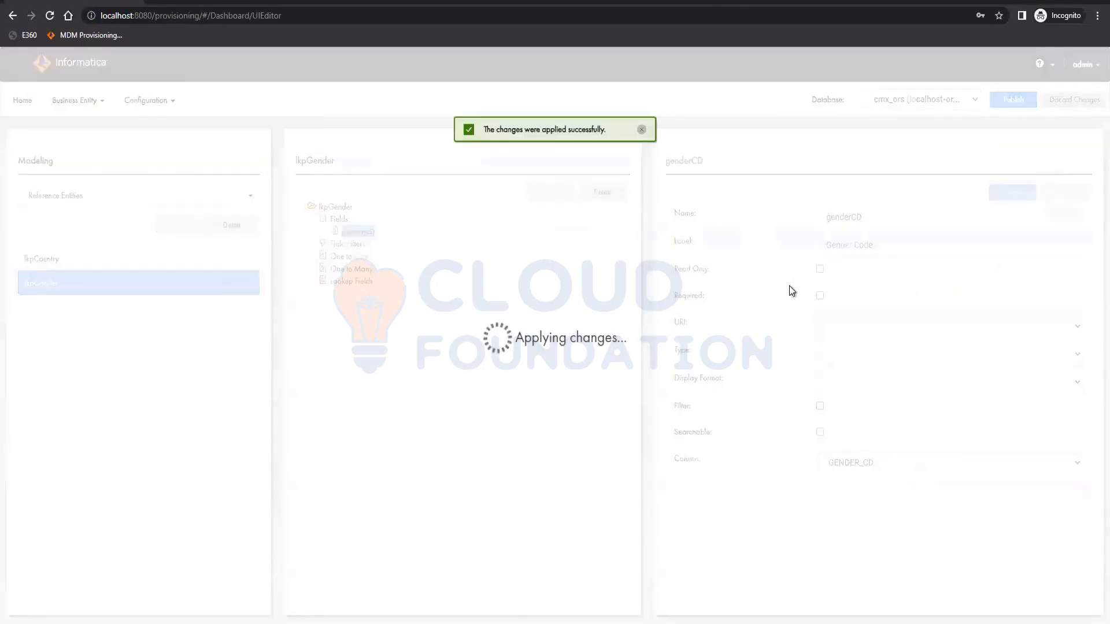
Add a second field to lkpGender based on the column GENDER_DESCRIPTION
left_click(339, 219)
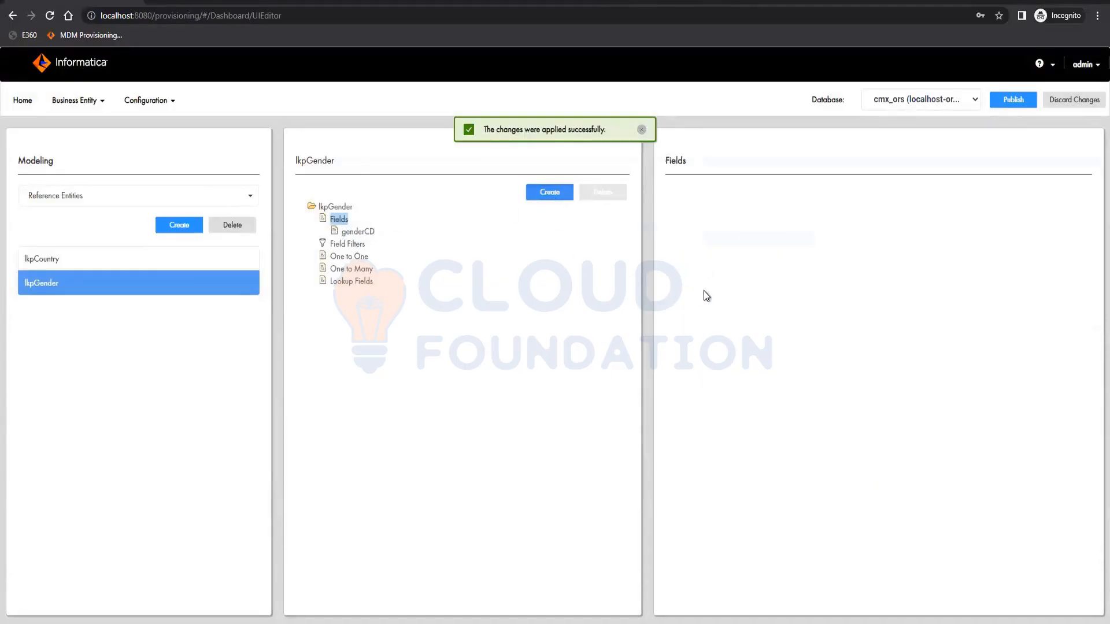
left_click(549, 192)
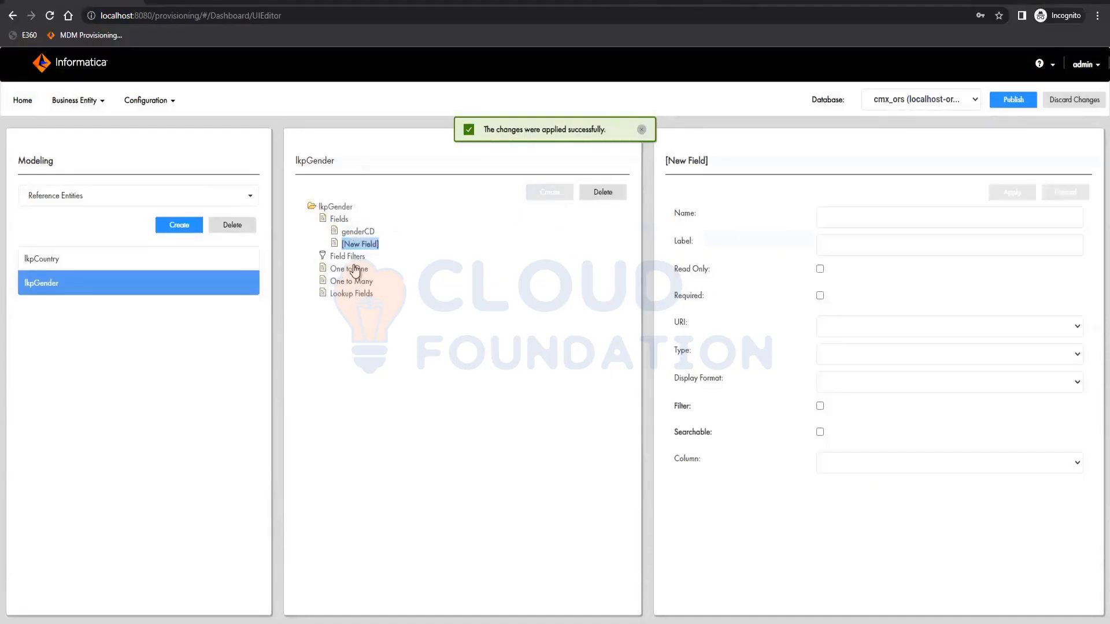
left_click(878, 466)
left_click(879, 450)
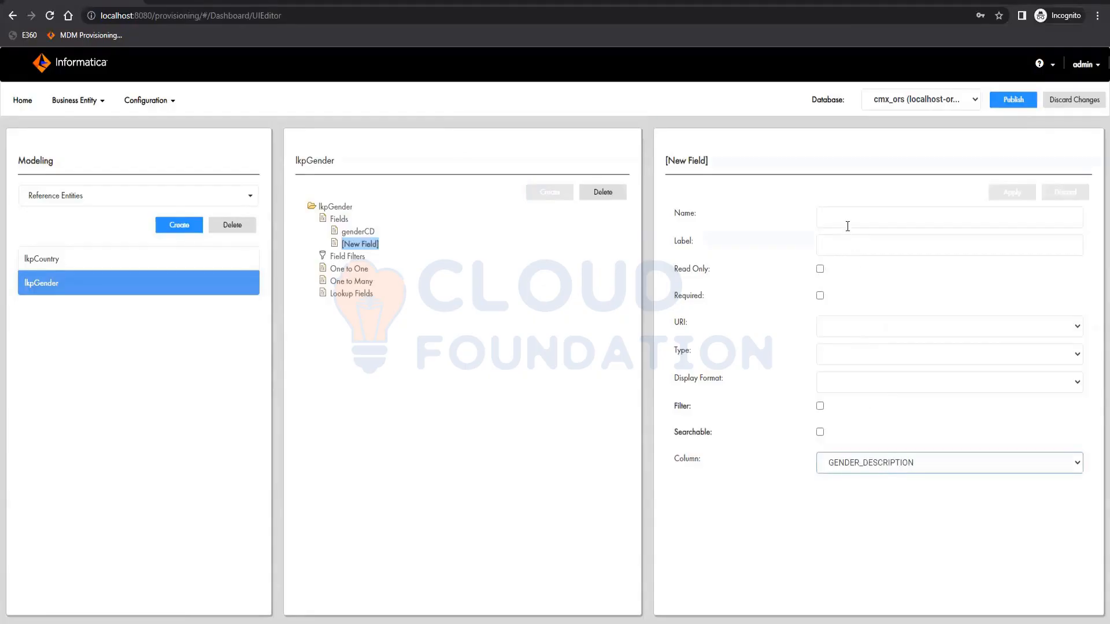
Name the second field genderDescription and label it "Gender Description"
left_click(847, 226)
type("gender")
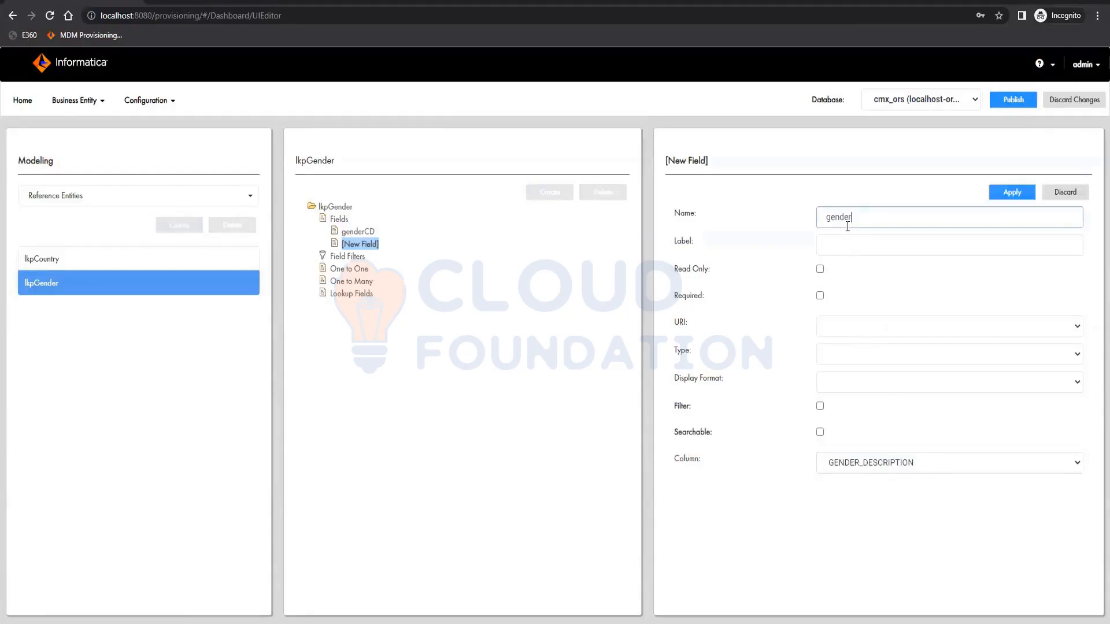
type("Description")
key("Tab")
type("Ge")
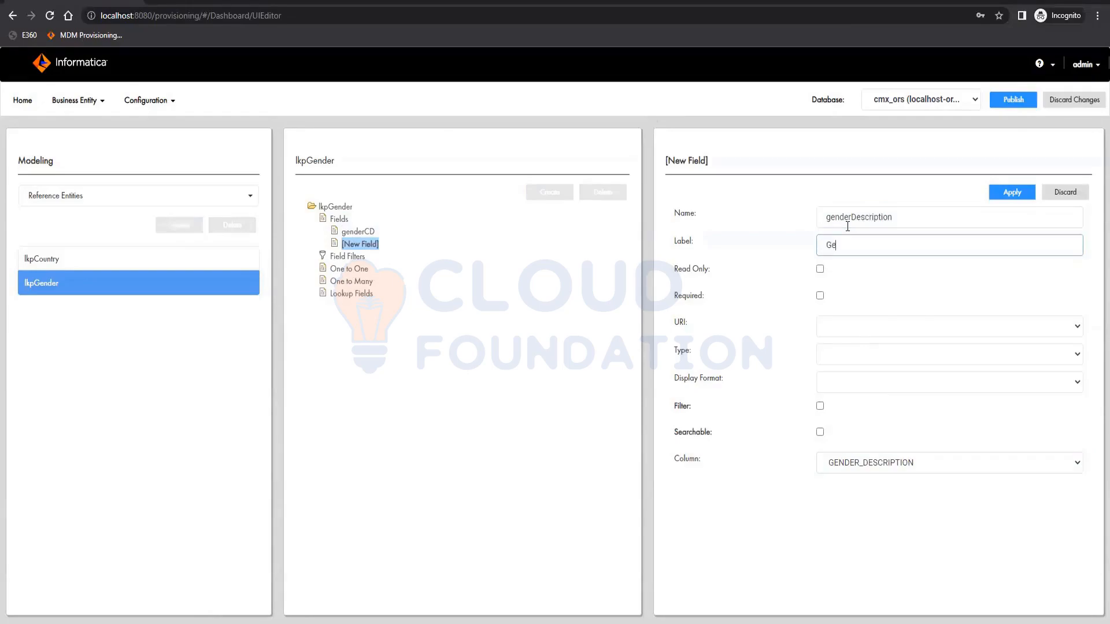
type("nder Description")
Set the genderDescription field's URI to commonj.sdo and review the data types it offers
left_click(835, 326)
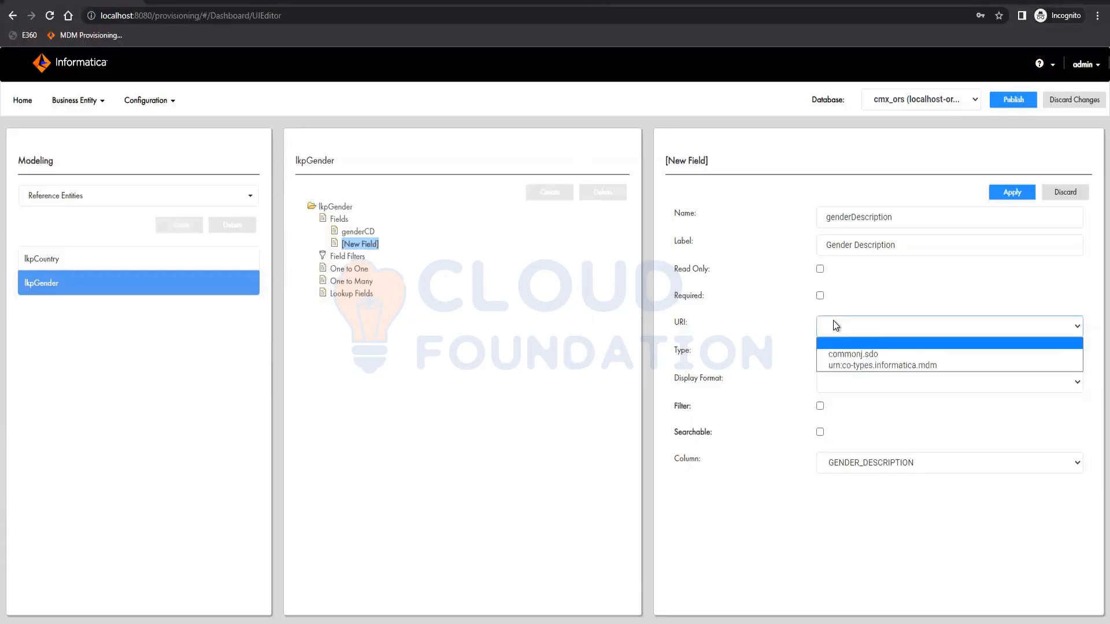
left_click(848, 356)
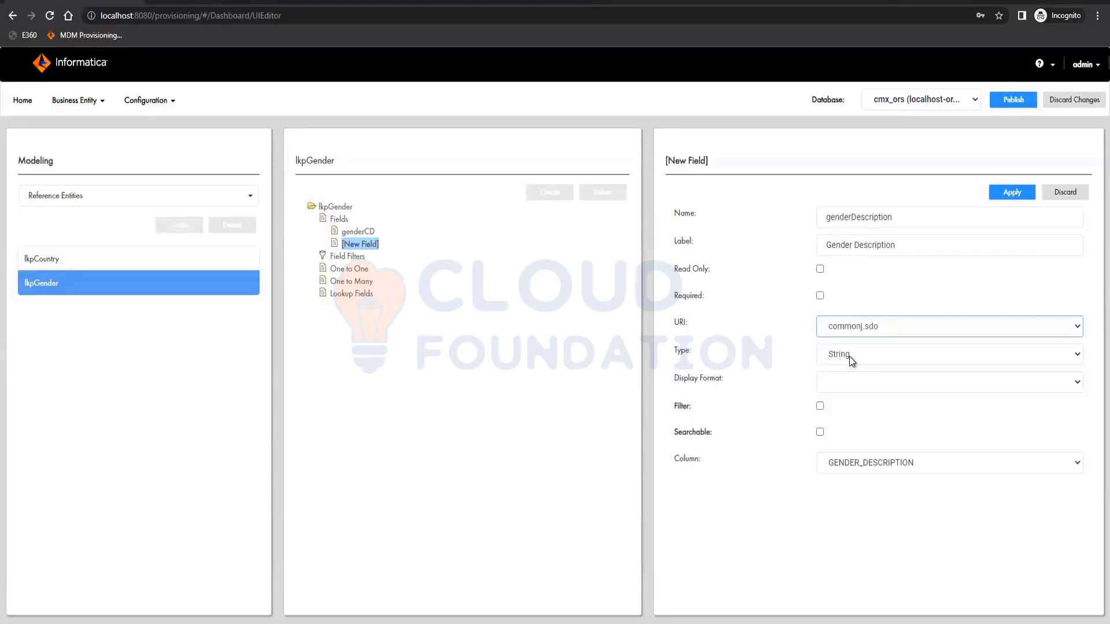
left_click(849, 356)
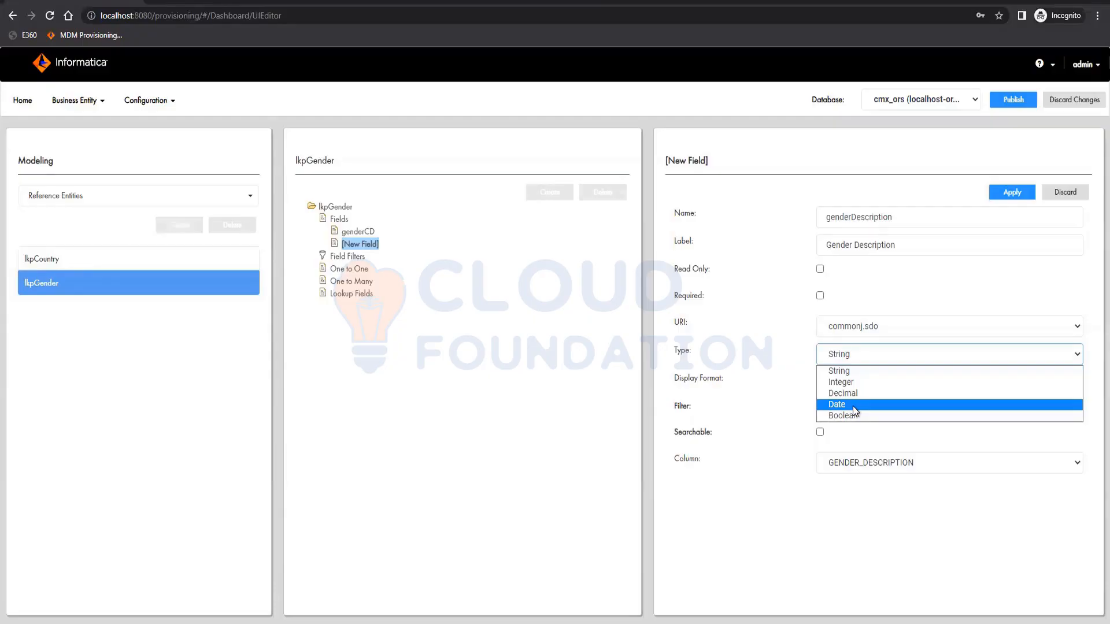
Try the URI urn:co-types.informatica.mdm, review its data types, and clear the field's URI again
left_click(901, 330)
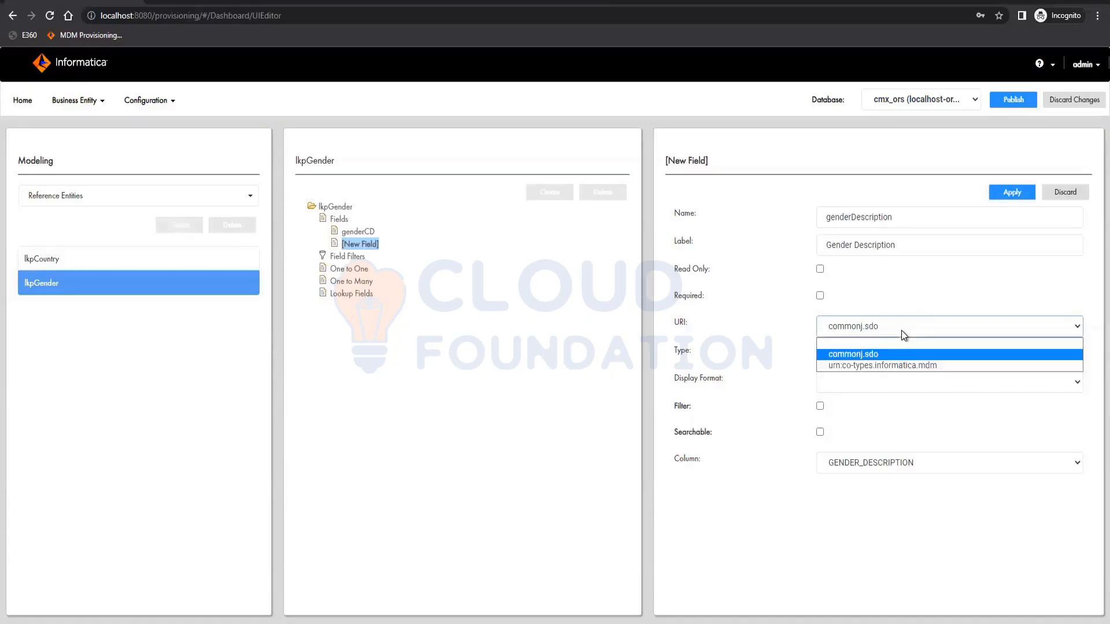
left_click(862, 366)
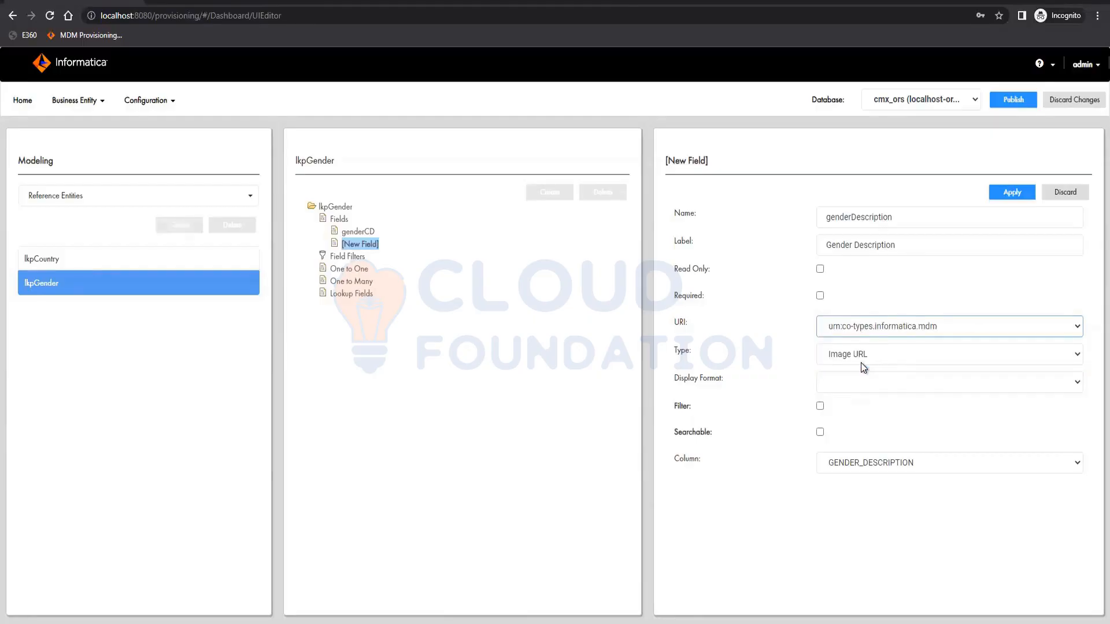
left_click(879, 360)
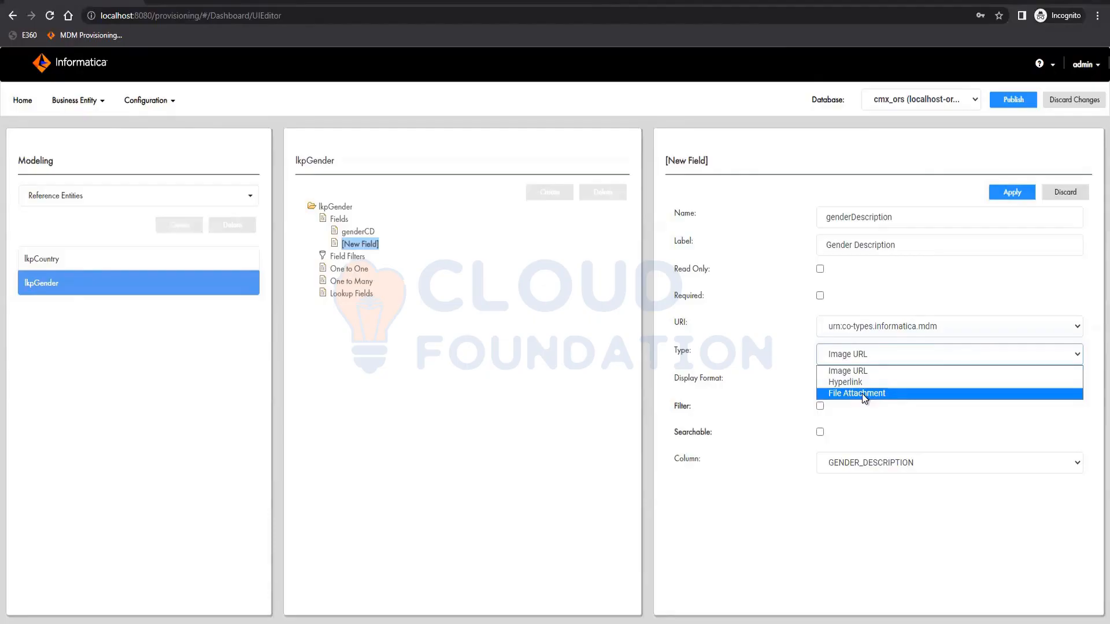
left_click(873, 360)
left_click(874, 363)
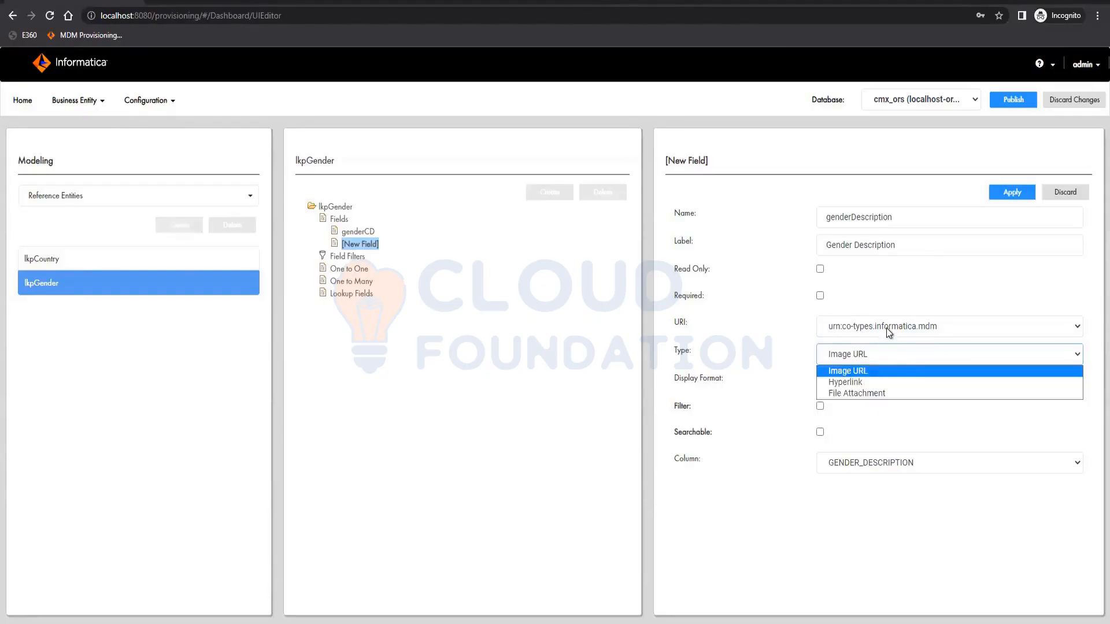
left_click(886, 328)
left_click(877, 345)
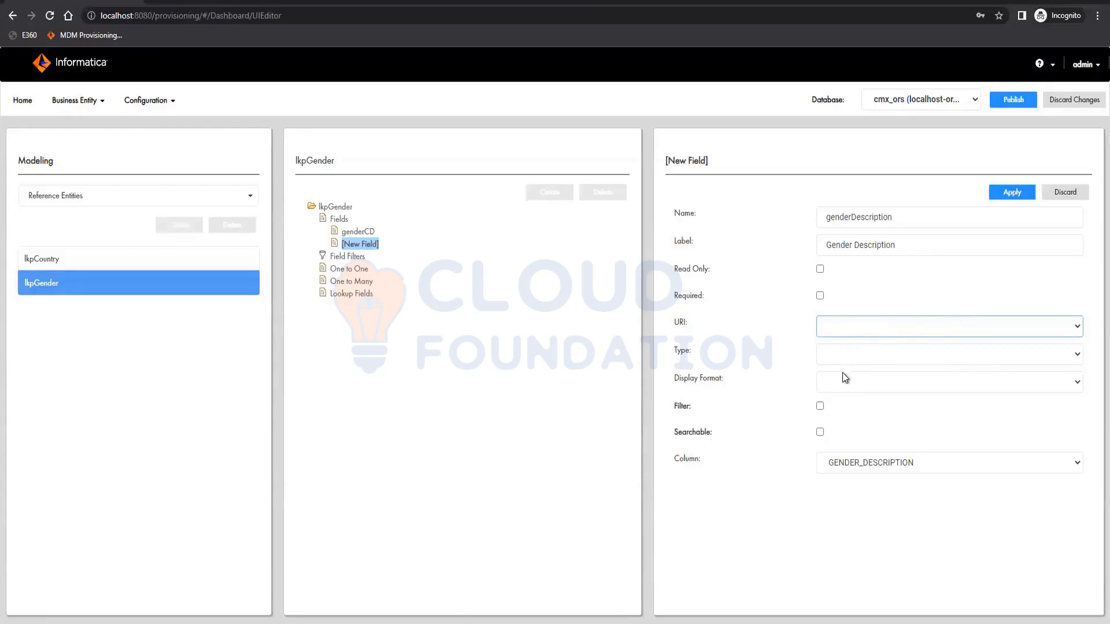
Try a filter on genderDescription with the operator In and the value Male, and disable the filter again
left_click(820, 407)
left_click(868, 444)
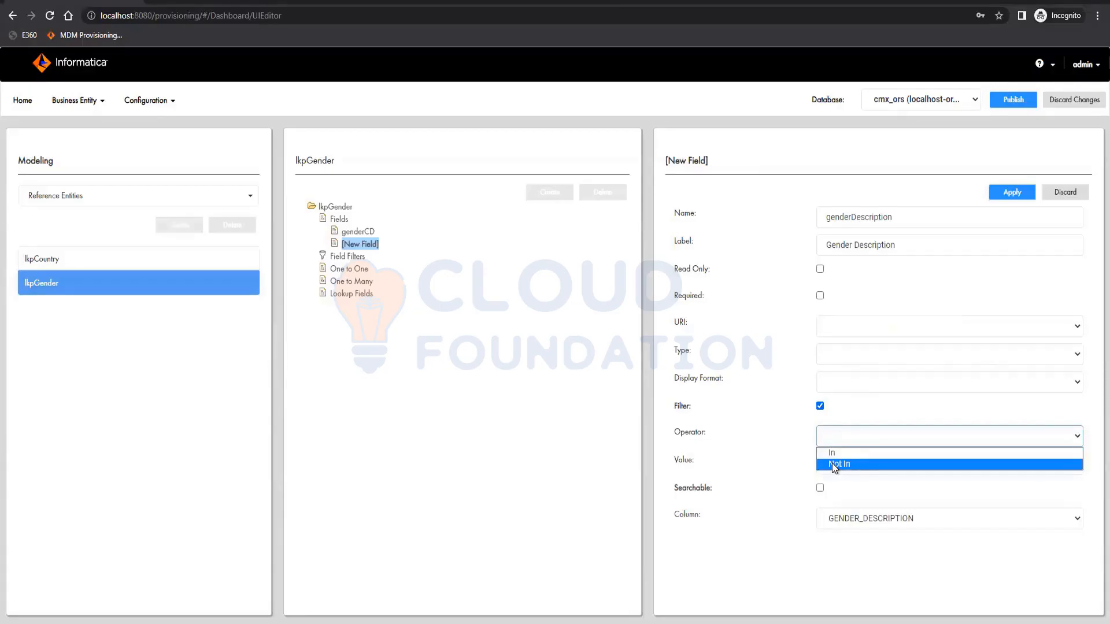
left_click(841, 453)
left_click(834, 463)
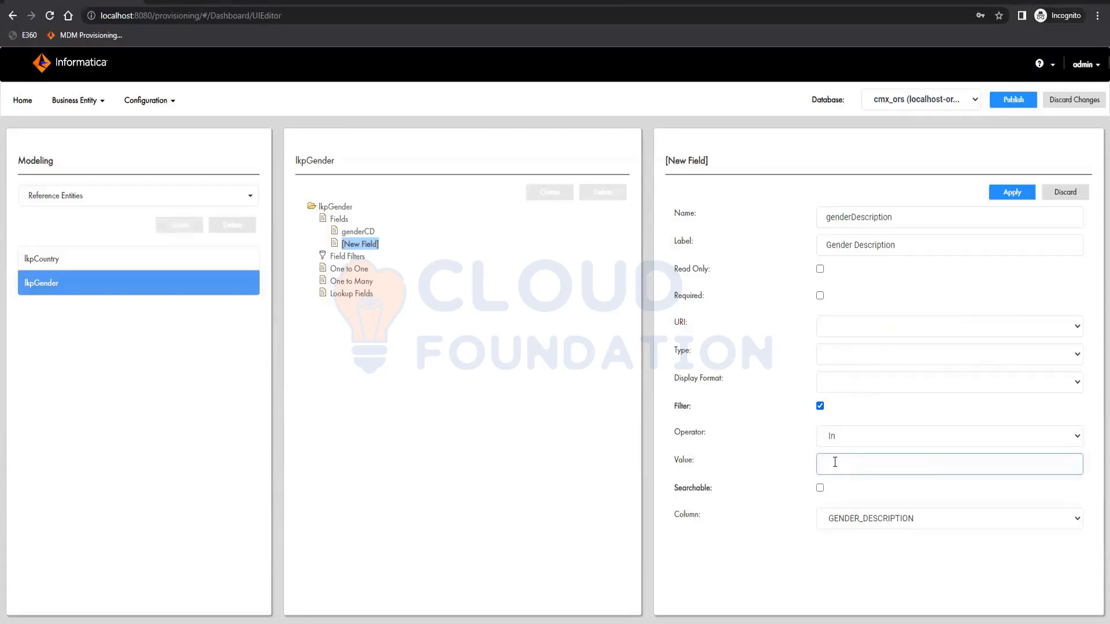
type("Male")
left_click(773, 442)
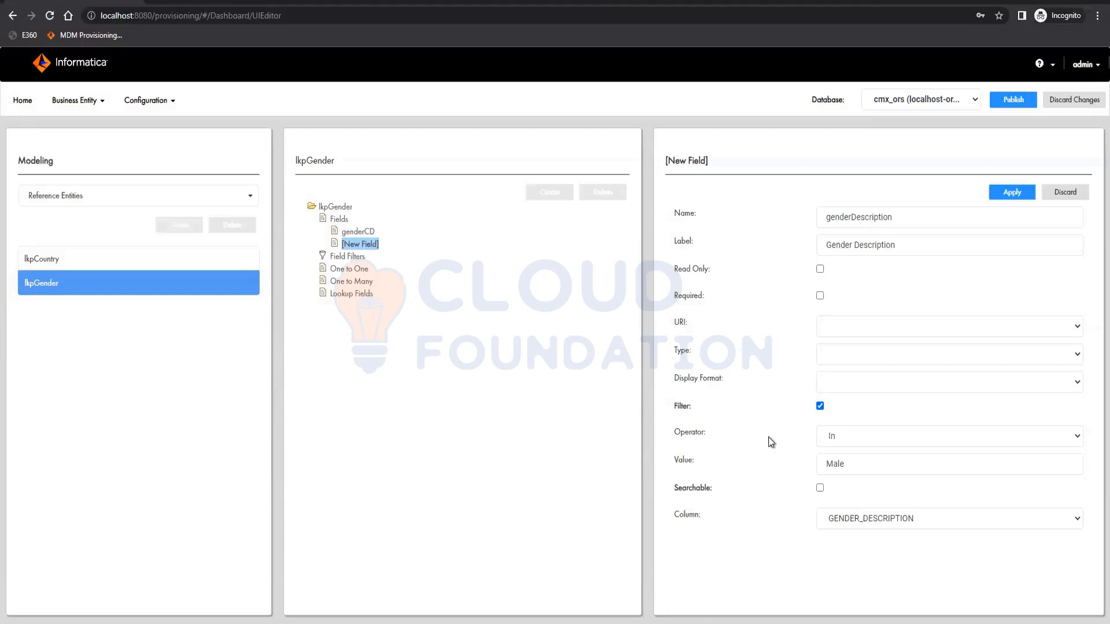
left_click(819, 405)
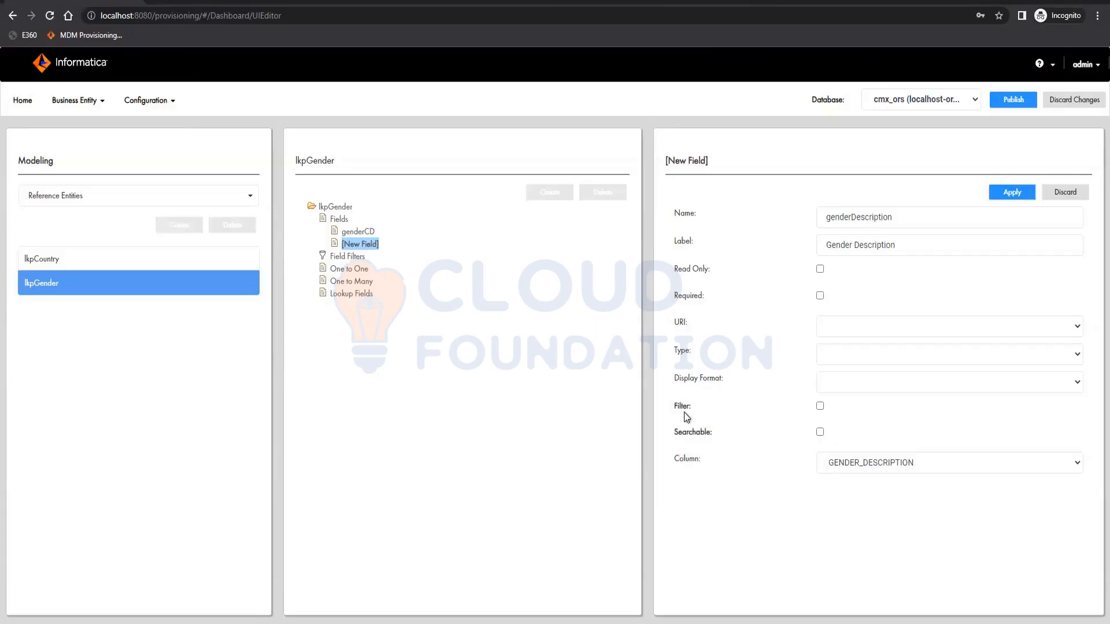
Try making genderDescription searchable with the text_general analyzer and filterable, and turn these search options off again
left_click(820, 432)
scroll(751, 441, "down", 2)
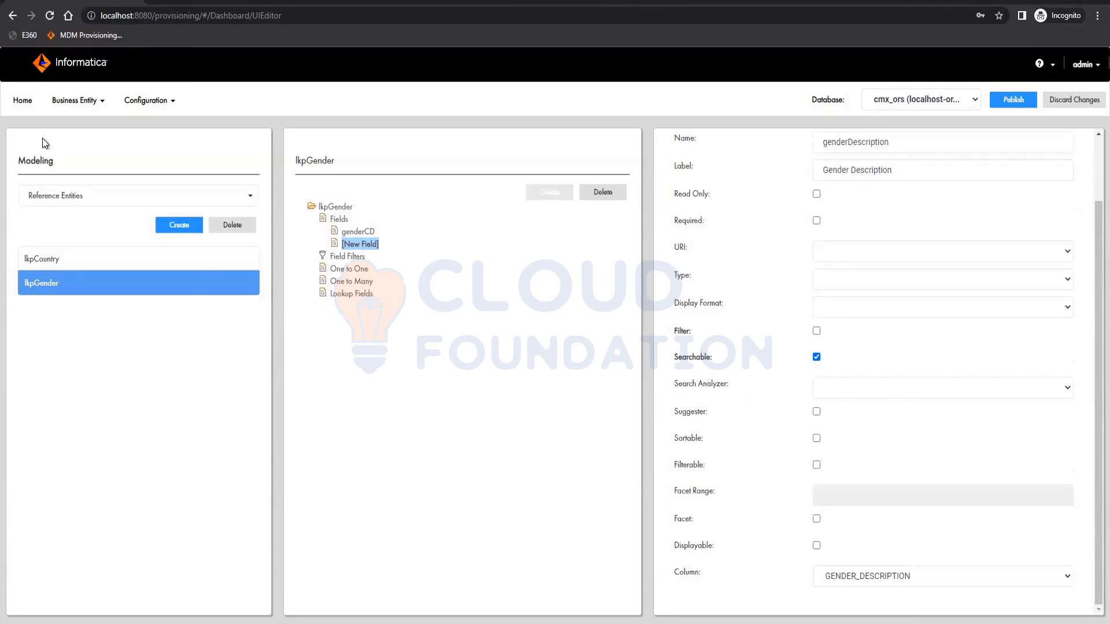
left_click(904, 393)
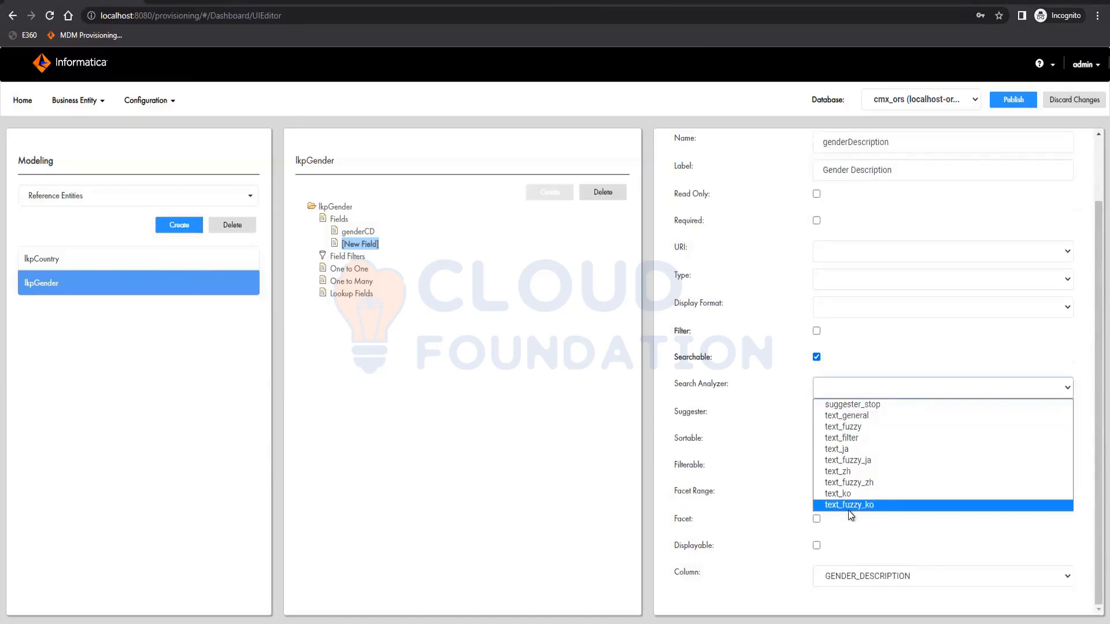
left_click(871, 416)
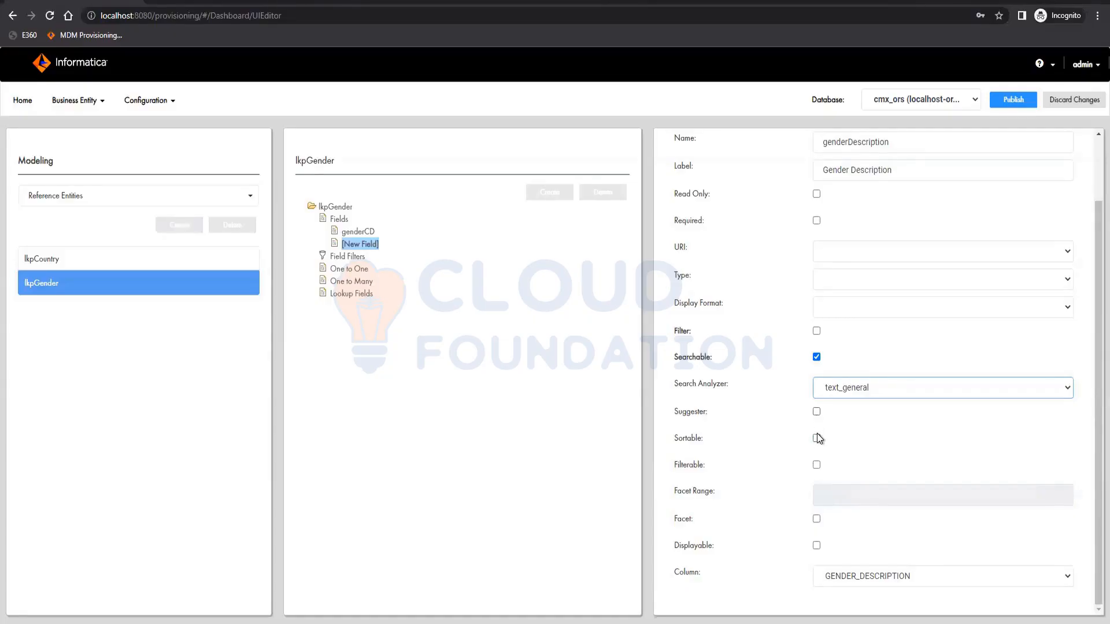
left_click(817, 464)
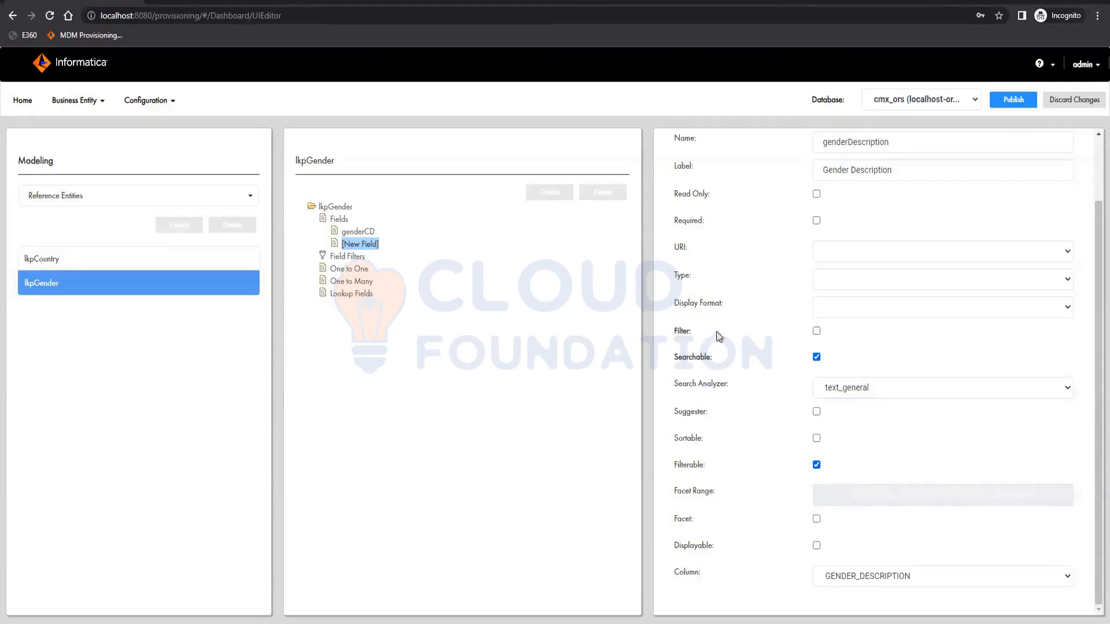
left_click(816, 465)
left_click(815, 356)
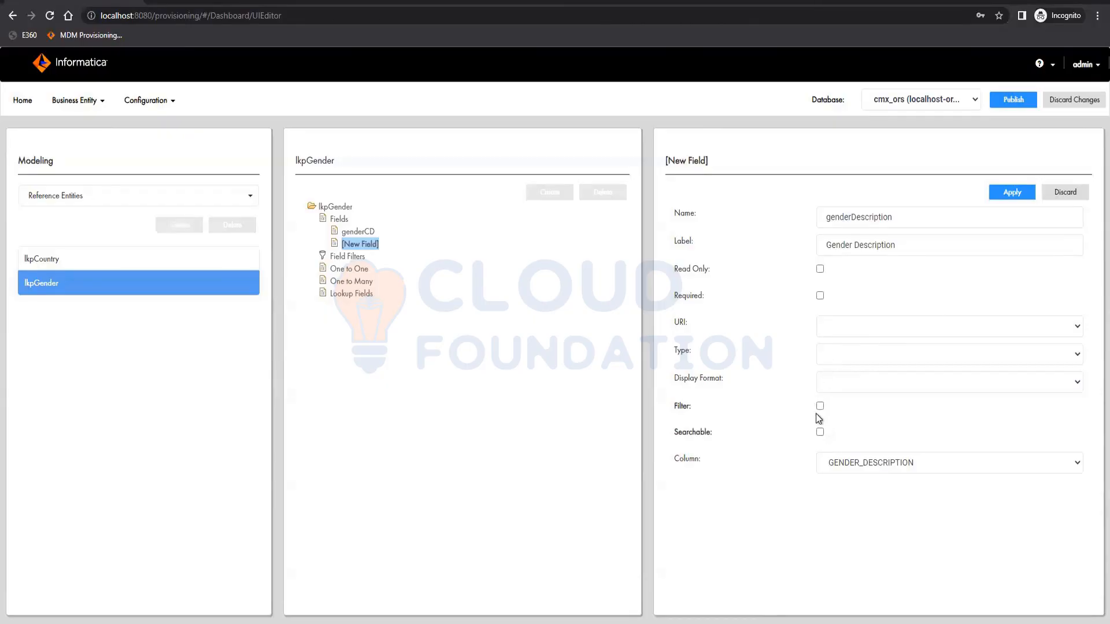
Apply the genderDescription field and publish the changes to the database
left_click(1008, 191)
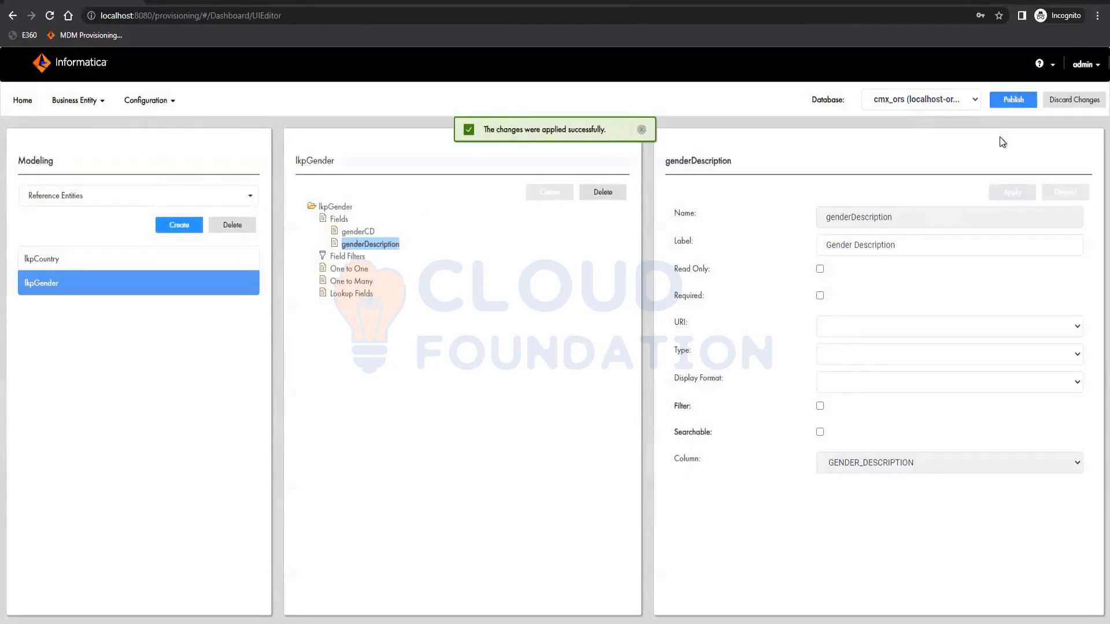
left_click(1012, 100)
left_click(573, 229)
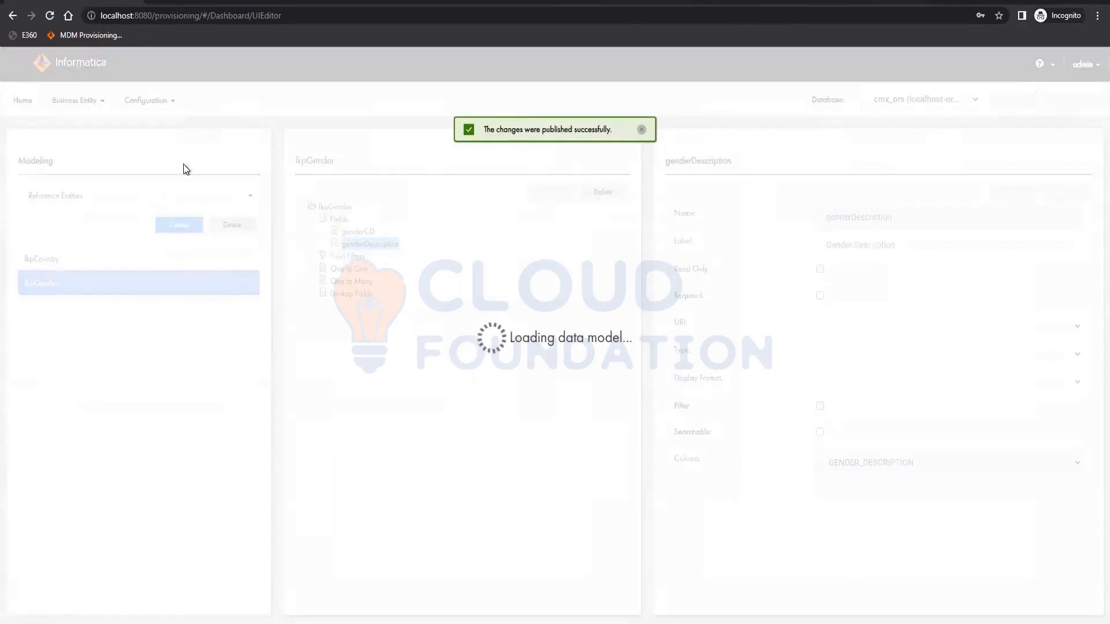
Reopen the reference entities in business entity modeling and examine the complete list of fields in lkpGender
left_click(71, 101)
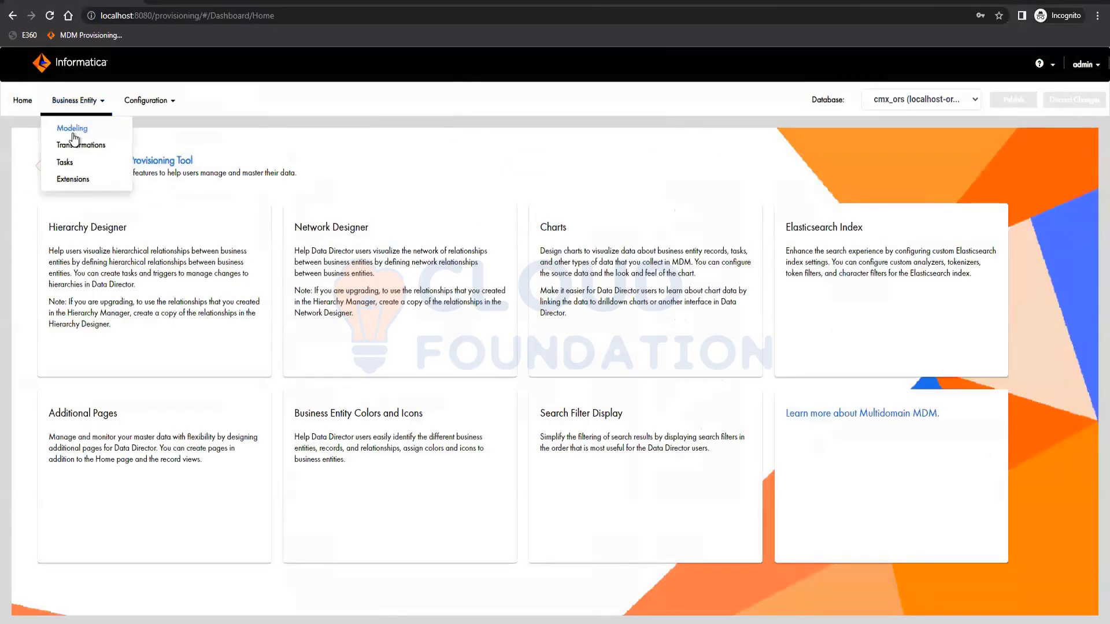
left_click(90, 224)
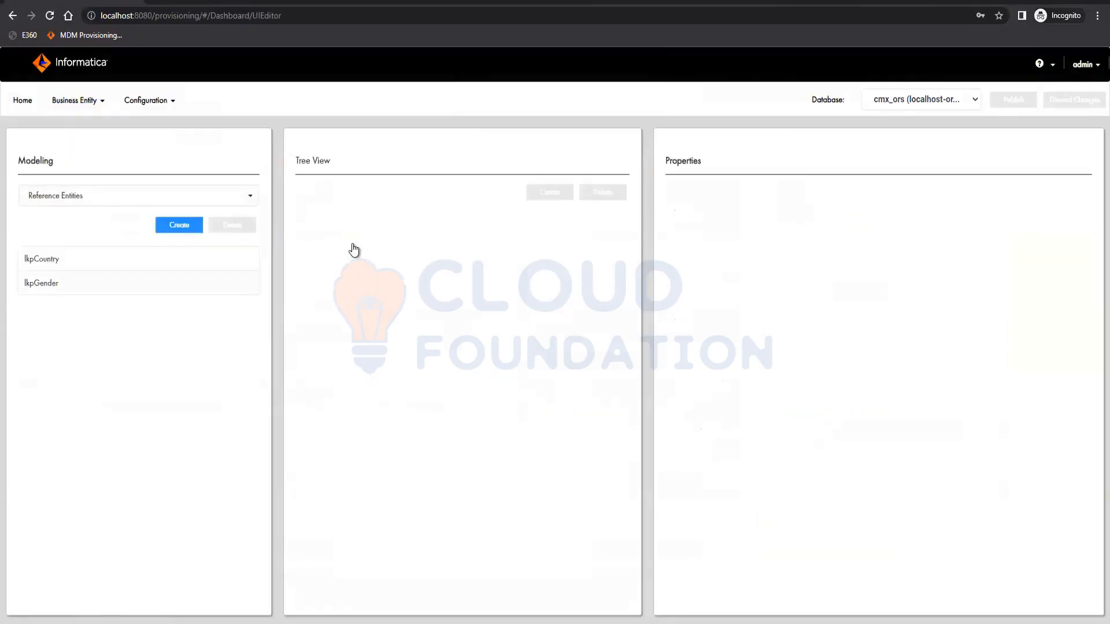
left_click(338, 220)
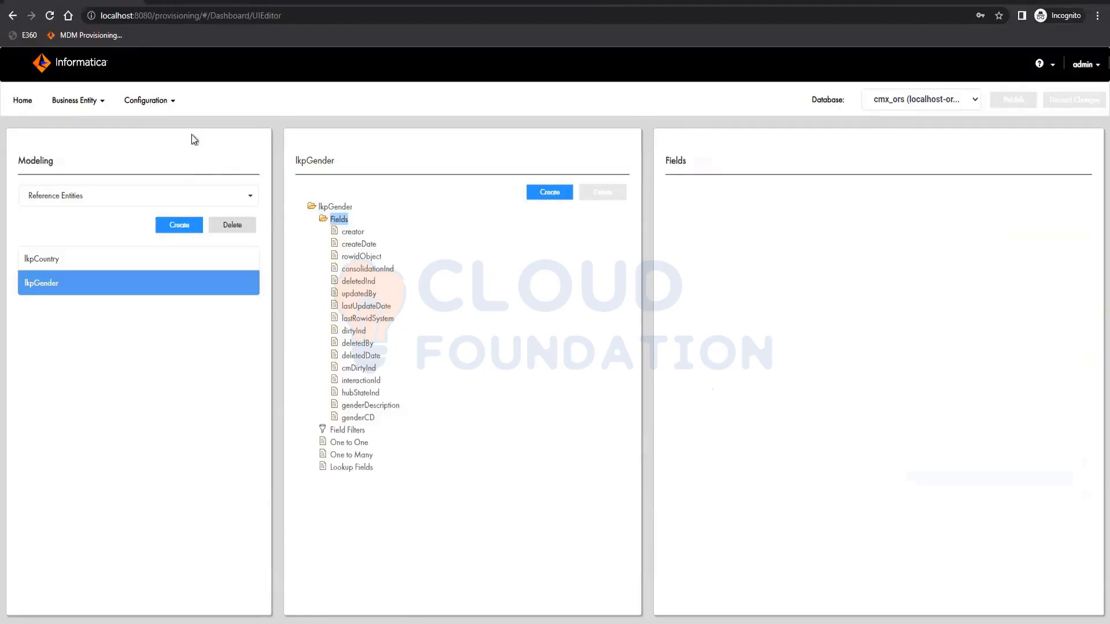
Review which types of entities and views can be modeled besides reference entities
left_click(251, 196)
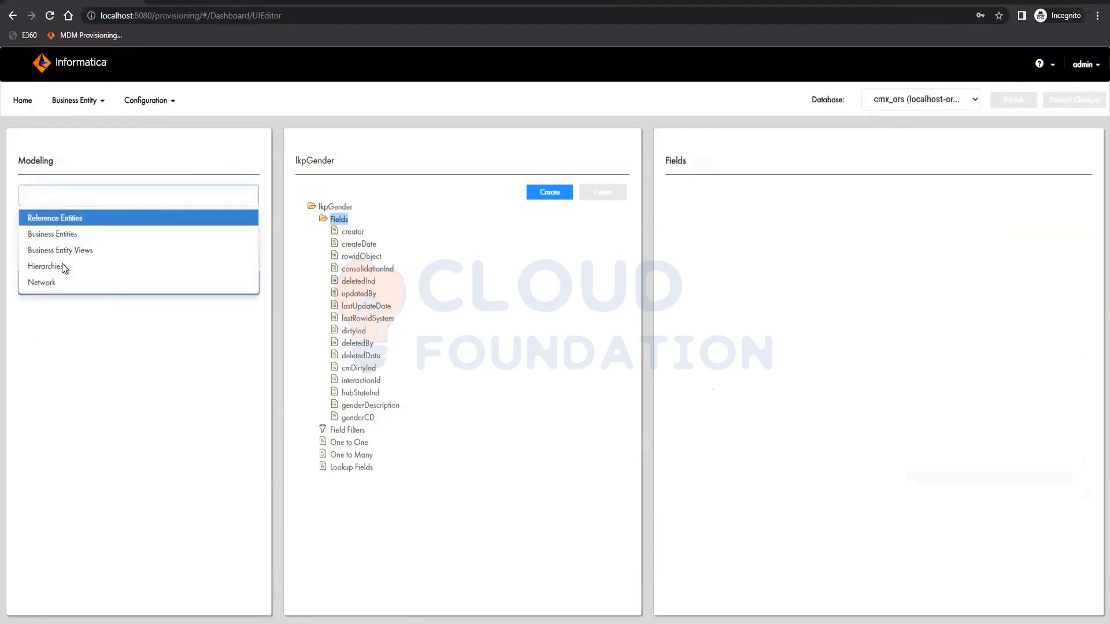
left_click(235, 370)
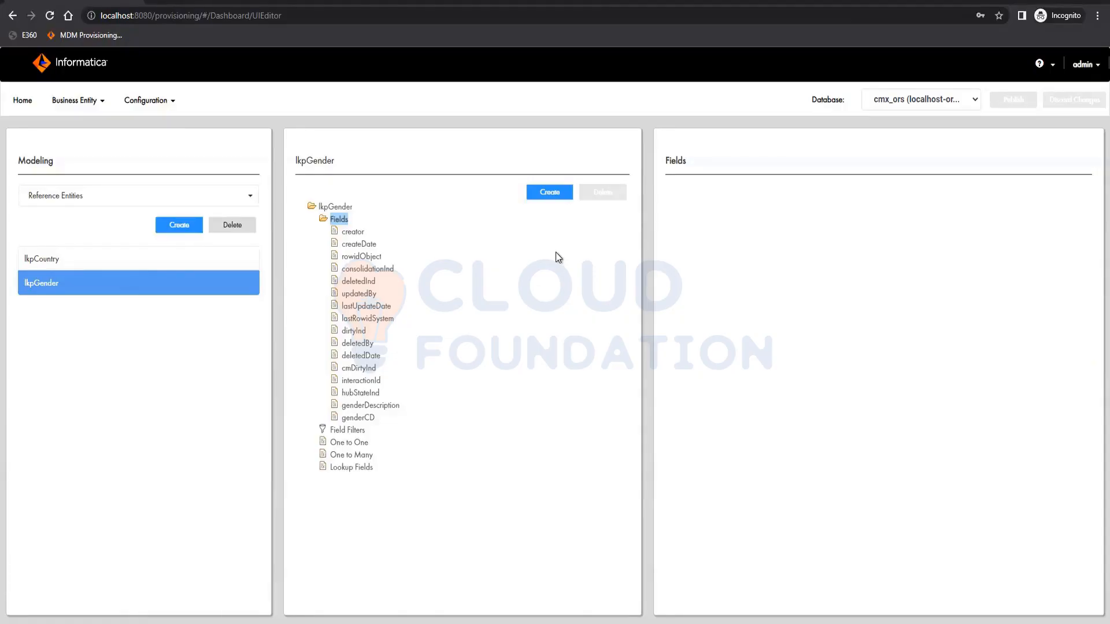
left_click(108, 197)
Inspect the lkpCountry reference entity's one-to-many child lkpState, including its base object, constraint and own One to Many node
left_click(54, 267)
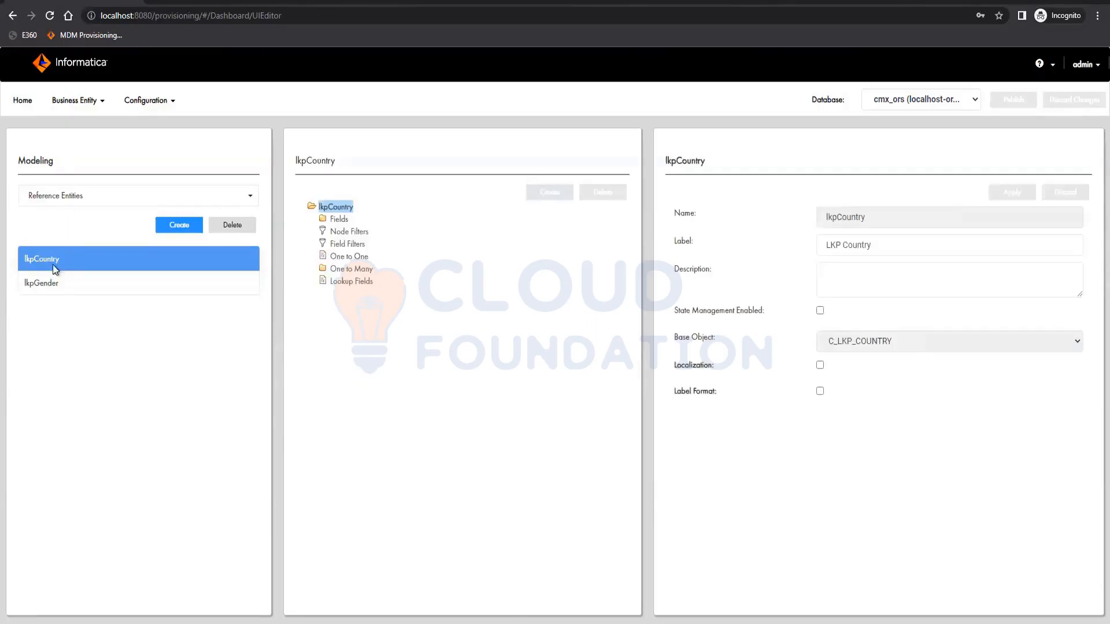
left_click(351, 269)
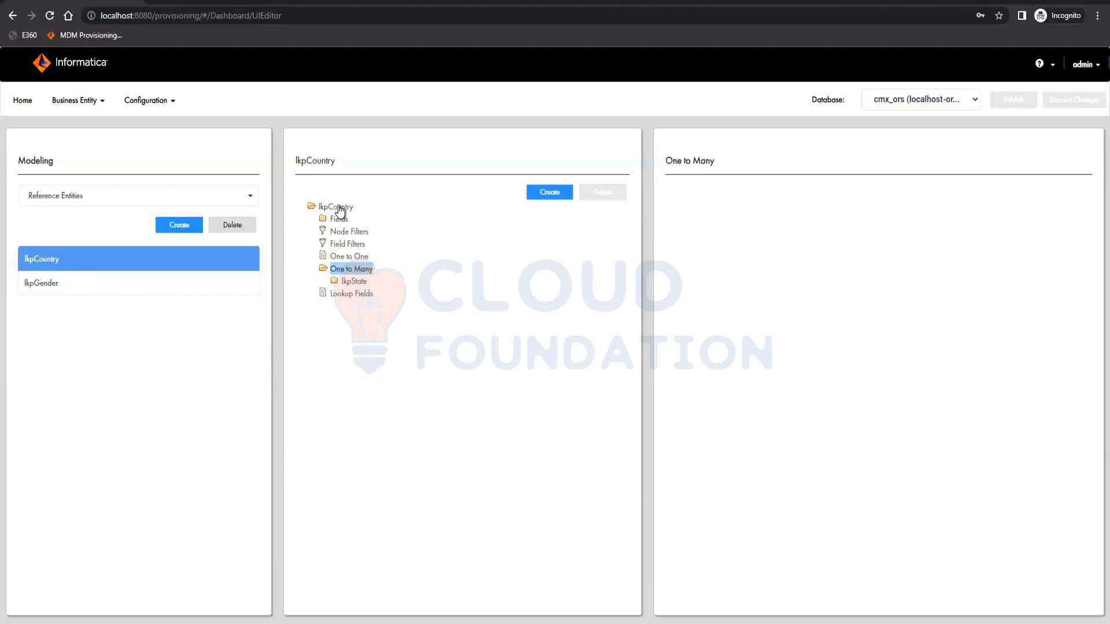
left_click(353, 281)
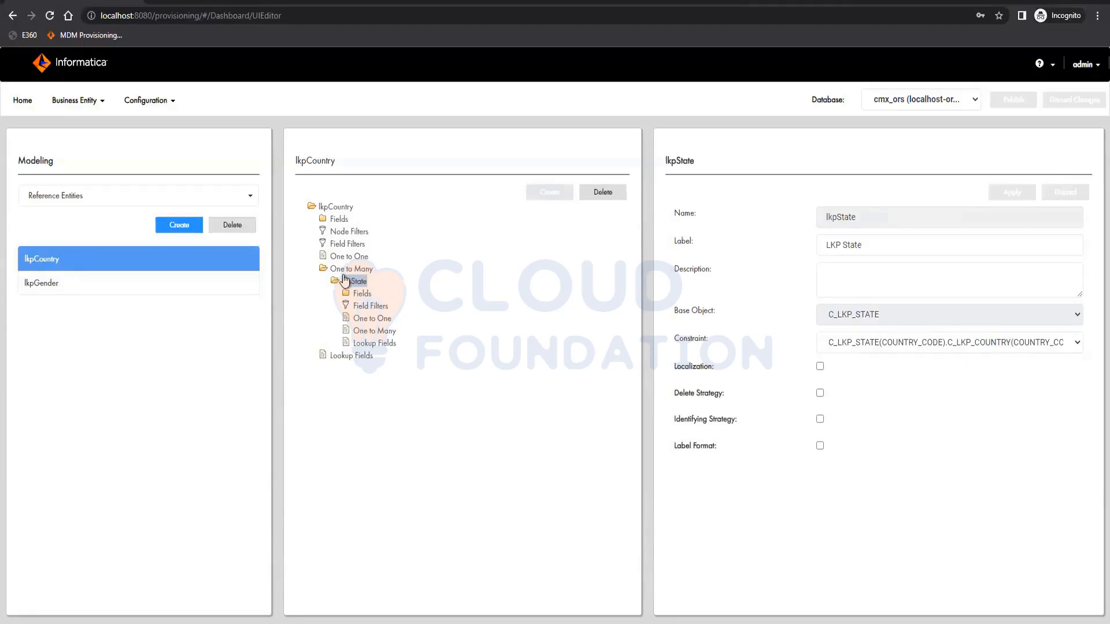
left_click(374, 332)
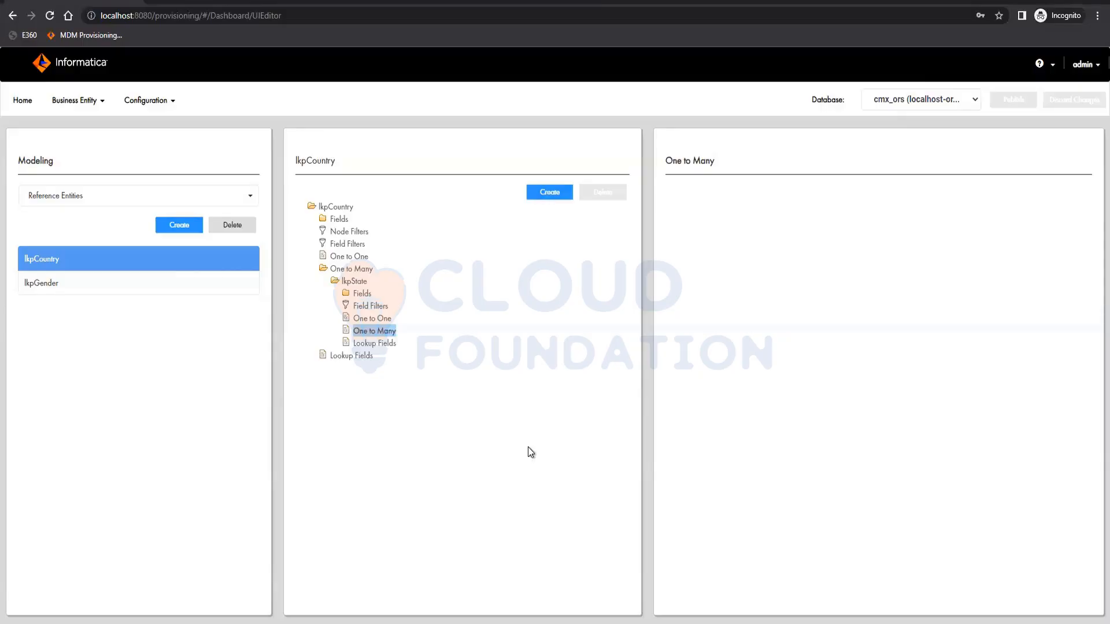
Review lkpGender's base object and localization settings, and highlight the RE/BE stage in the Notepad flow notes
left_click(46, 284)
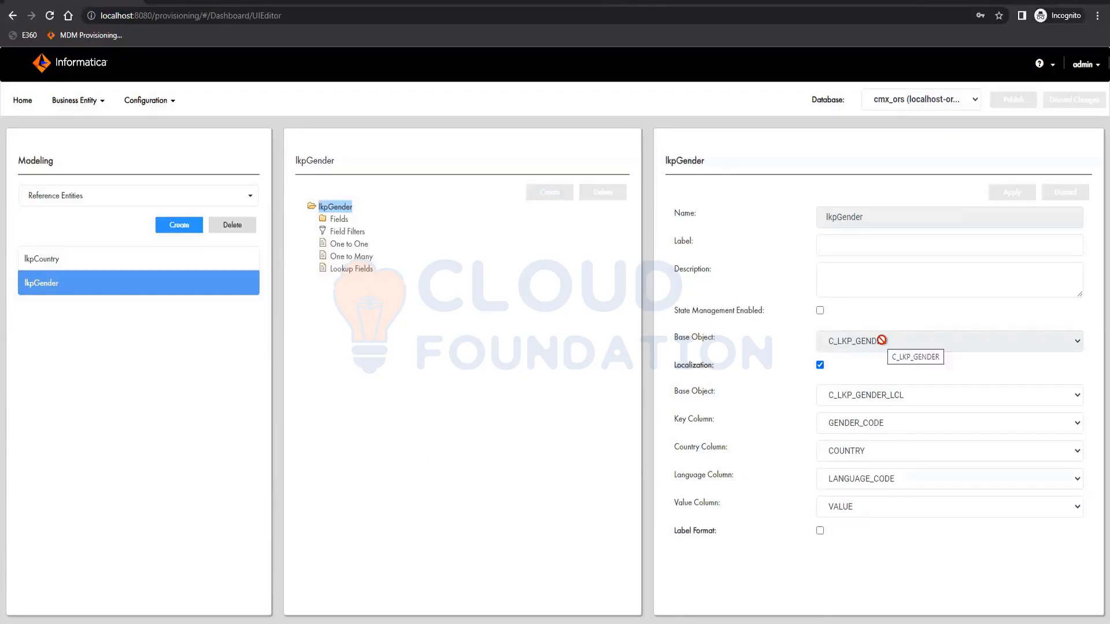
left_click(281, 623)
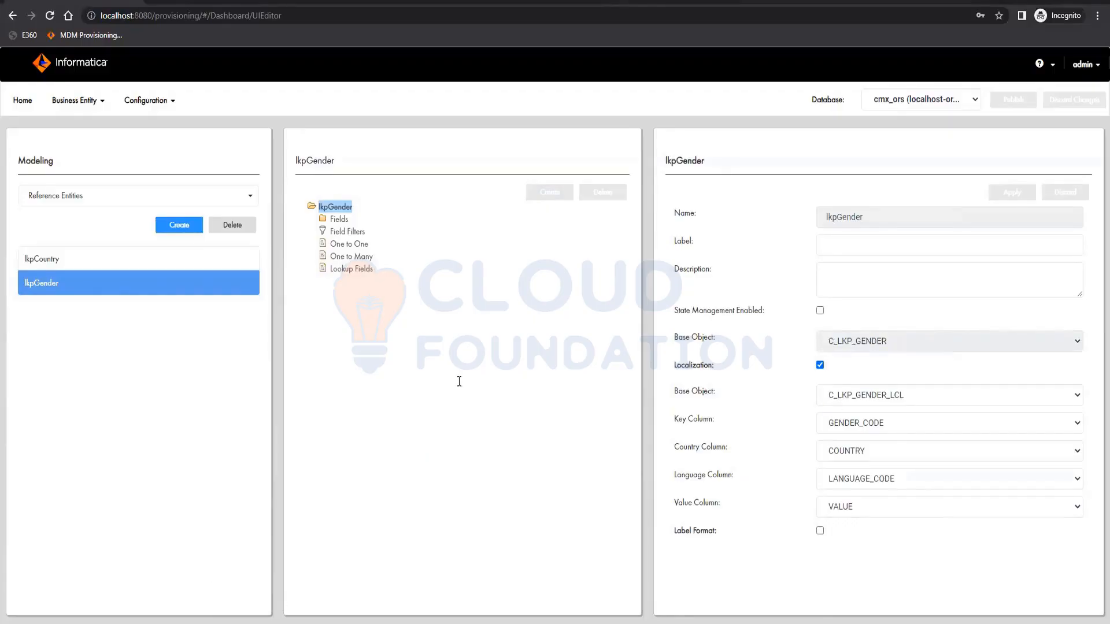
left_click_drag(306, 107, 444, 110)
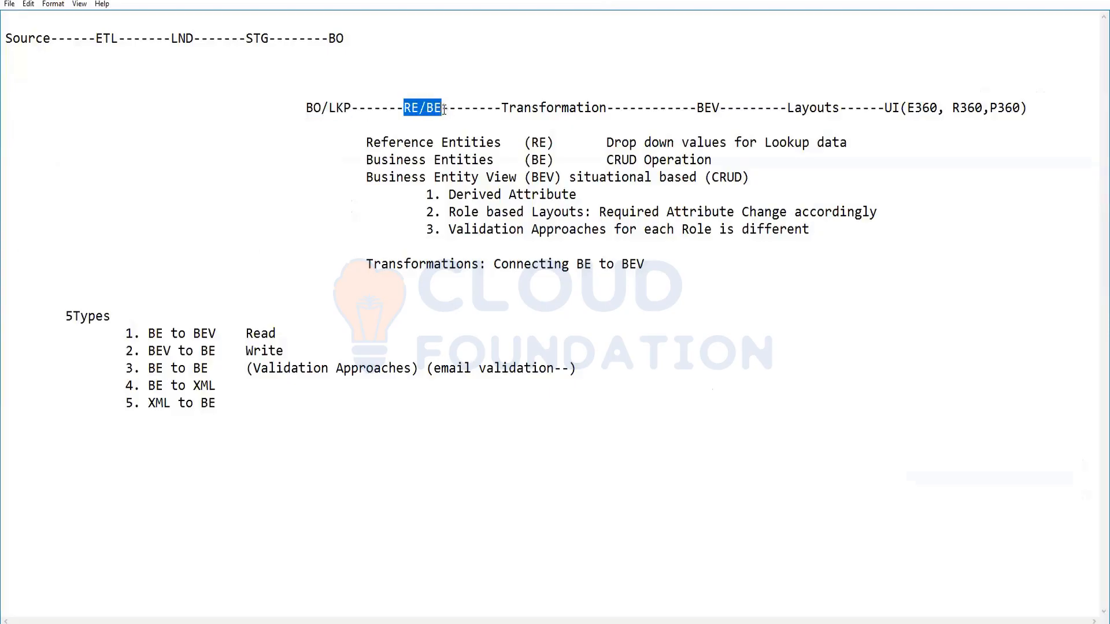
left_click(1041, 0)
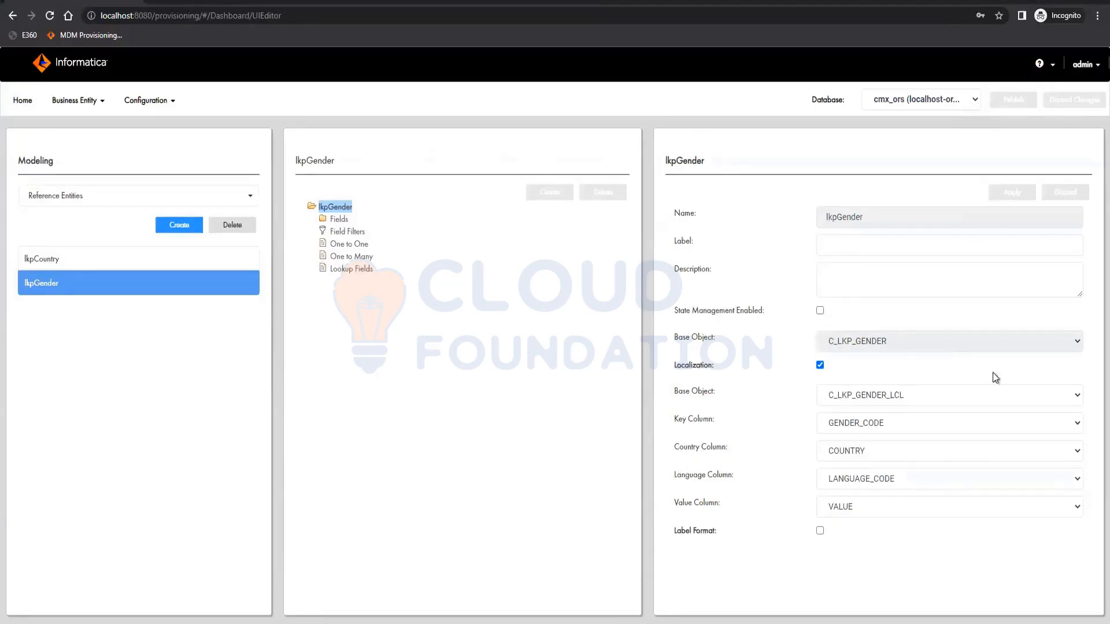
Examine the properties of lkpGender's genderCD field and its creator system field
left_click(339, 221)
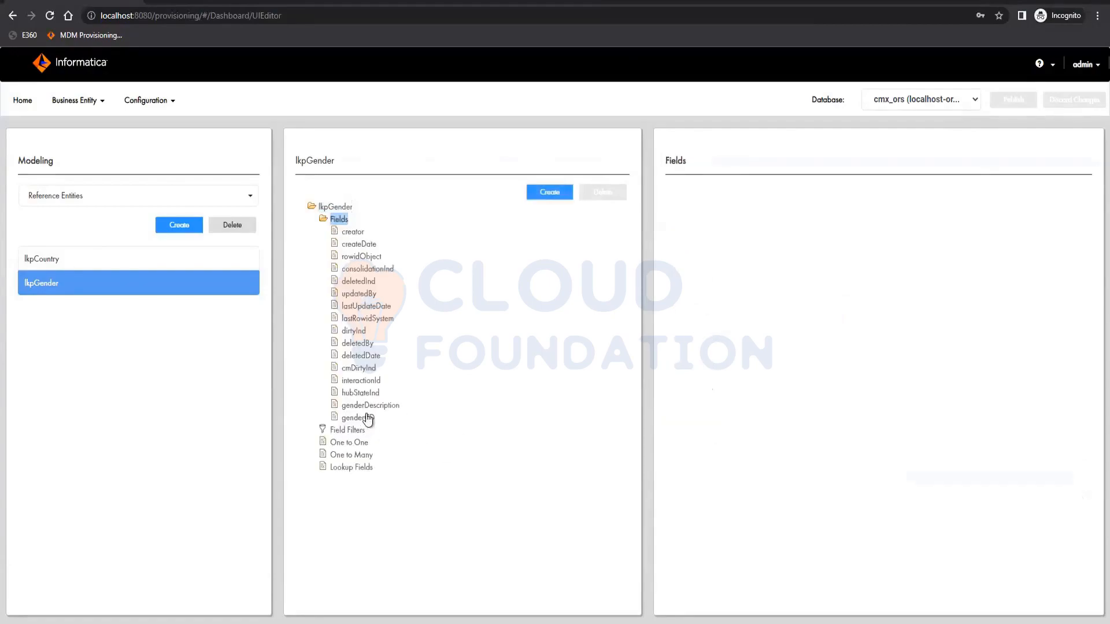
left_click(360, 417)
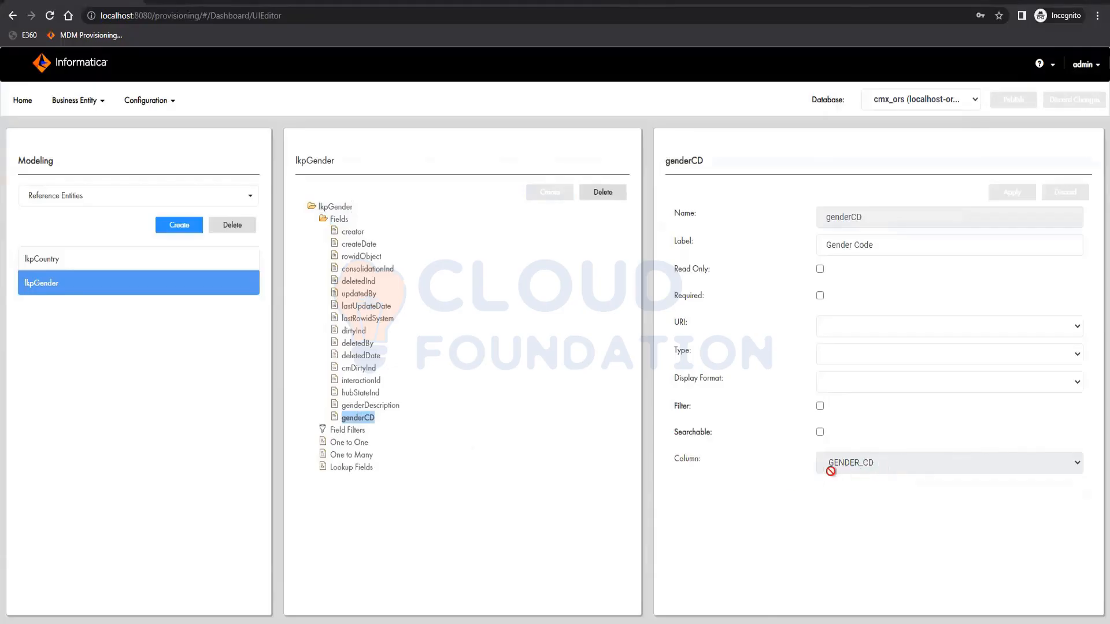
left_click(353, 232)
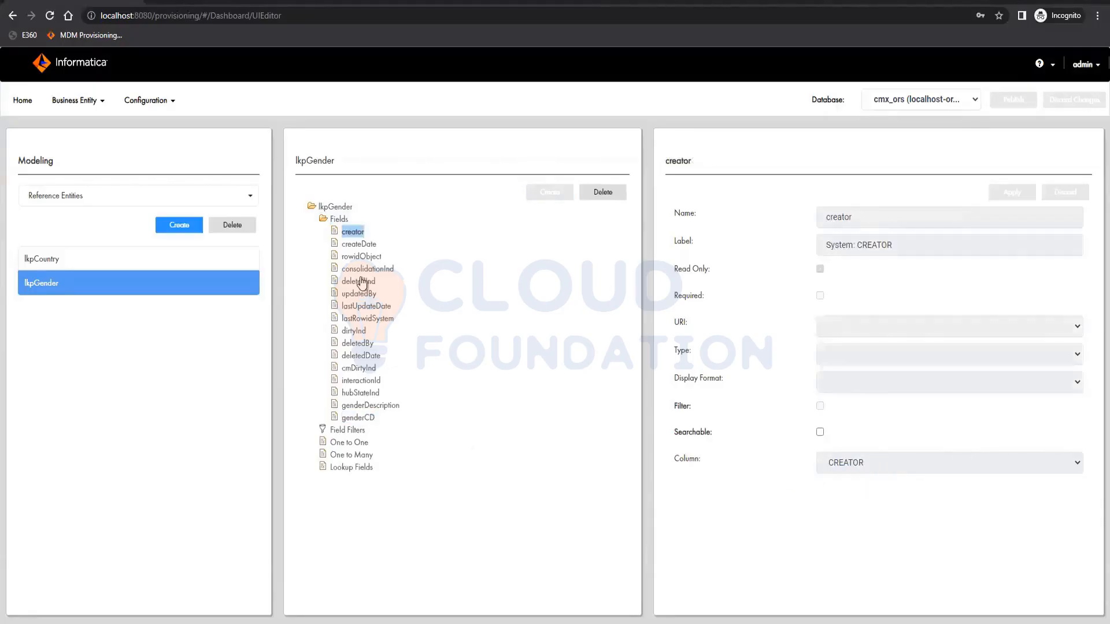
Examine the properties of lkpGender's createDate, creator and hubStateInd system fields
left_click(361, 246)
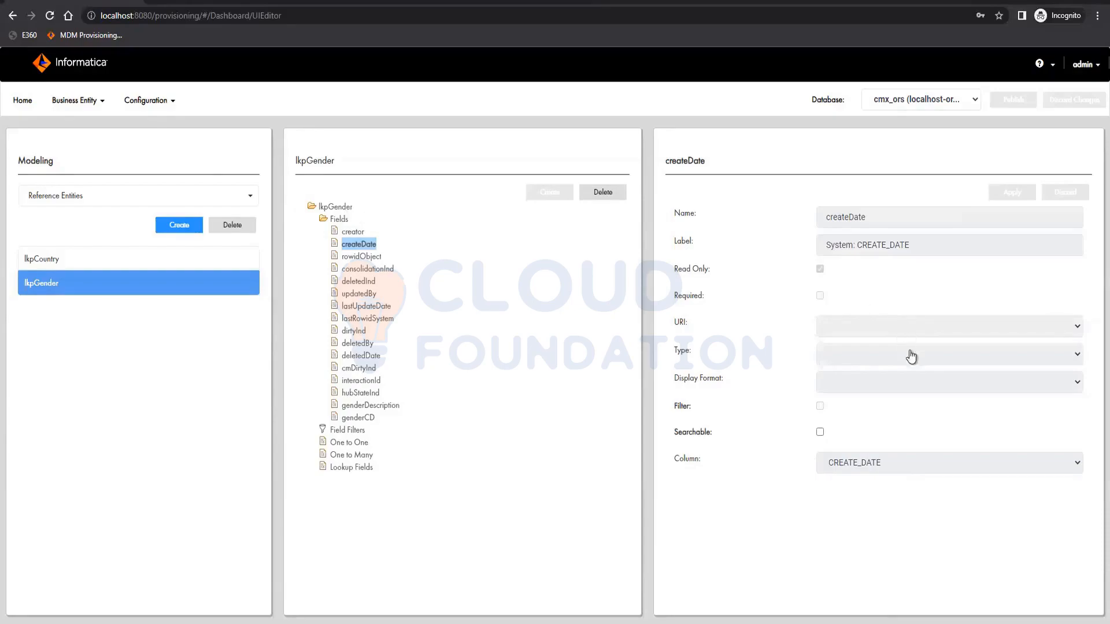
left_click(341, 208)
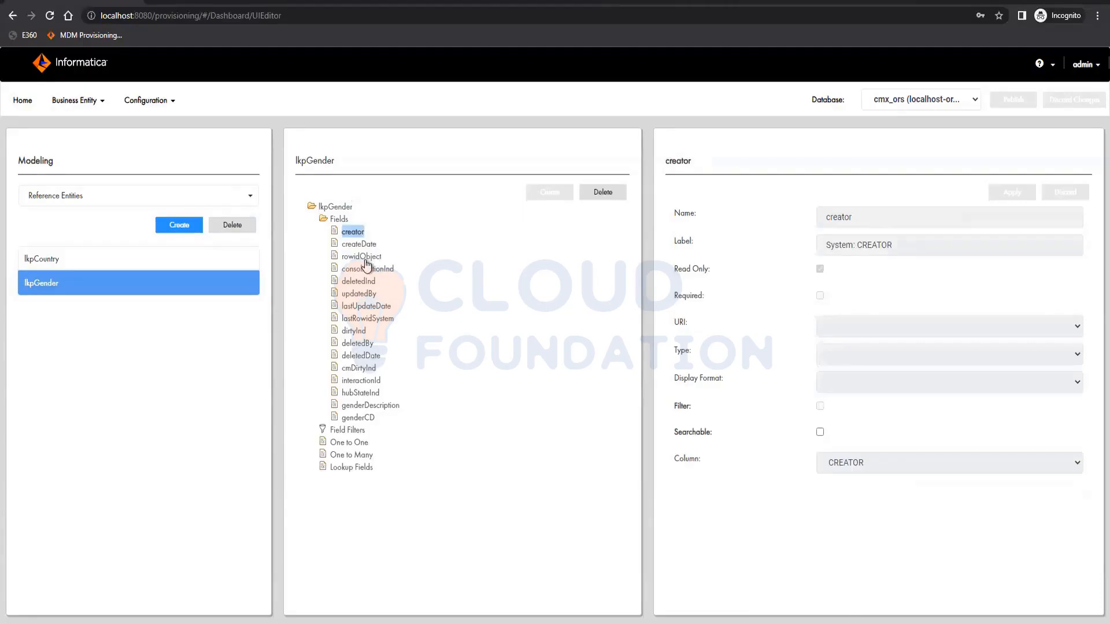
left_click(362, 245)
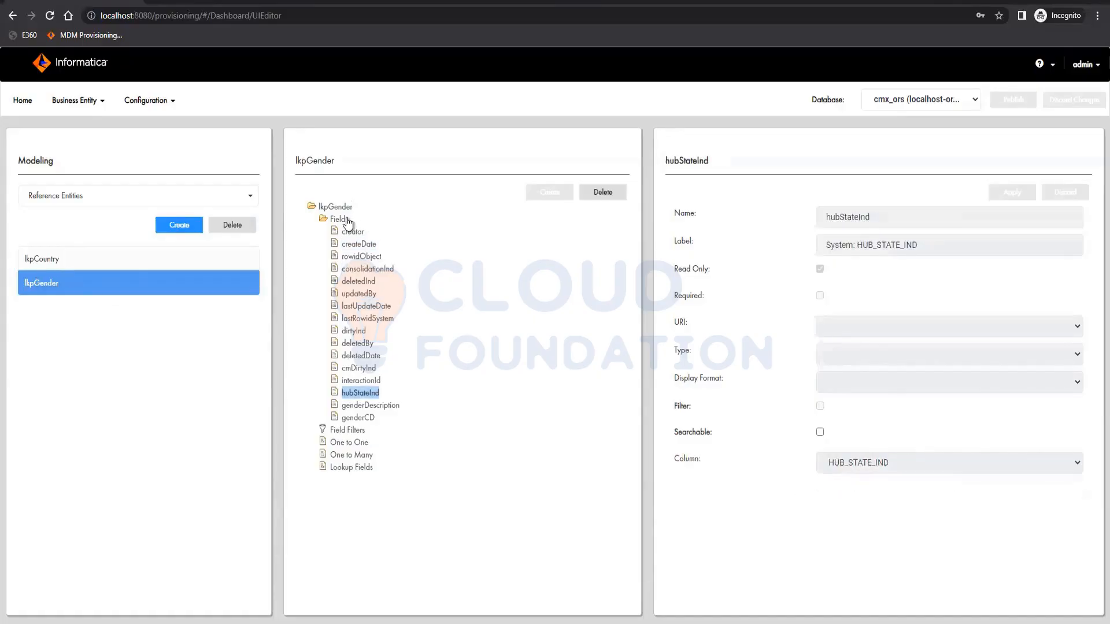
Review the fields of the lkpCountry reference entity and of its one-to-many child lkpState
left_click(30, 260)
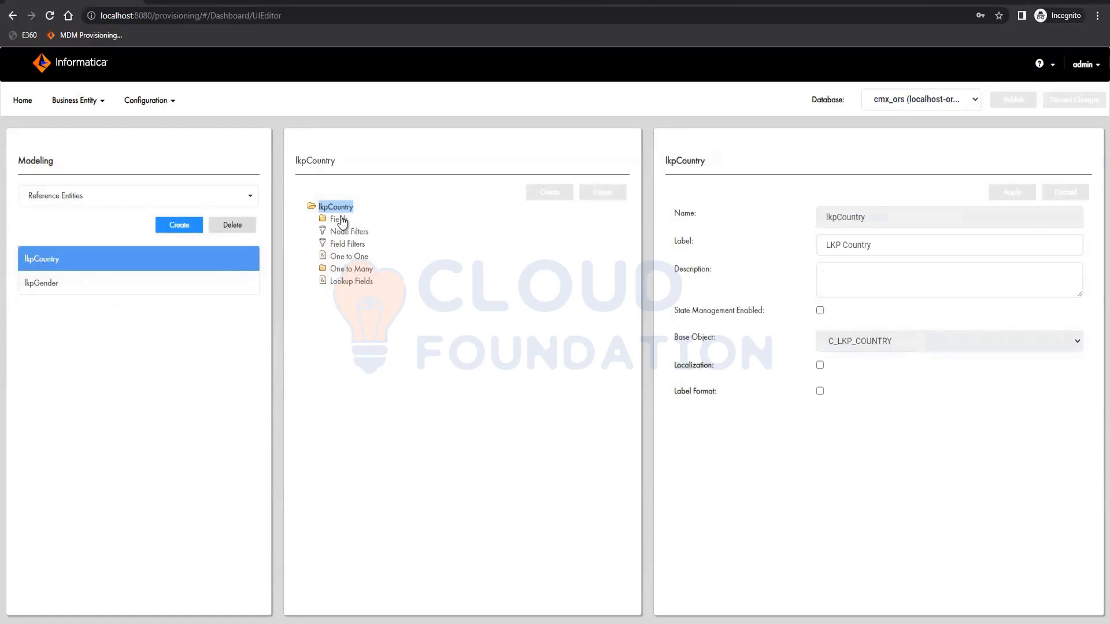
left_click(339, 219)
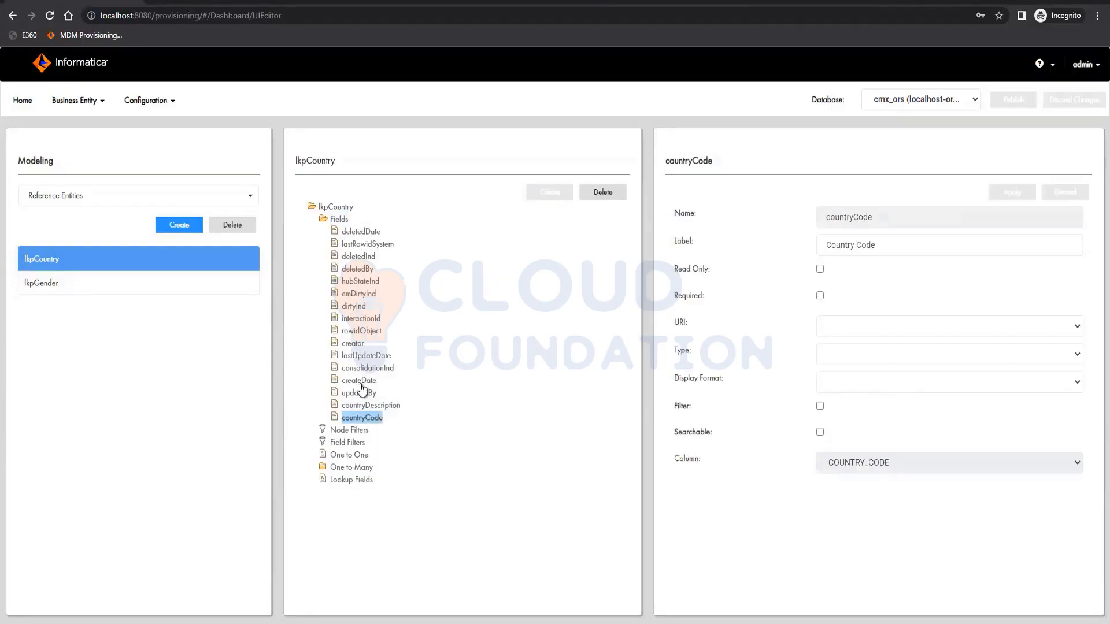
left_click(353, 468)
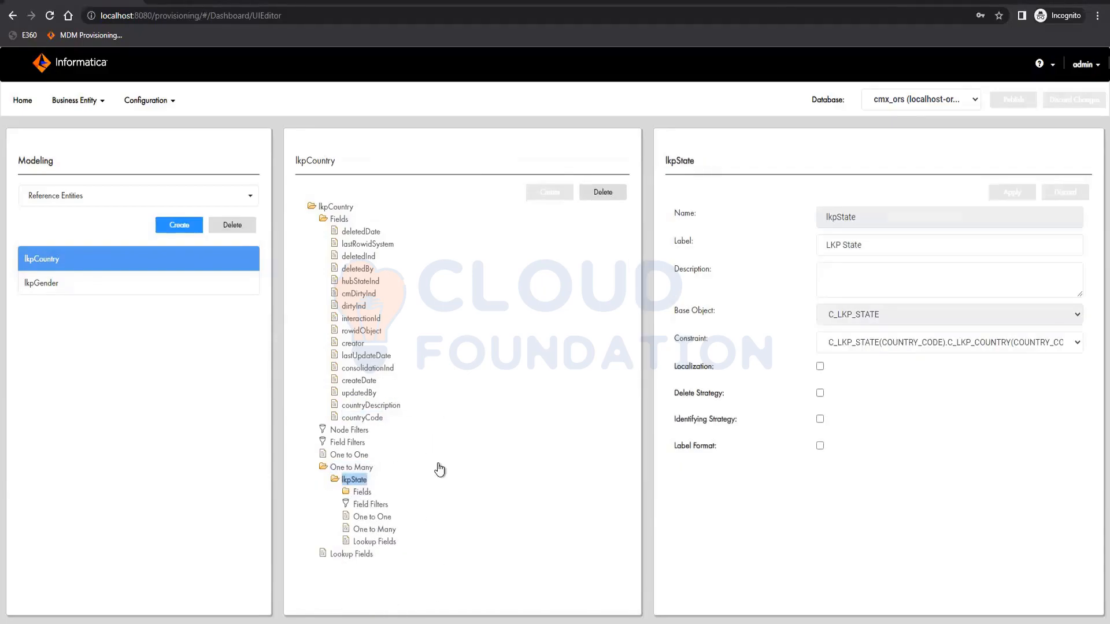
scroll(479, 386, "down", 3)
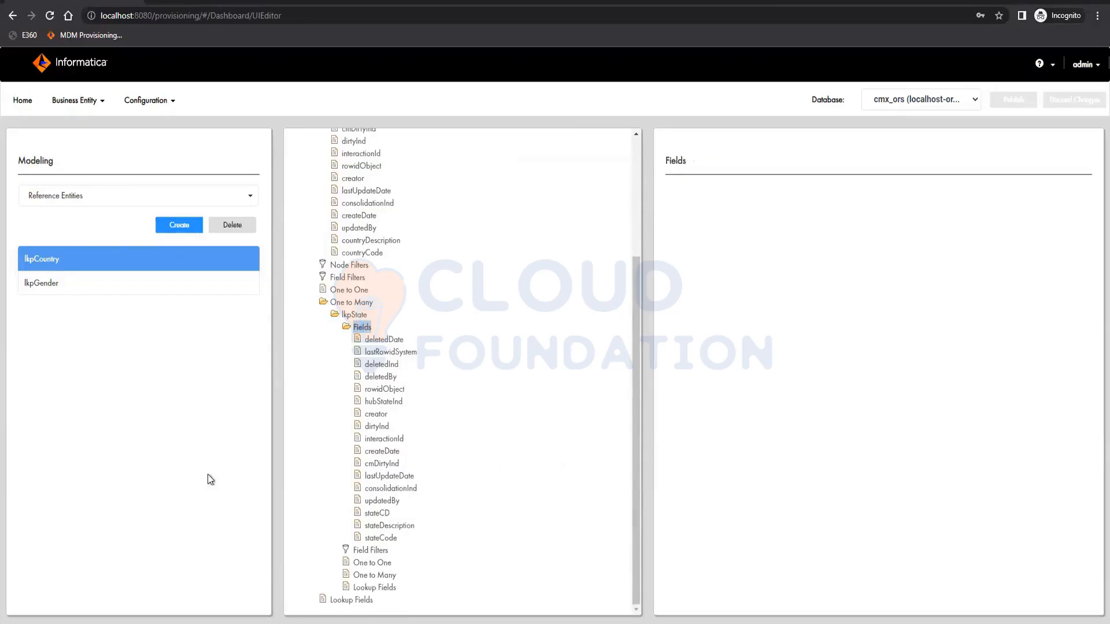
Switch to the Notepad flow notes and add Party below the transformation types, with Address indented beneath it
key("alt+Tab")
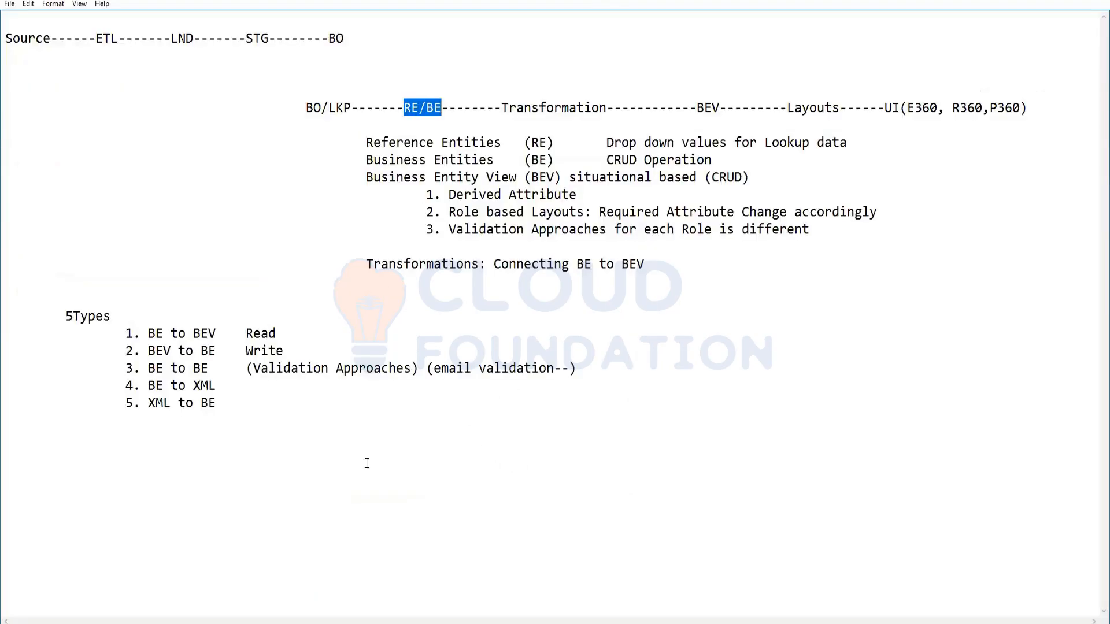
left_click(341, 470)
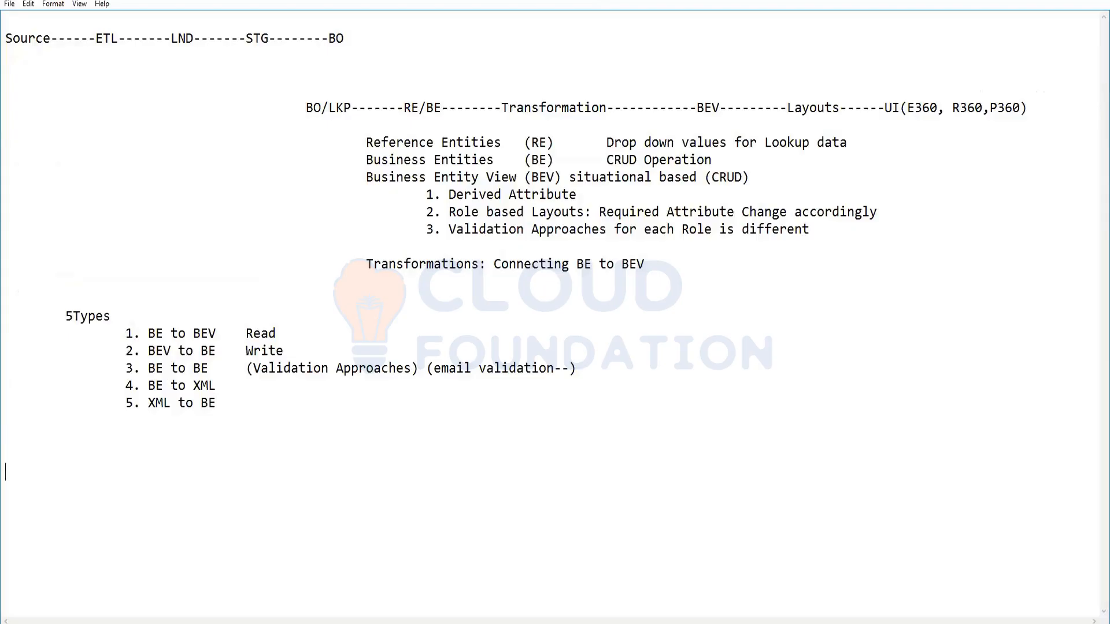
key("Return")
type("Party \t")
type("Address")
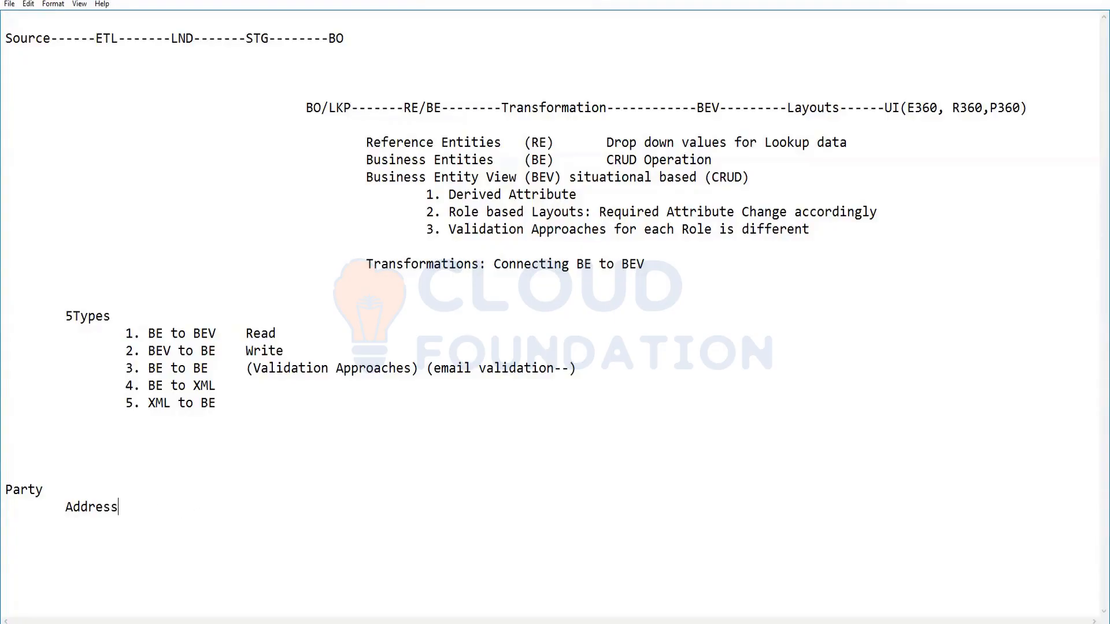
In the MDM Hub Console, save the BO Party match/merge settings, resetting existing matches, and show the BO Address columns
key("alt+Tab")
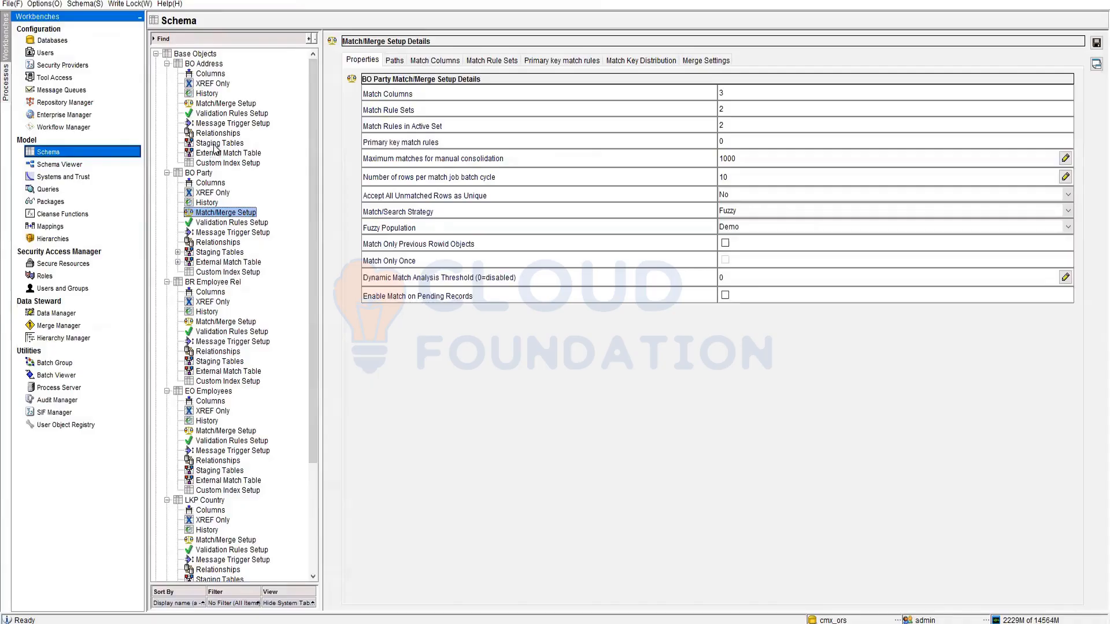
left_click(215, 75)
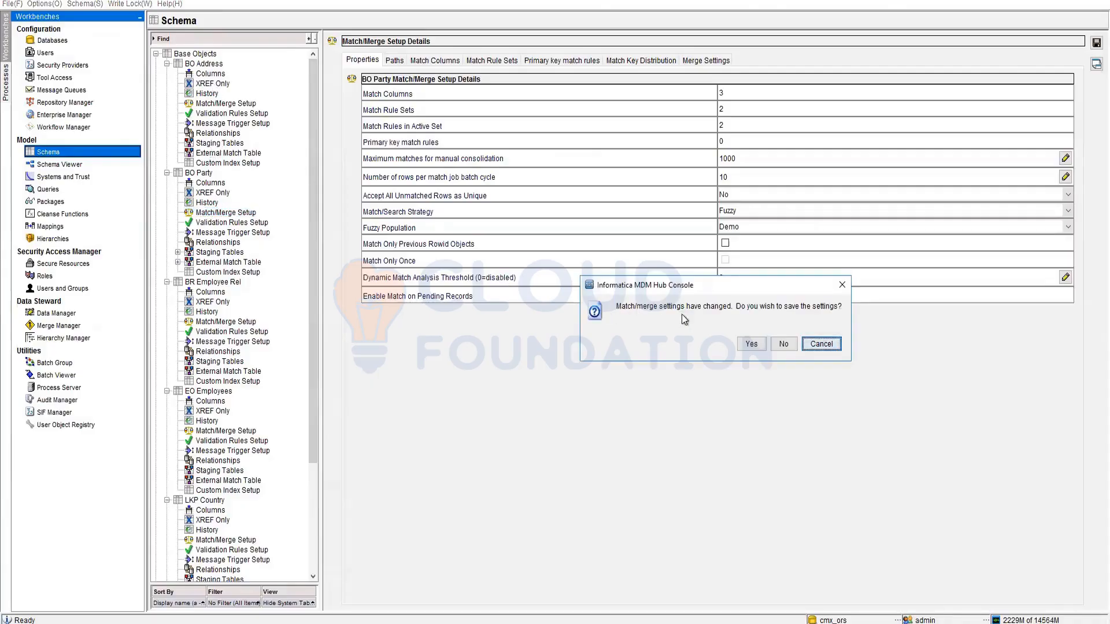
left_click(757, 346)
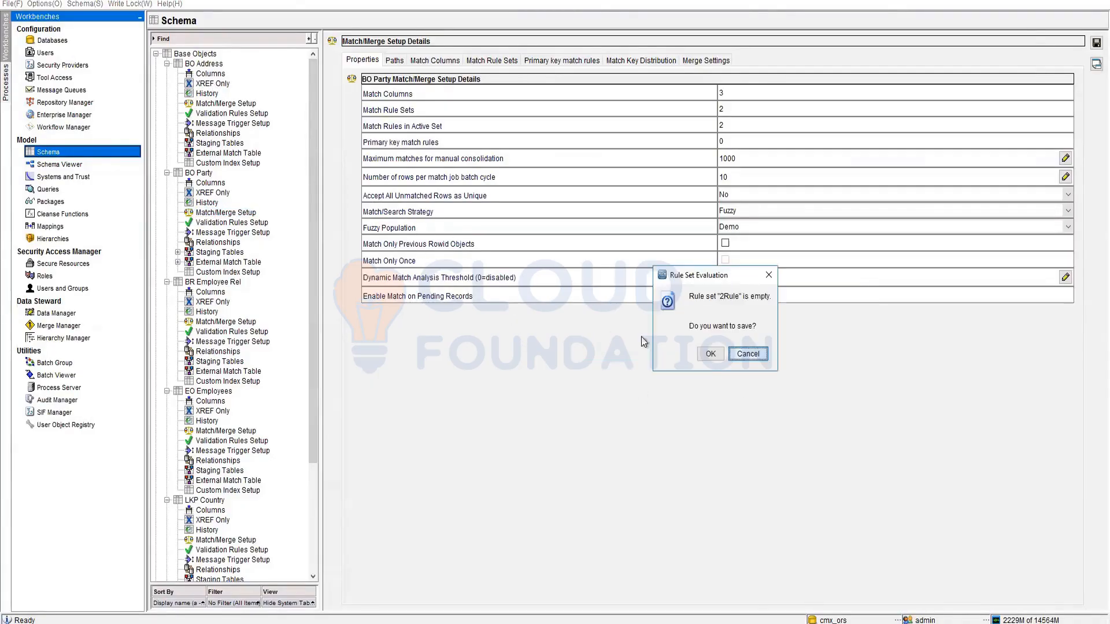
left_click(712, 354)
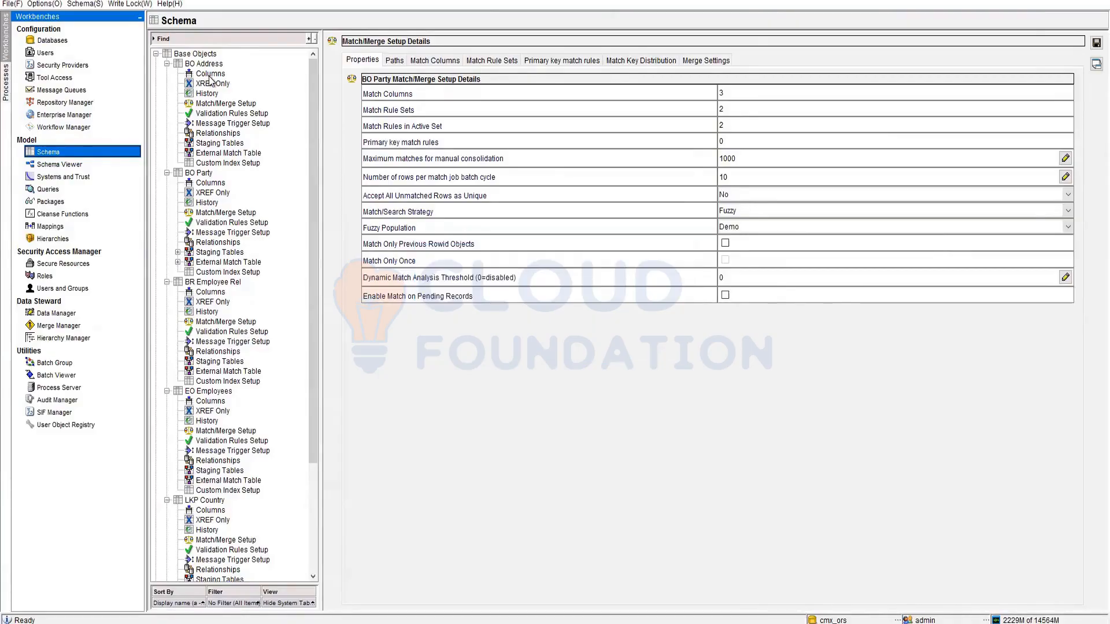
left_click(209, 75)
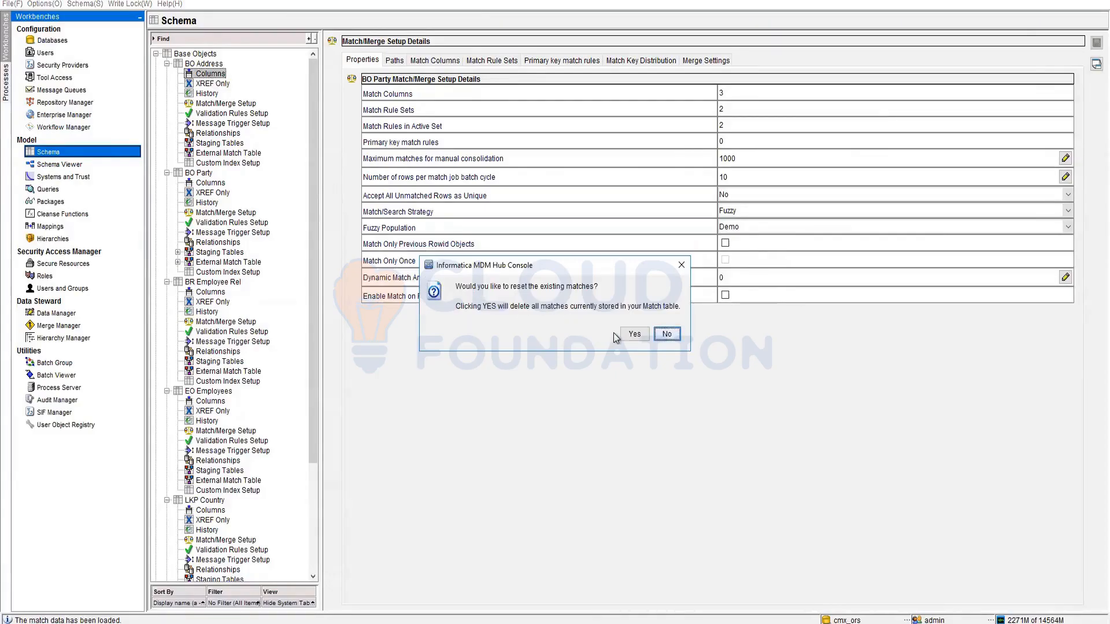
left_click(635, 334)
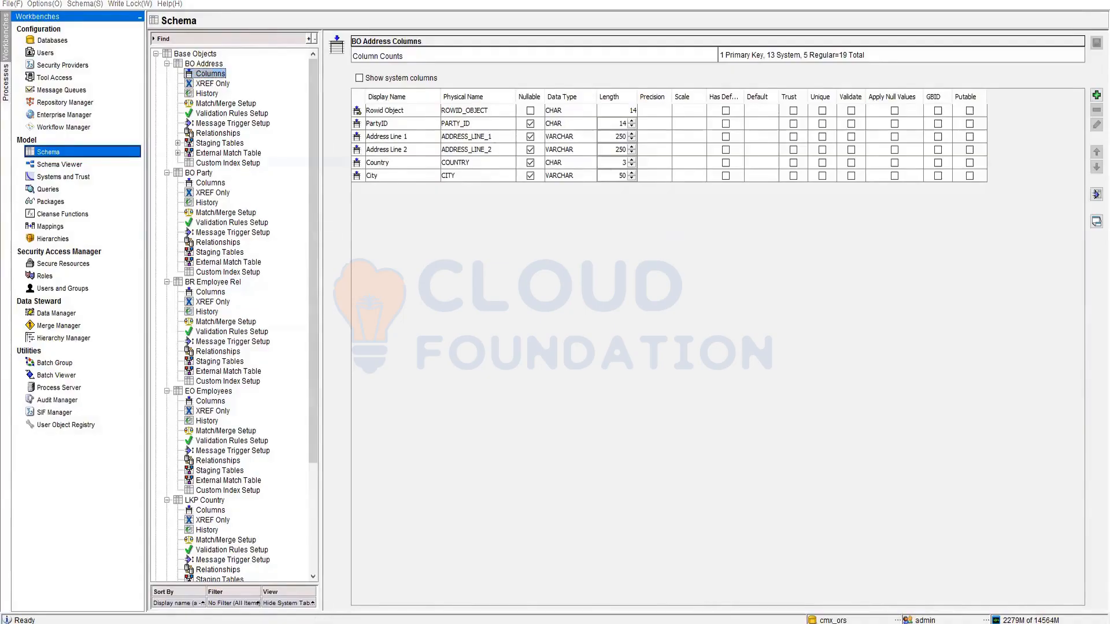
Back in the Provisioning Tool, create a new One to One node under lkpCountry and check its base object and constraint choices
left_click(241, 601)
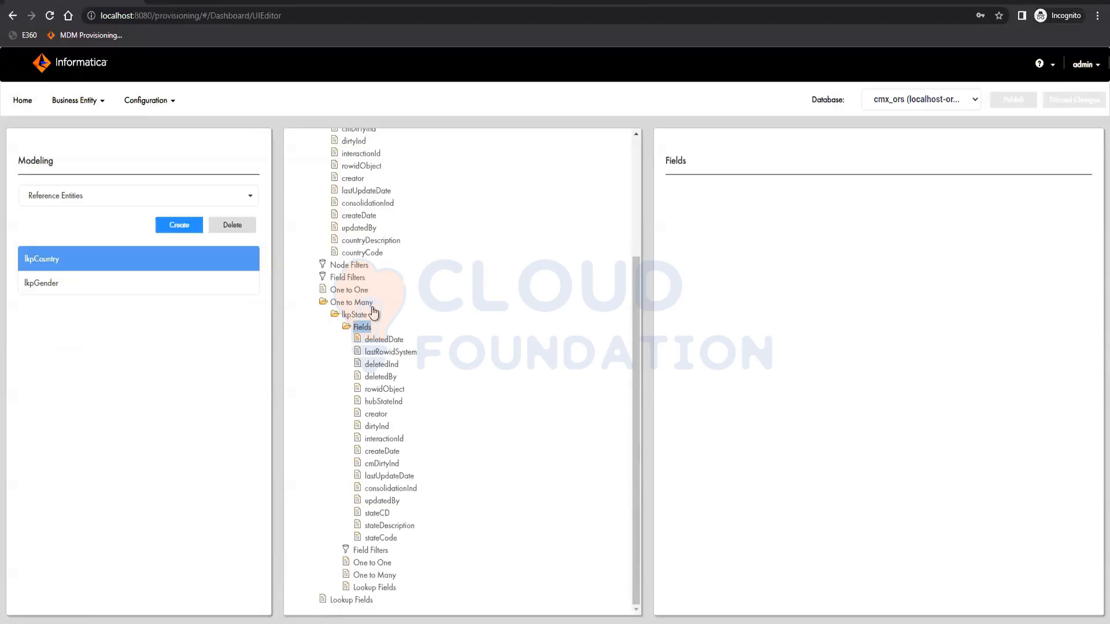
left_click(349, 290)
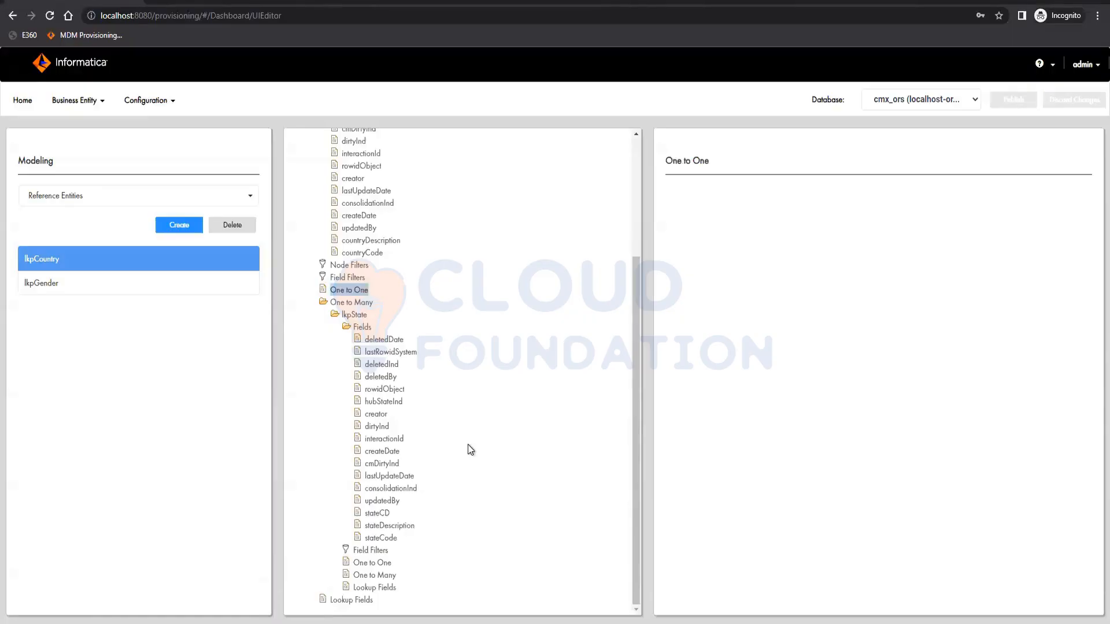
scroll(489, 433, "up", 3)
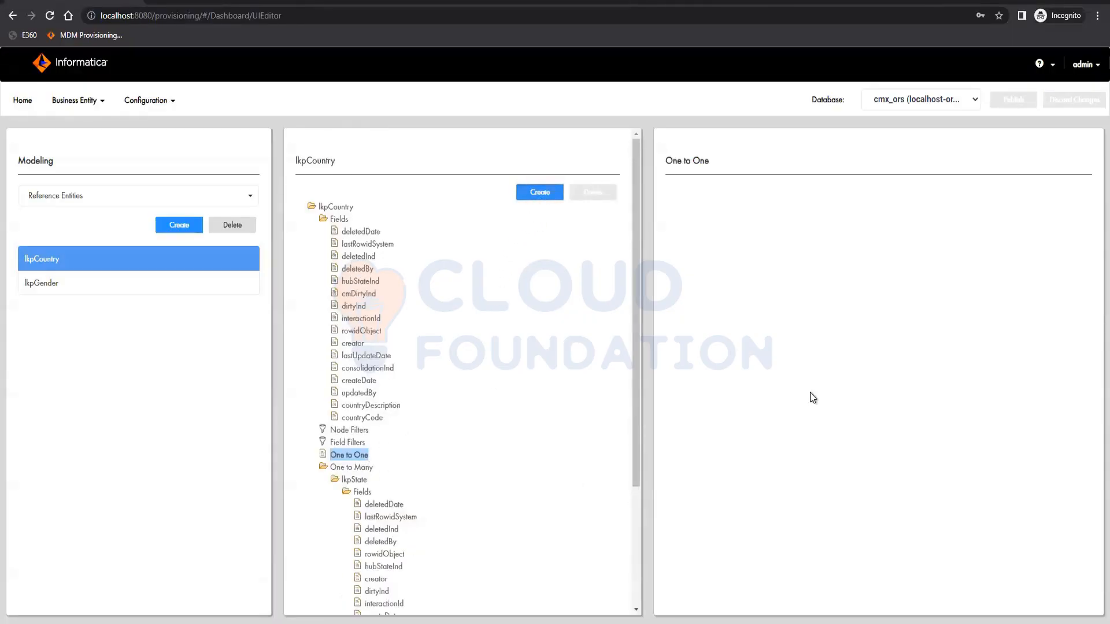
left_click(540, 192)
left_click(913, 344)
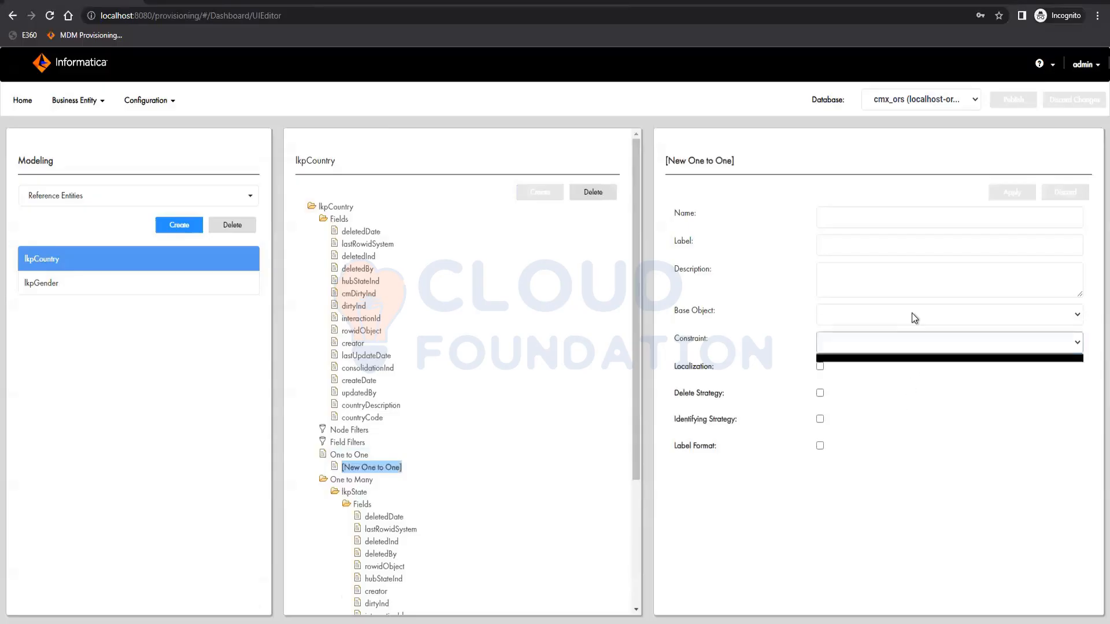
left_click(913, 312)
left_click(914, 317)
left_click(915, 319)
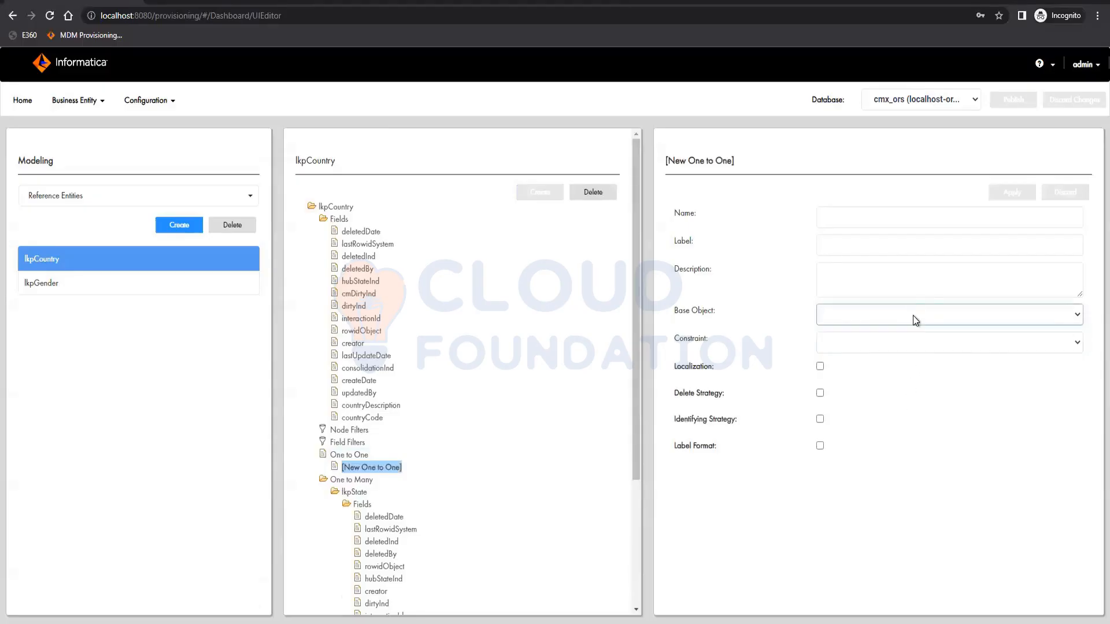
left_click(915, 320)
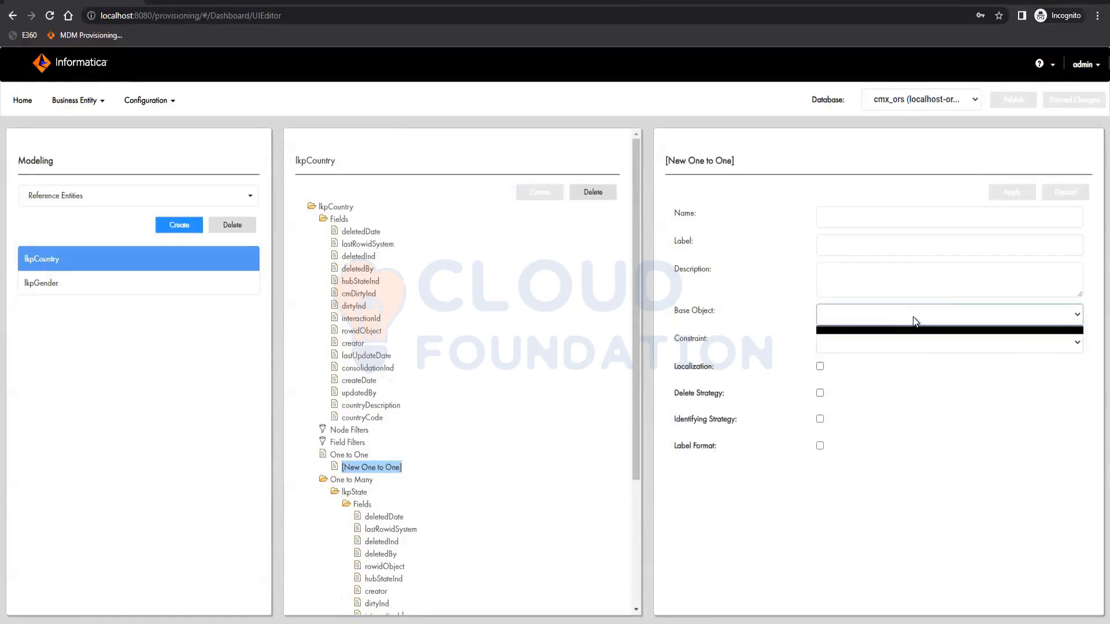